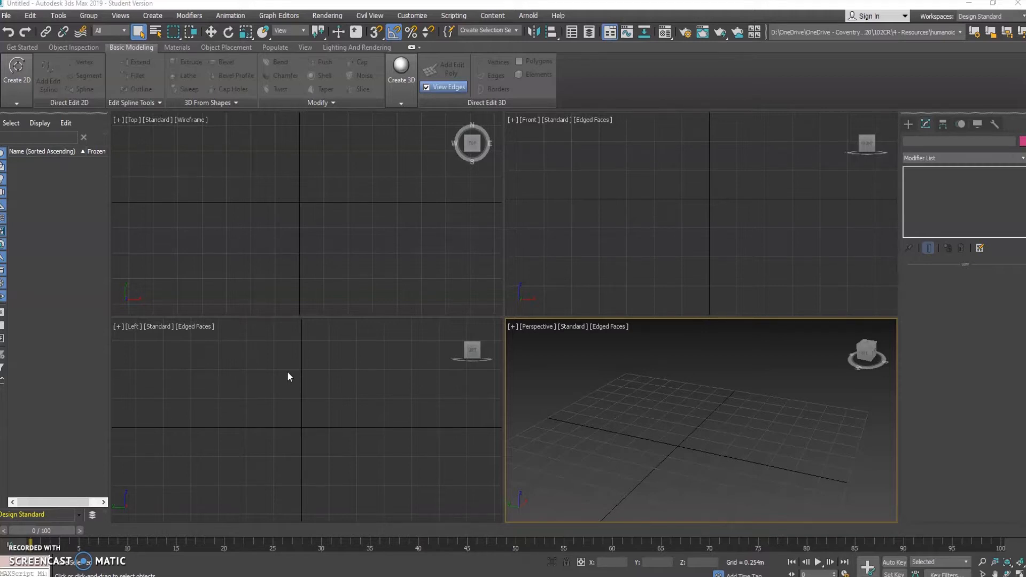
- Create a standard primitive box near the origin in the Perspective viewport, about 0.55 m long, 0.58 m wide and 0.57 m high
middle_drag(723, 449, 694, 429)
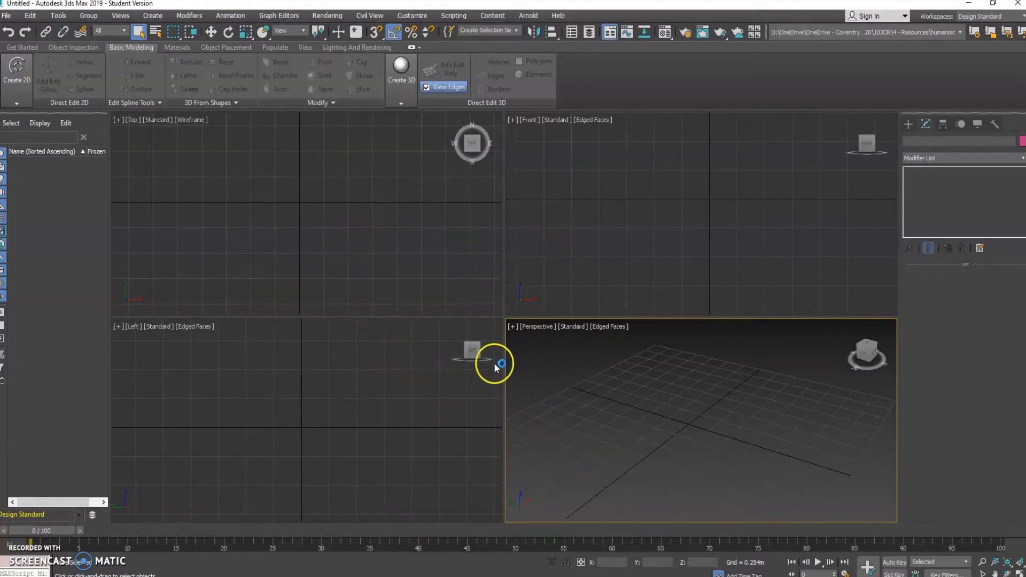
click(908, 125)
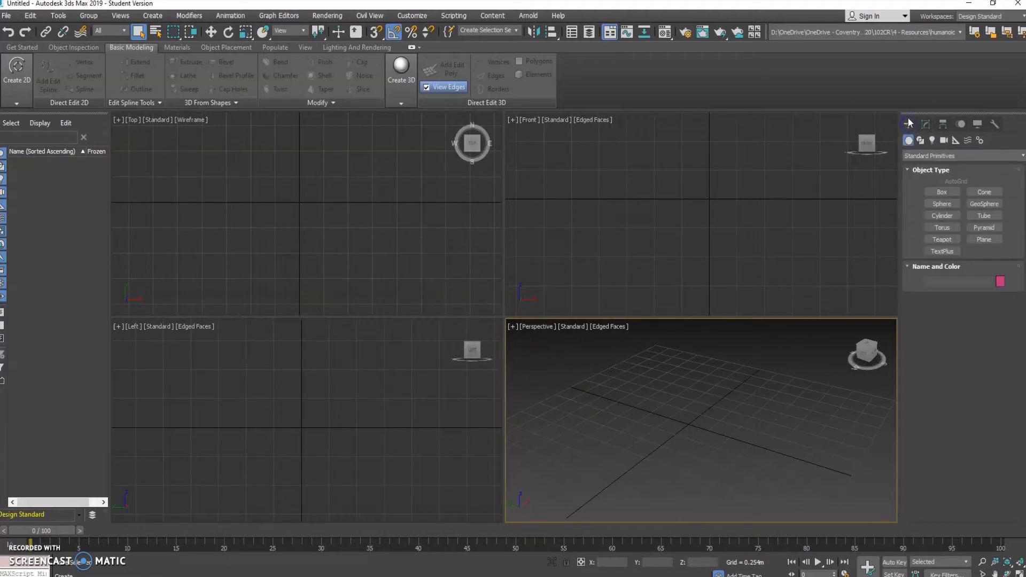
click(939, 191)
drag(691, 424, 707, 444)
click(707, 387)
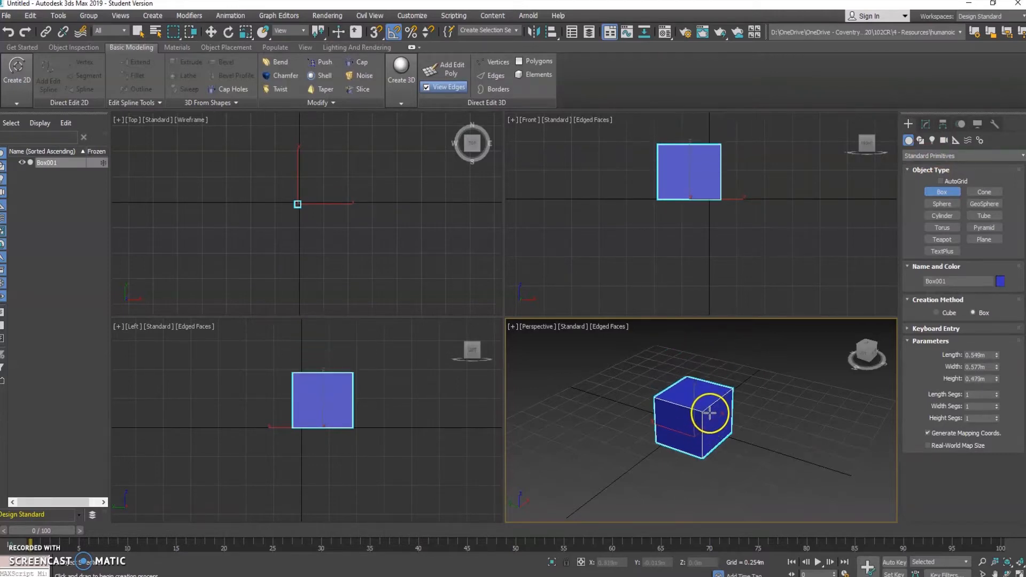
click(710, 400)
- Zoom and pan the Top, Left, Front and Perspective views to frame the box in each one
scroll(318, 216, up, 6)
middle_drag(235, 167, 380, 248)
scroll(354, 194, up, 3)
scroll(355, 194, down, 2)
middle_drag(375, 226, 382, 217)
middle_drag(352, 411, 321, 412)
middle_drag(694, 168, 730, 195)
middle_click(718, 406)
middle_drag(692, 412, 629, 447)
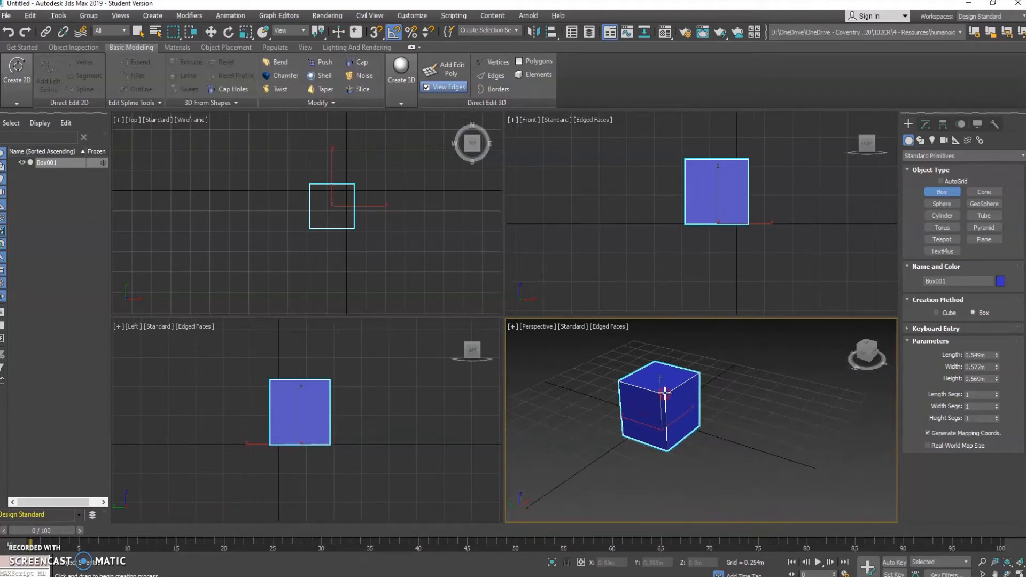
- Orbit the Perspective view to inspect the box from above and below, ending on a close-up of the box
alt+middle_drag(625, 383, 744, 384)
alt+middle_drag(803, 423, 863, 336)
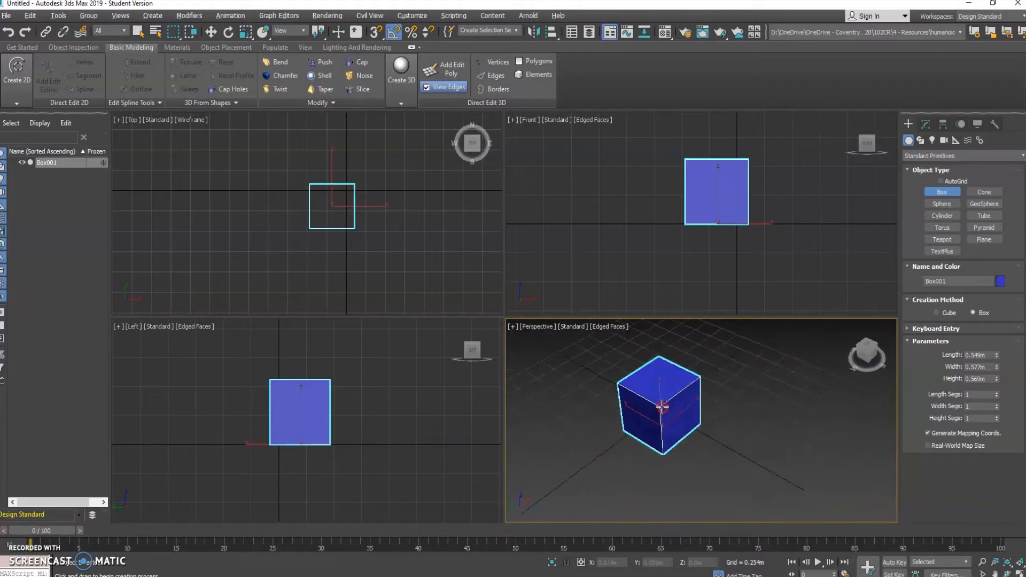
alt+middle_drag(715, 488, 878, 373)
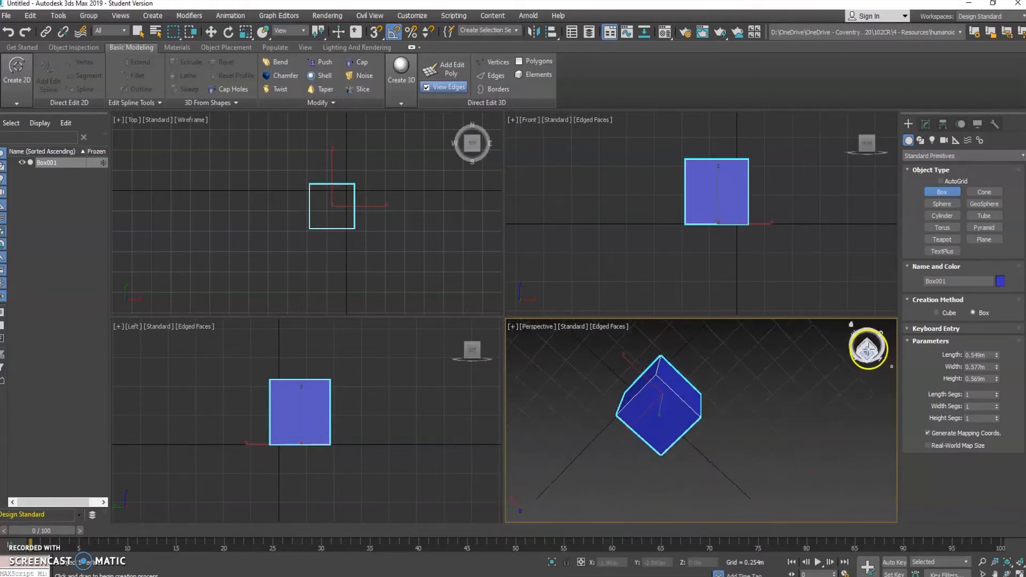
drag(851, 498, 699, 417)
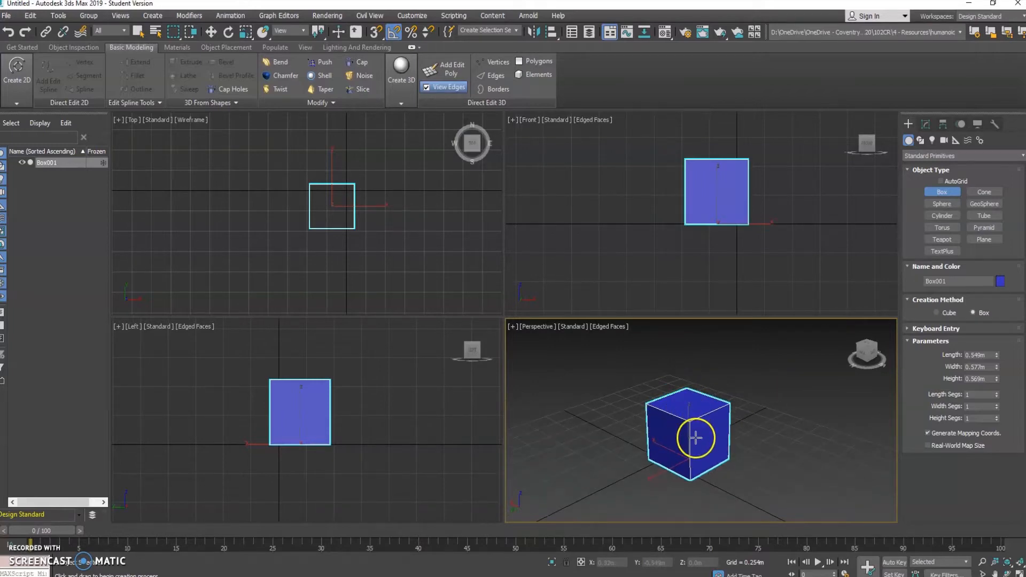
scroll(680, 430, up, 5)
middle_drag(691, 426, 711, 426)
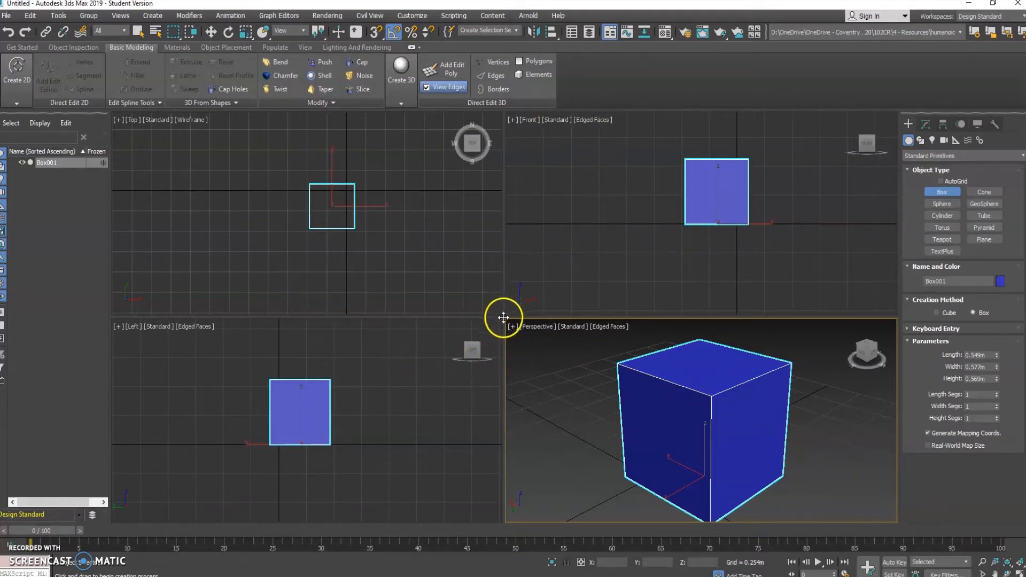
- Resize the four viewports, ending with equal column widths and a slightly taller lower row
drag(503, 319, 446, 259)
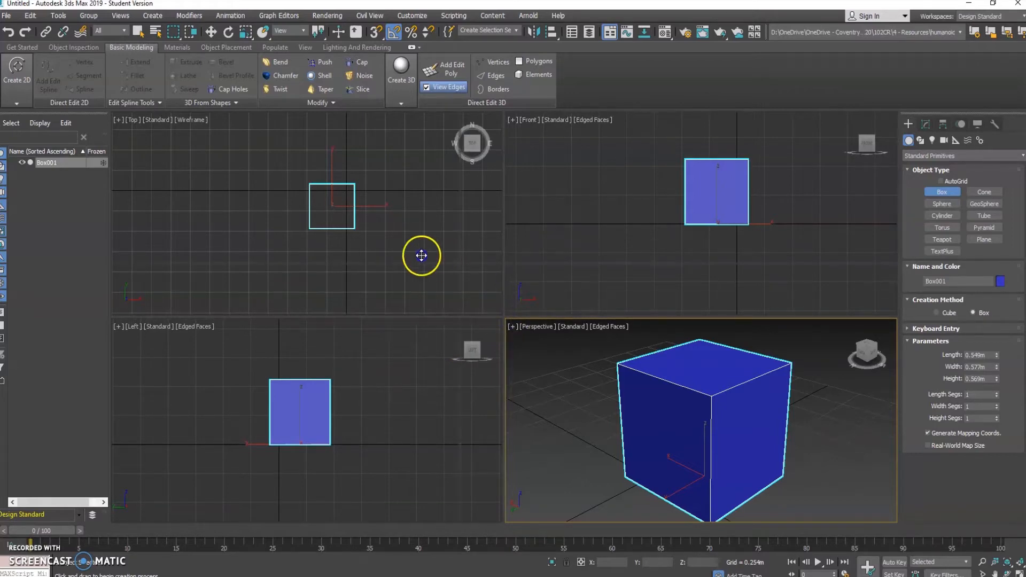
drag(370, 291, 366, 293)
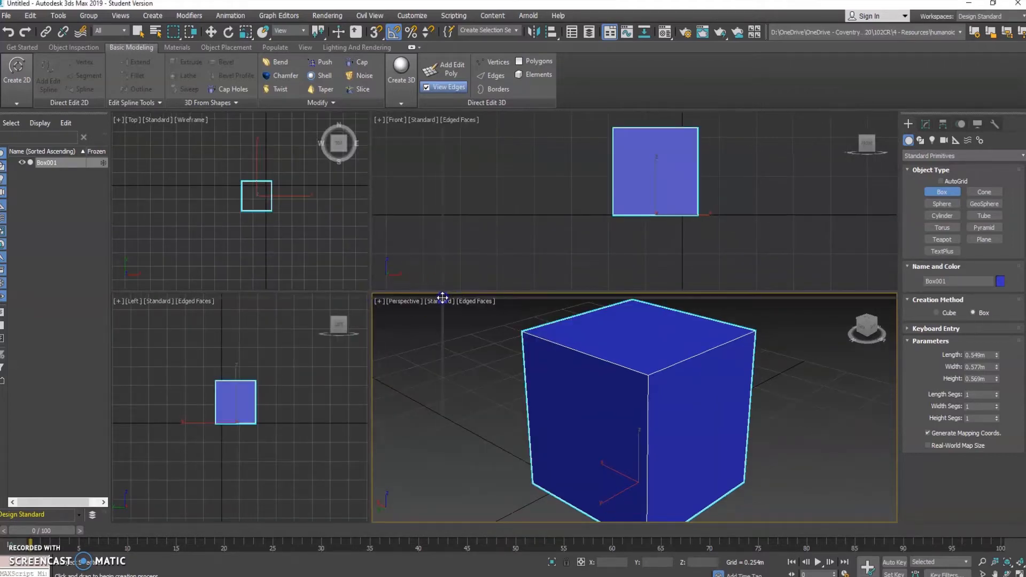
drag(506, 293, 505, 293)
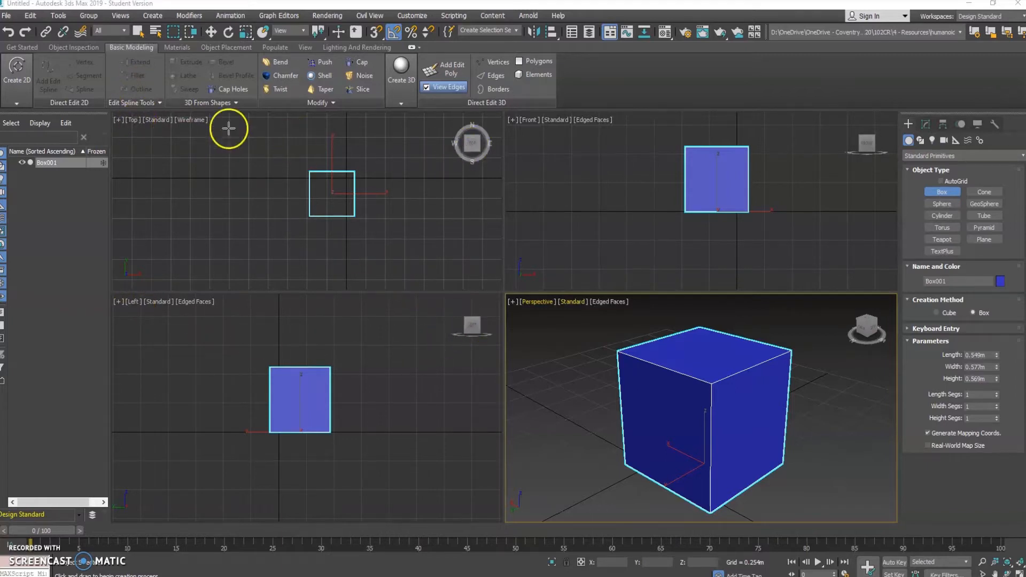
click(134, 125)
click(134, 121)
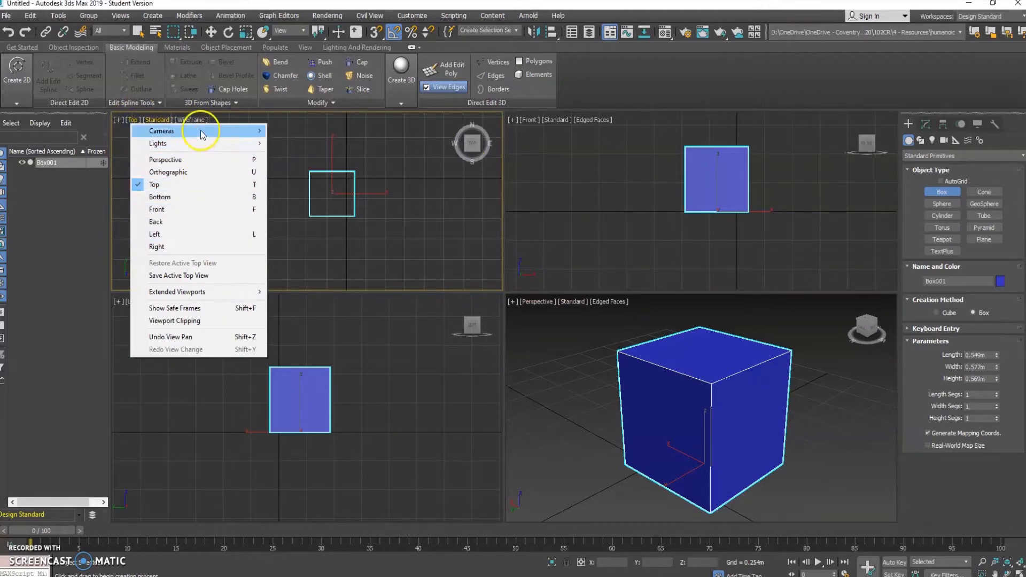
click(391, 210)
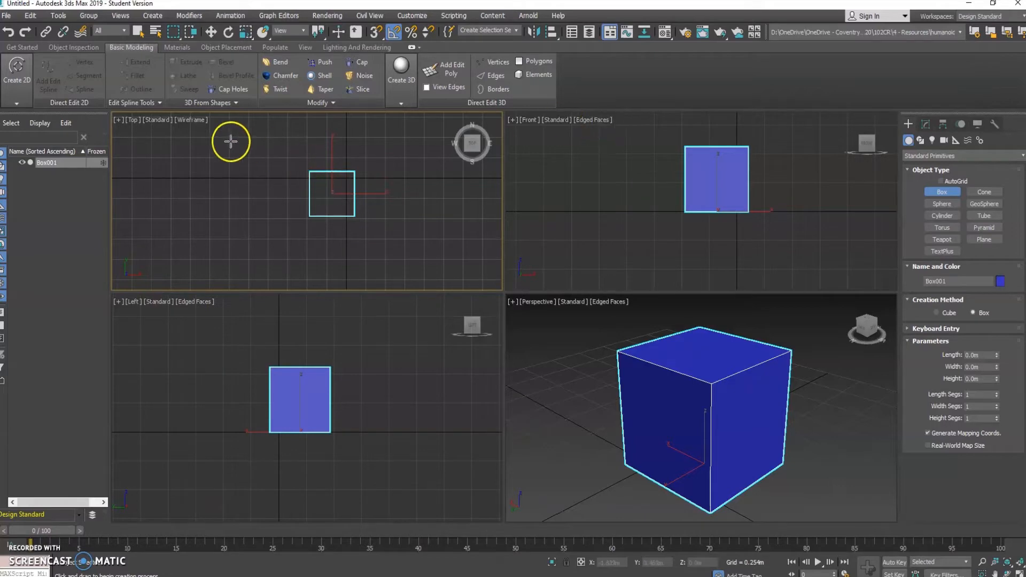
- Display the box in the Front viewport with Wireframe Override
click(585, 119)
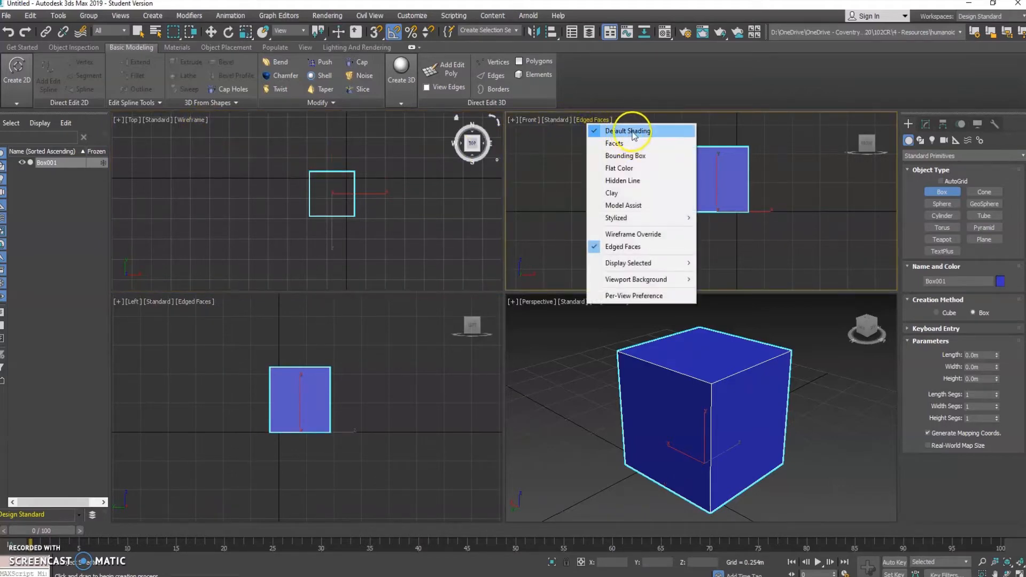
click(636, 235)
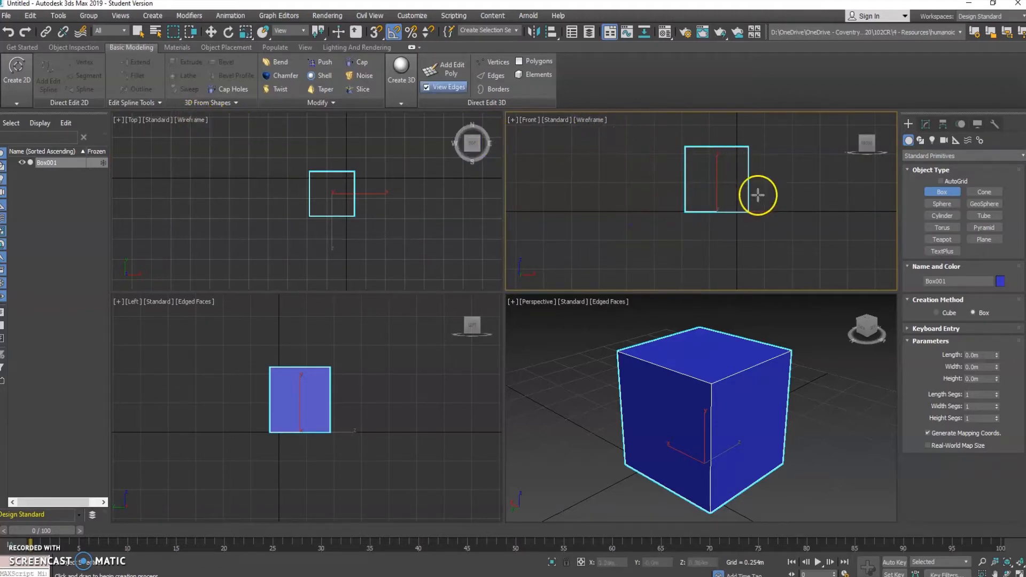
middle_drag(719, 178, 721, 201)
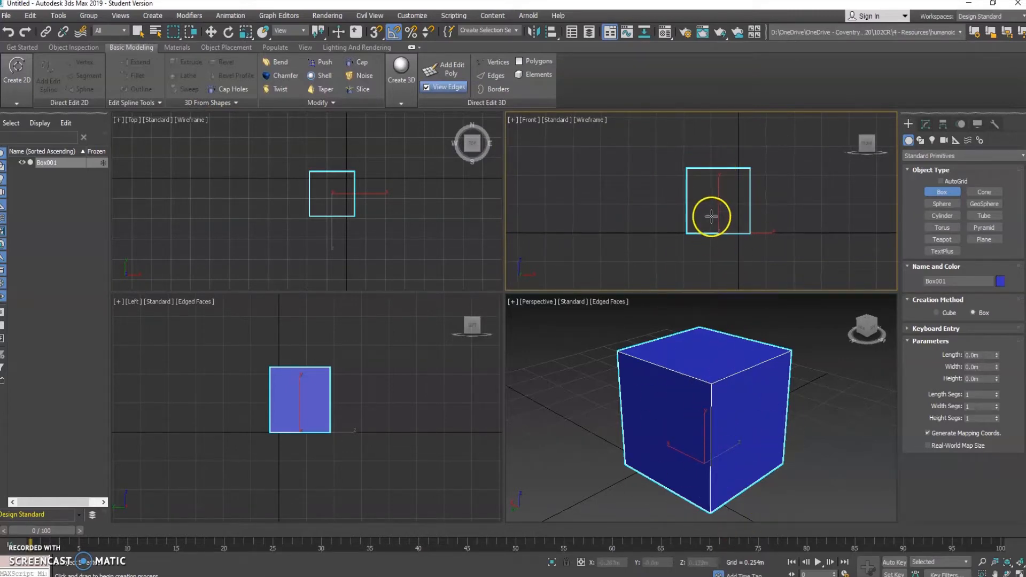
- Return the Front viewport to Default Shading with edged faces
click(588, 120)
click(633, 72)
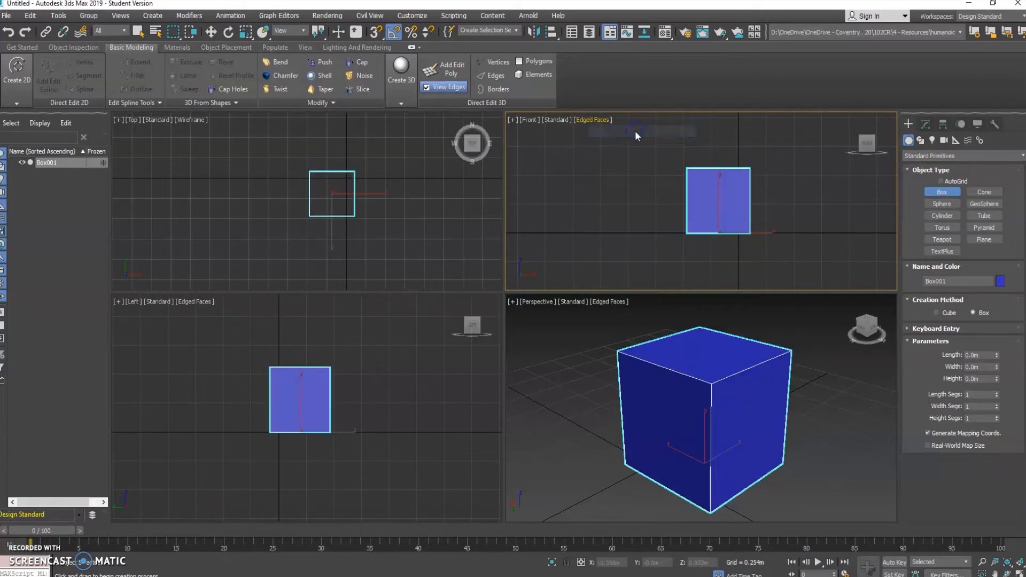
click(590, 120)
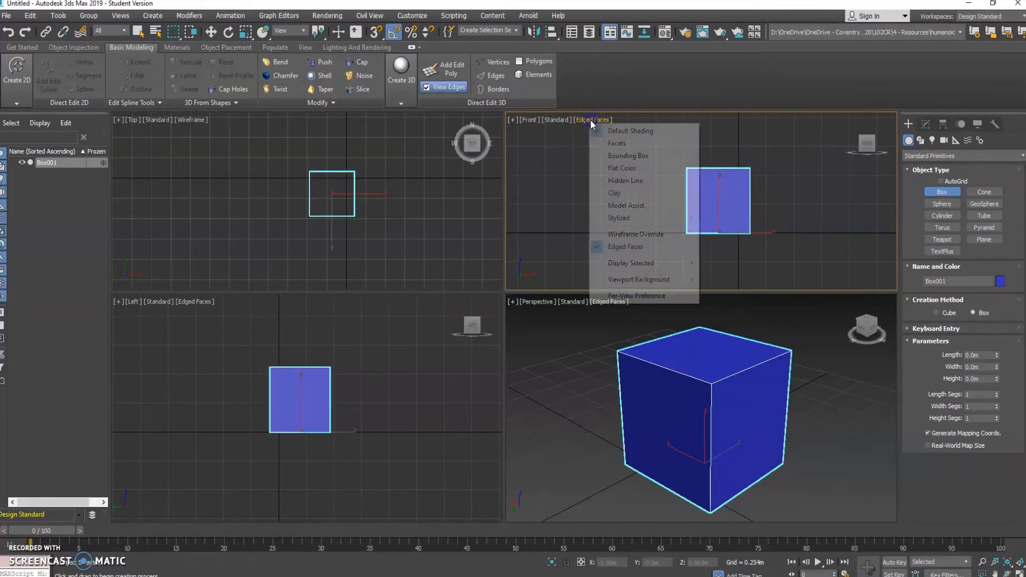
click(612, 321)
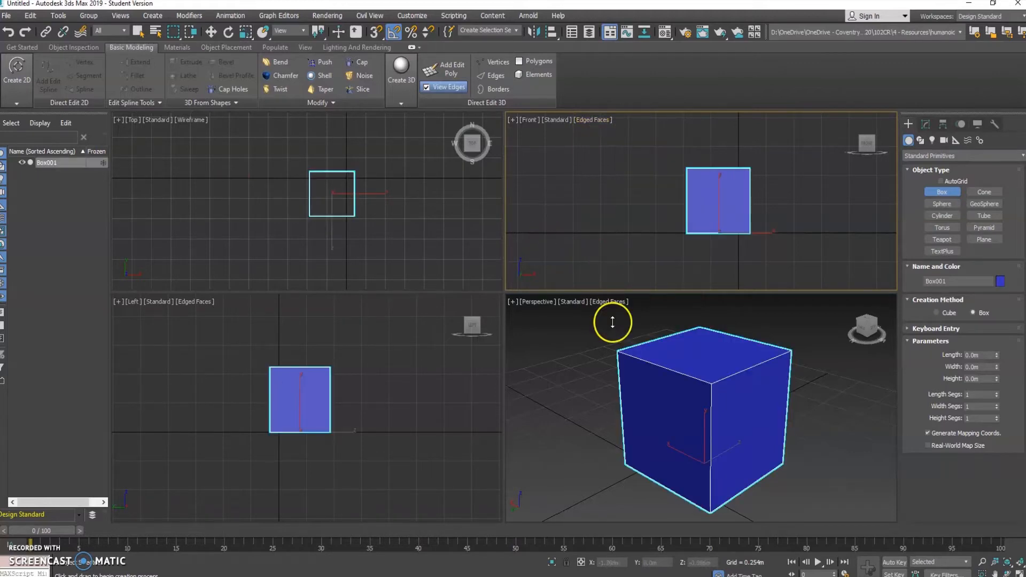
- Turn Edged Faces off in the Perspective viewport and switch it back on
click(618, 302)
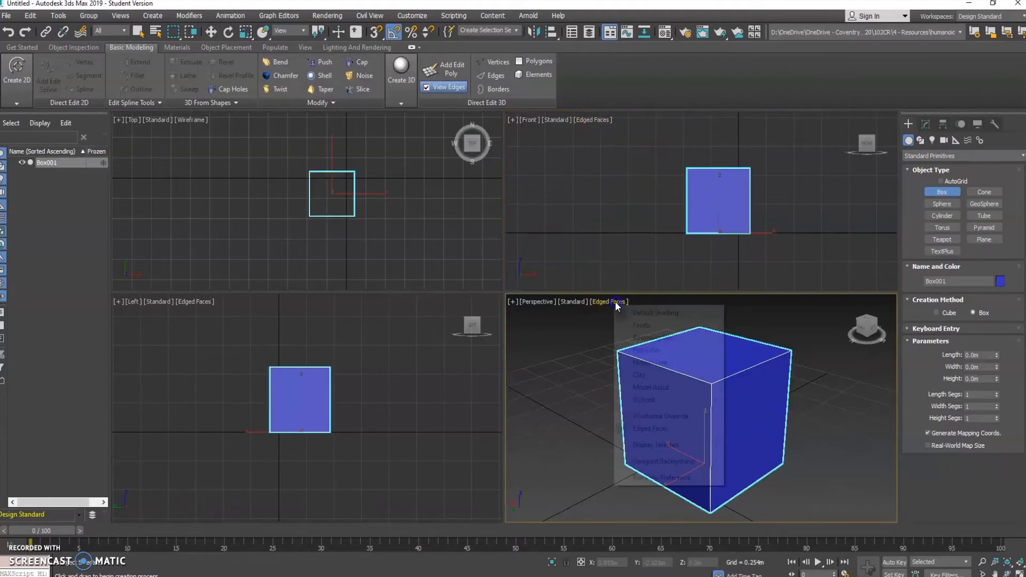
click(650, 428)
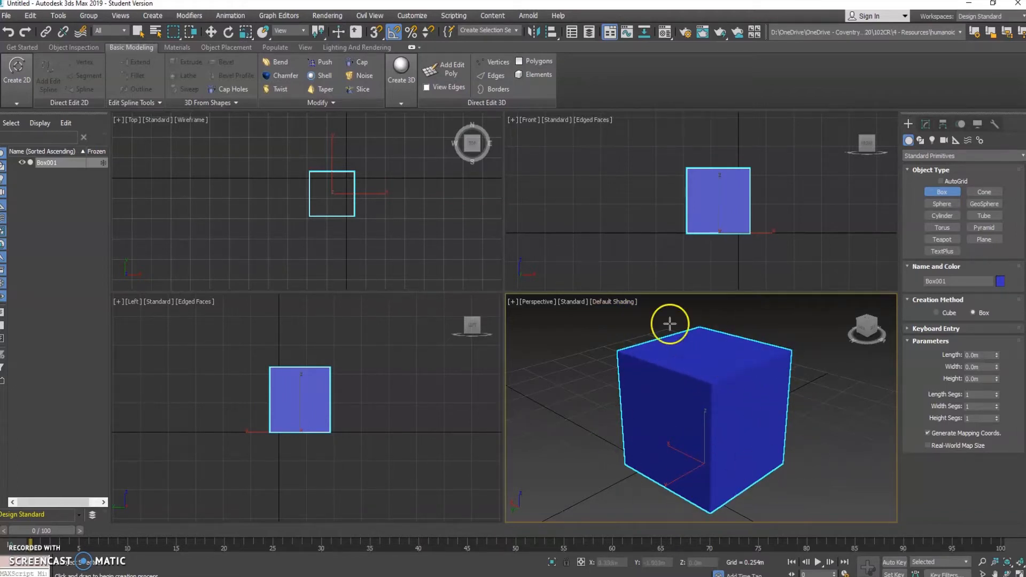
click(610, 301)
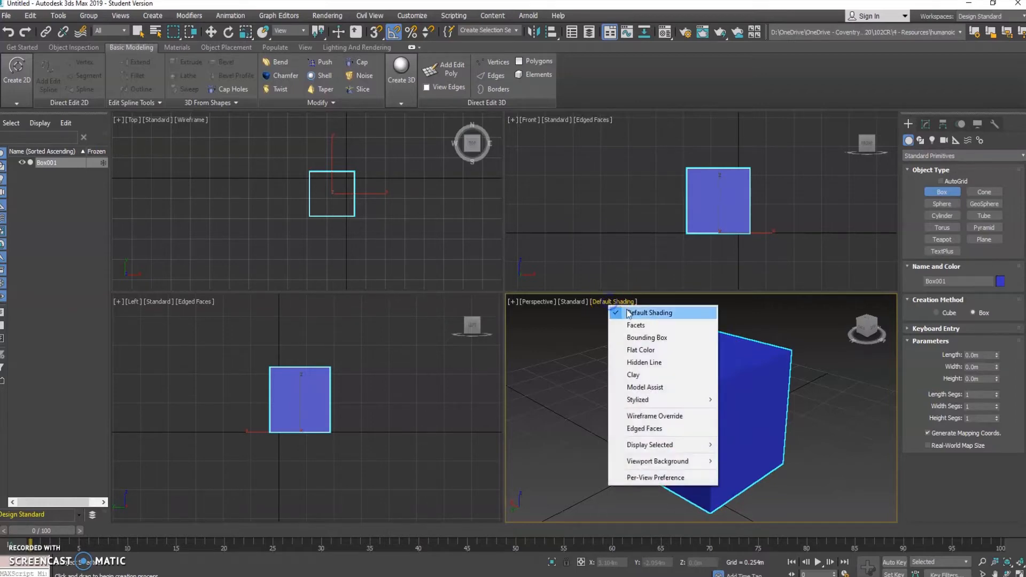
click(660, 431)
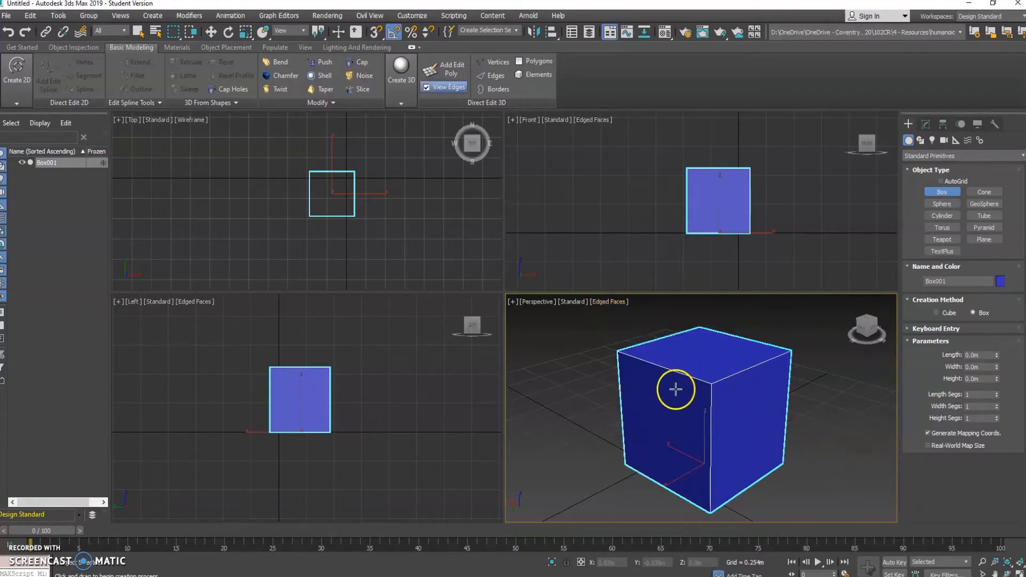
- Maximize the Perspective viewport and orbit around the box to inspect it at full size
mouse_move(678, 394)
alt+middle_down()
mouse_move(697, 390)
mouse_move(662, 386)
mouse_move(677, 391)
alt+middle_up()
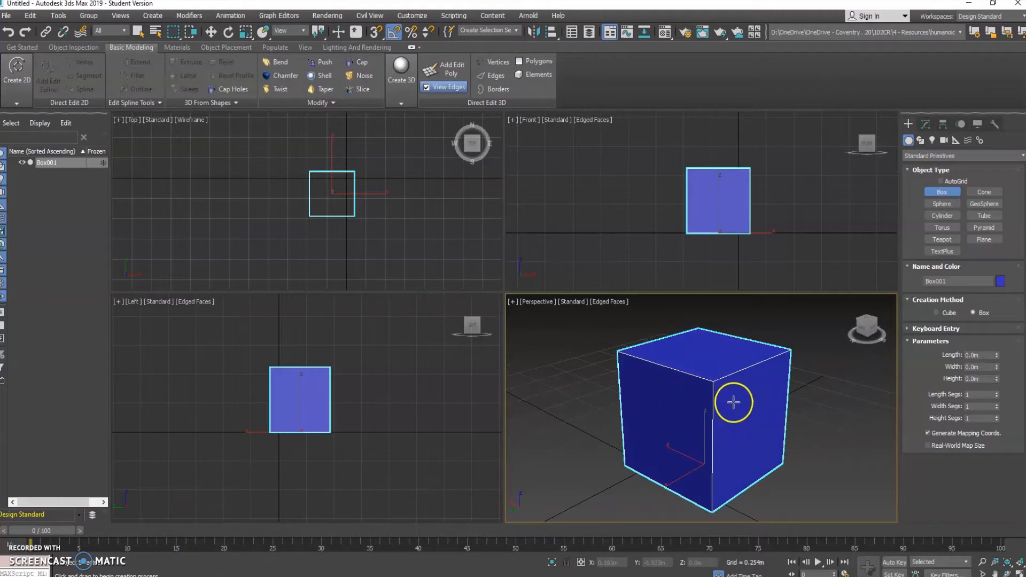
middle_drag(713, 403, 687, 417)
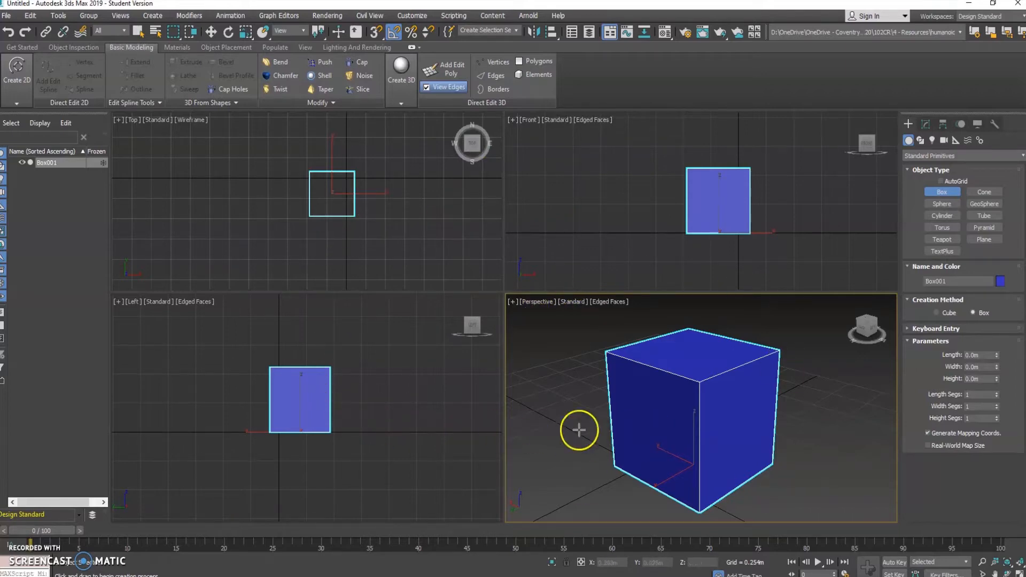
key(alt+w)
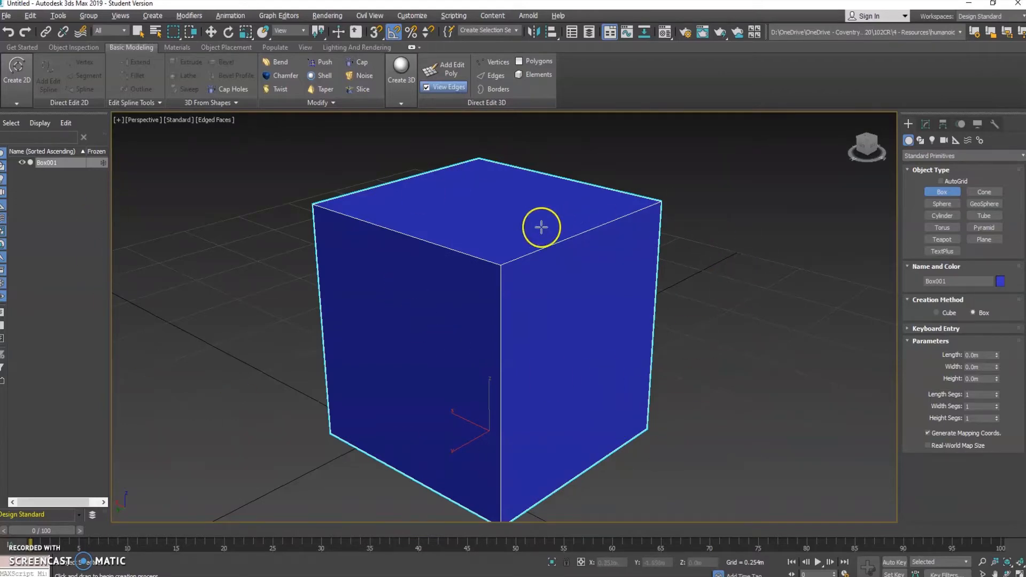
alt+middle_drag(538, 298, 488, 345)
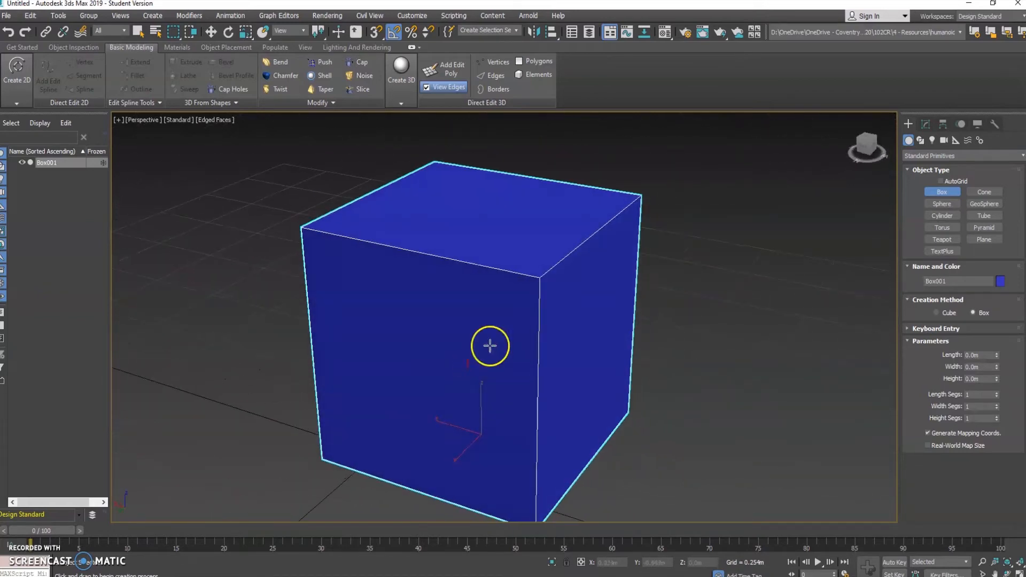
- View the Left, Top and Front viewports maximized one after another, ending in the four-viewport layout
key(alt+w)
key(alt+w)
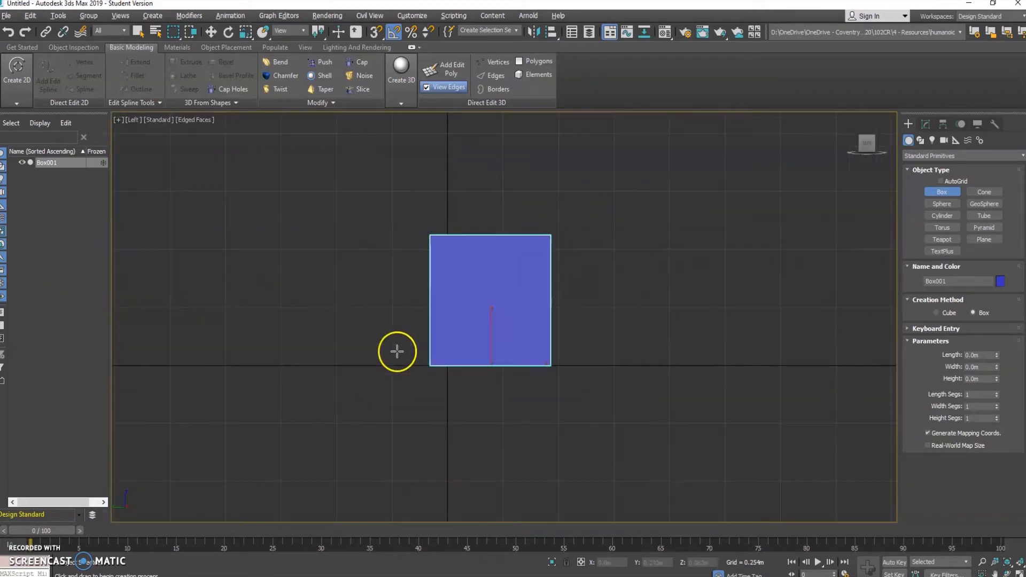
key(alt+w)
key(alt+w)
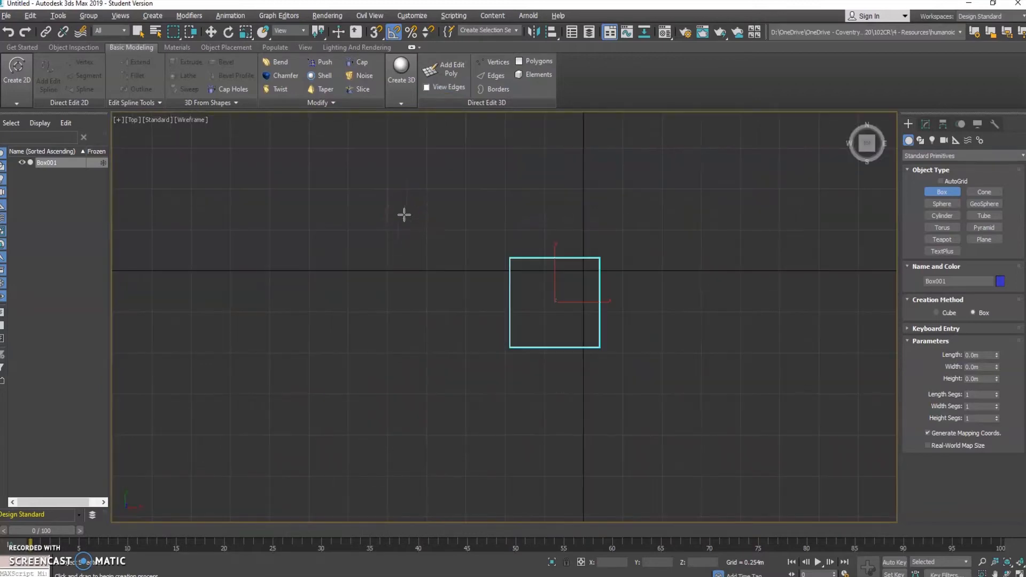
key(alt+w)
click(756, 207)
key(alt+w)
key(alt+w)
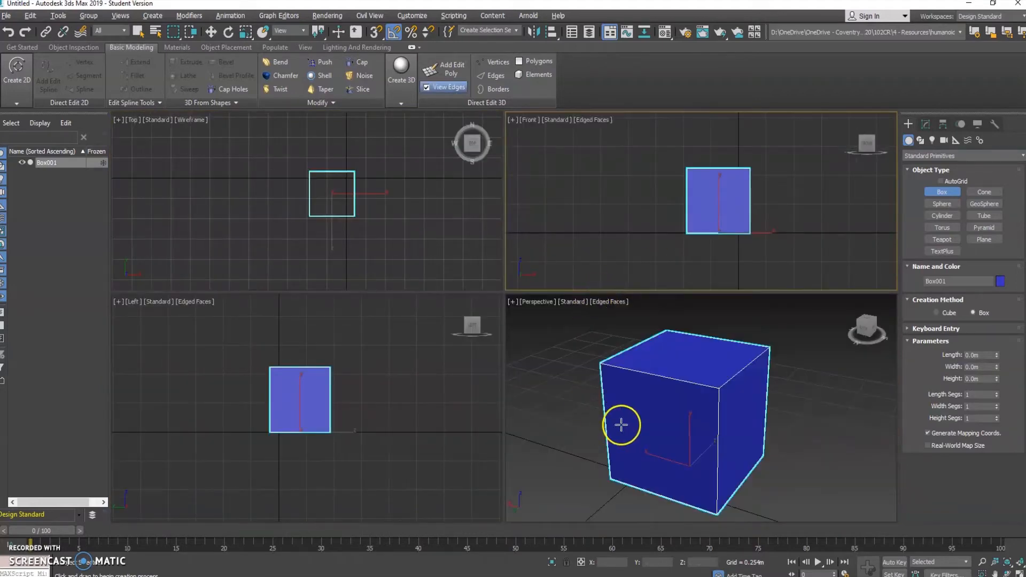
- Leave box creation mode and convert the box to an Editable Poly
middle_drag(687, 406, 660, 412)
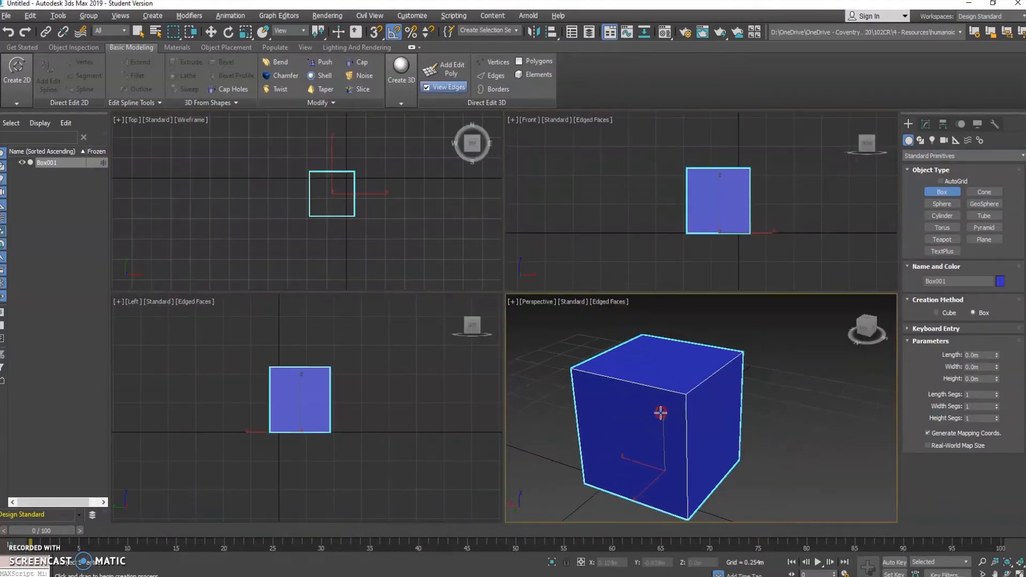
middle_drag(649, 378, 725, 439)
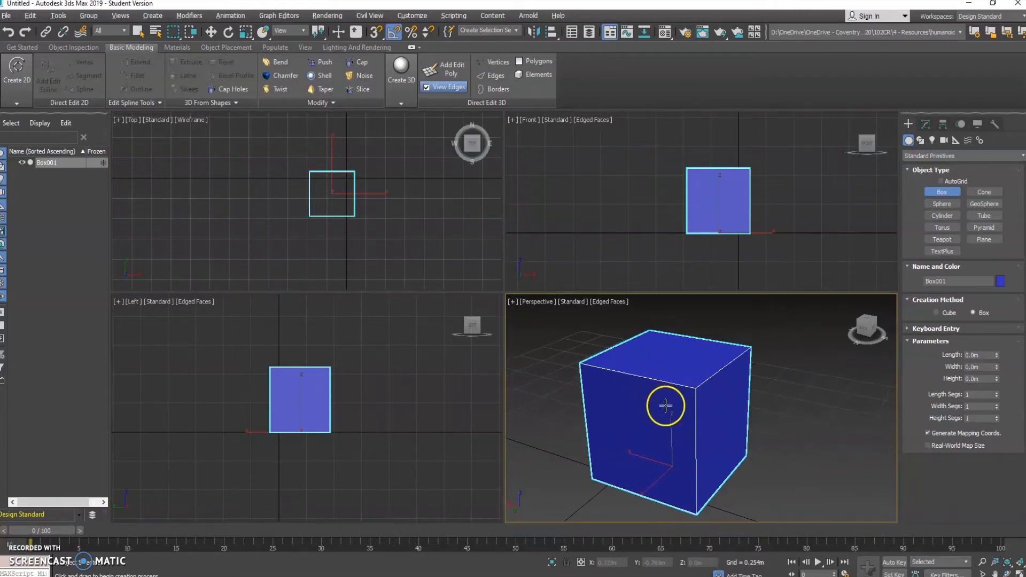
right_click(686, 405)
right_click(688, 407)
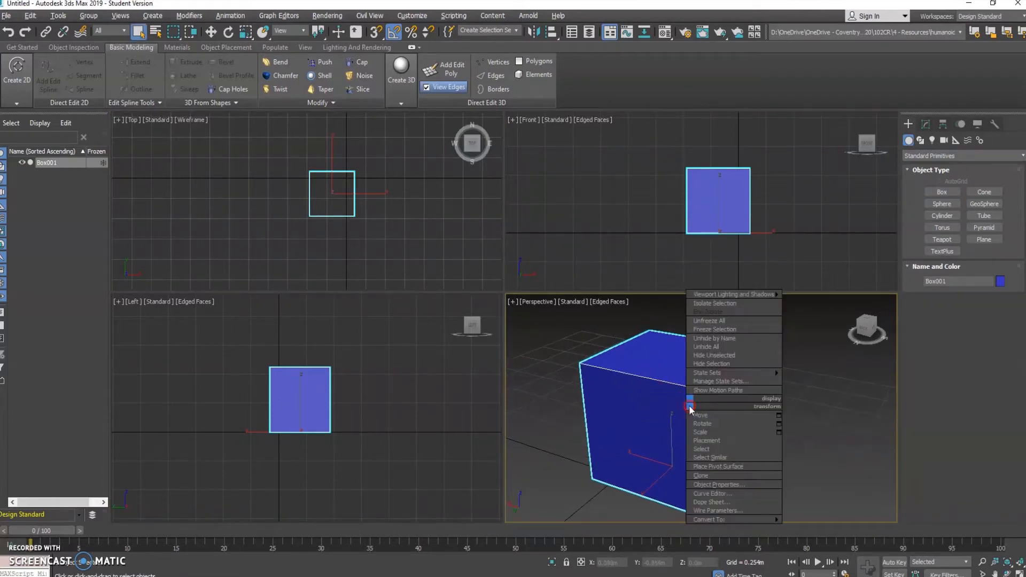
click(630, 373)
right_click(673, 401)
click(694, 511)
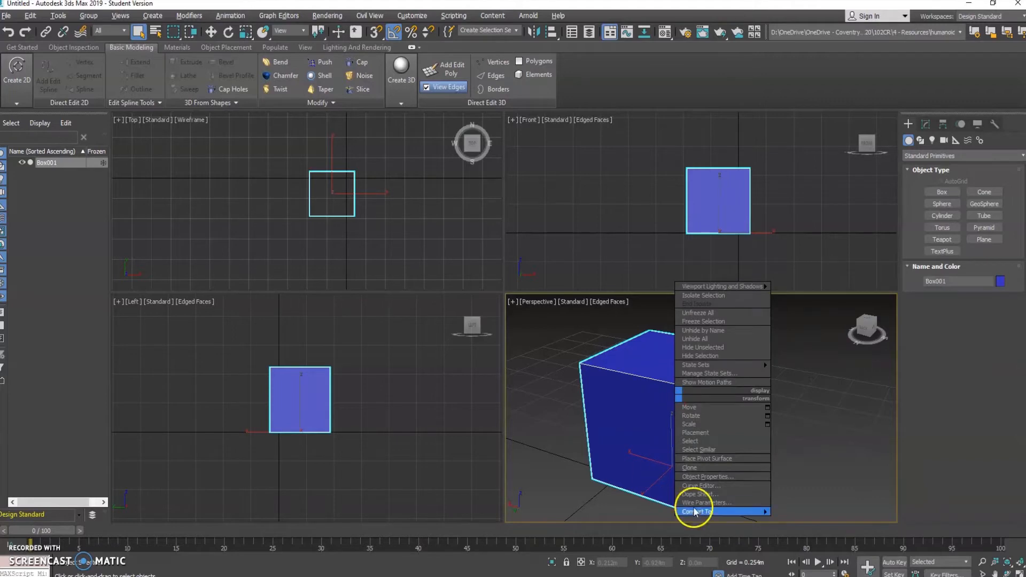
click(662, 519)
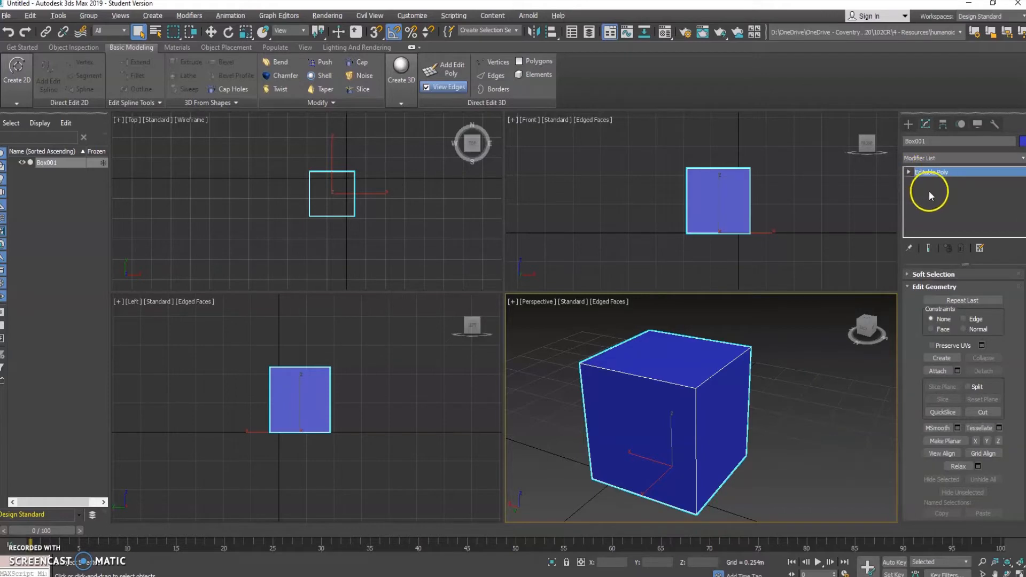
- Enter Polygon sub-object mode on the box, select its front face in the Perspective viewport and activate the Move tool
right_click(669, 413)
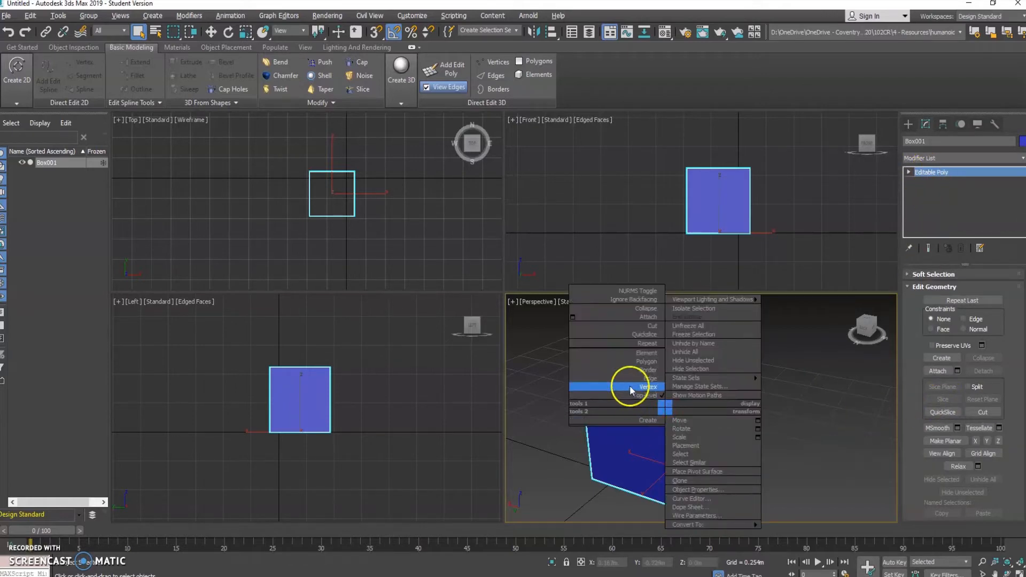
click(646, 357)
click(649, 412)
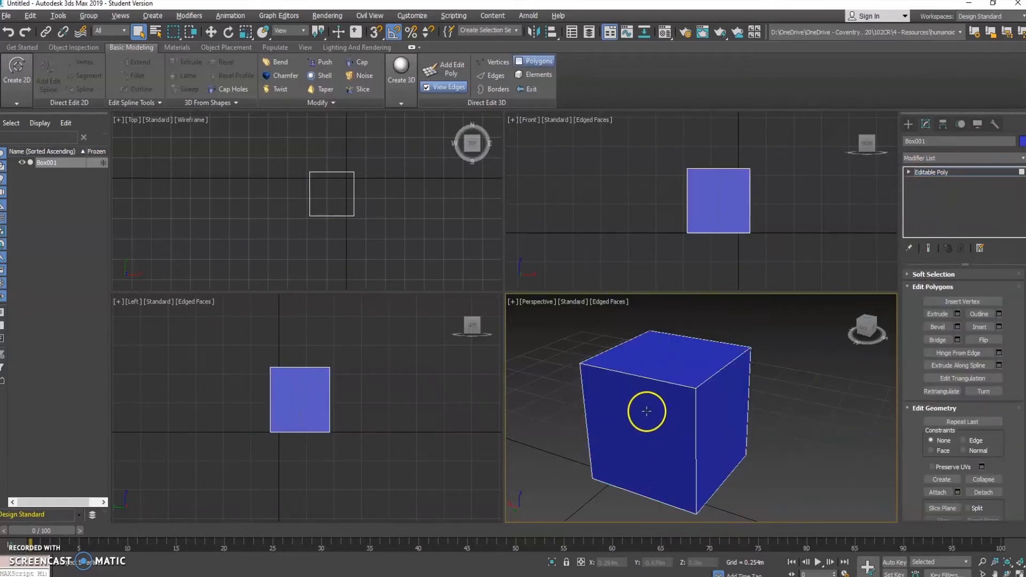
key(w)
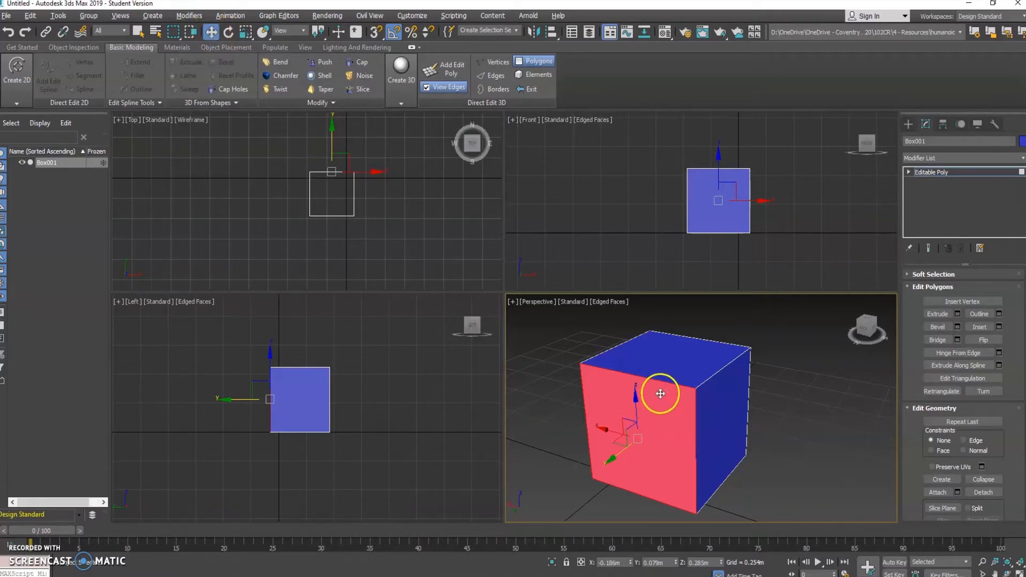
- Cycle through the Rotate, Scale and Move tools several times with the front face selected, ending on Move
key(e)
click(246, 33)
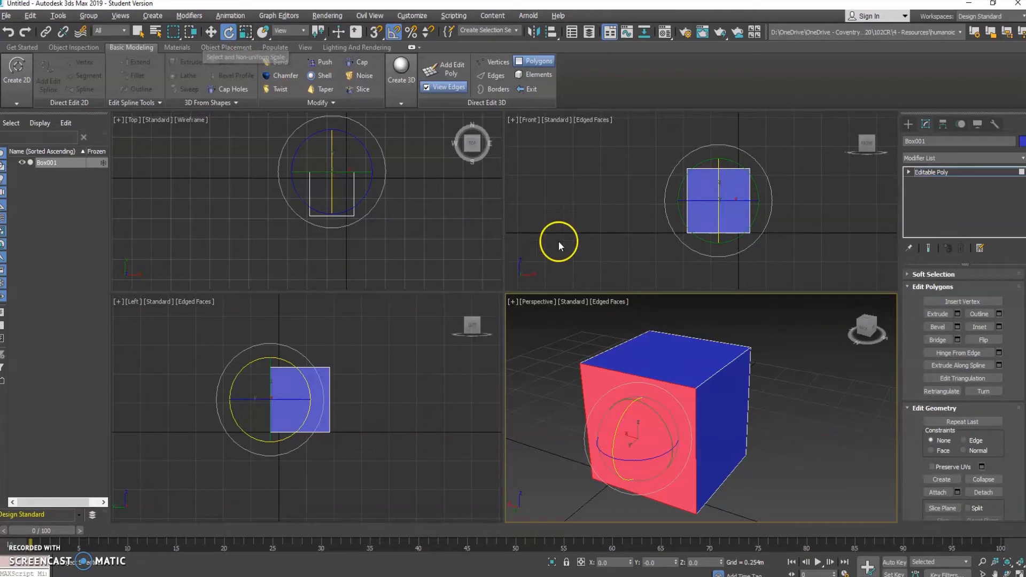
click(210, 31)
click(228, 32)
click(245, 33)
click(211, 32)
click(228, 32)
click(245, 34)
click(211, 34)
click(228, 33)
click(245, 33)
click(211, 32)
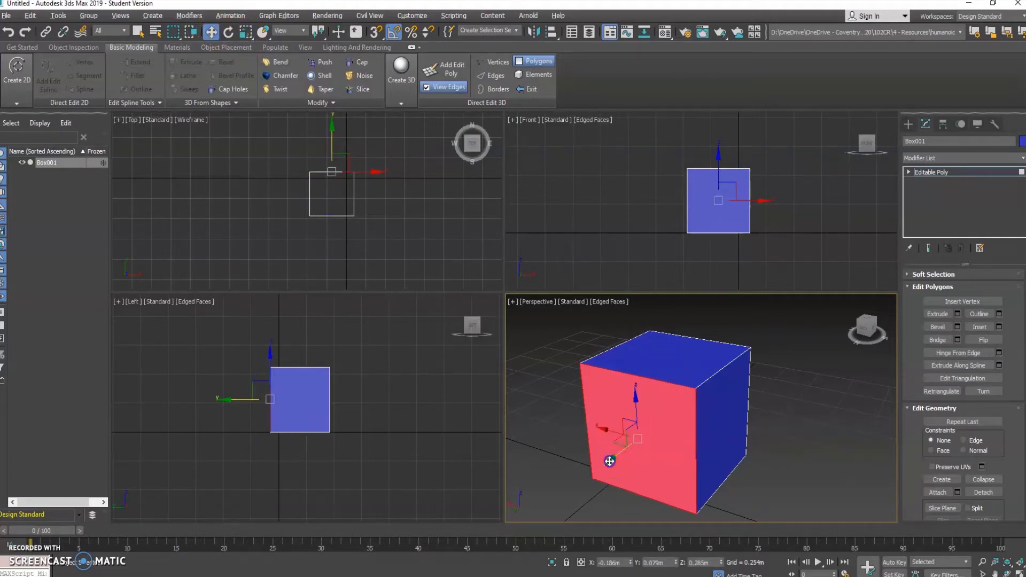
- Move the box's front face along its Y axis, lower the top face along Z and deselect the polygons
mouse_move(609, 461)
mouse_down()
mouse_move(643, 442)
mouse_move(570, 481)
mouse_move(636, 443)
mouse_move(601, 452)
mouse_move(625, 442)
mouse_move(611, 453)
mouse_up()
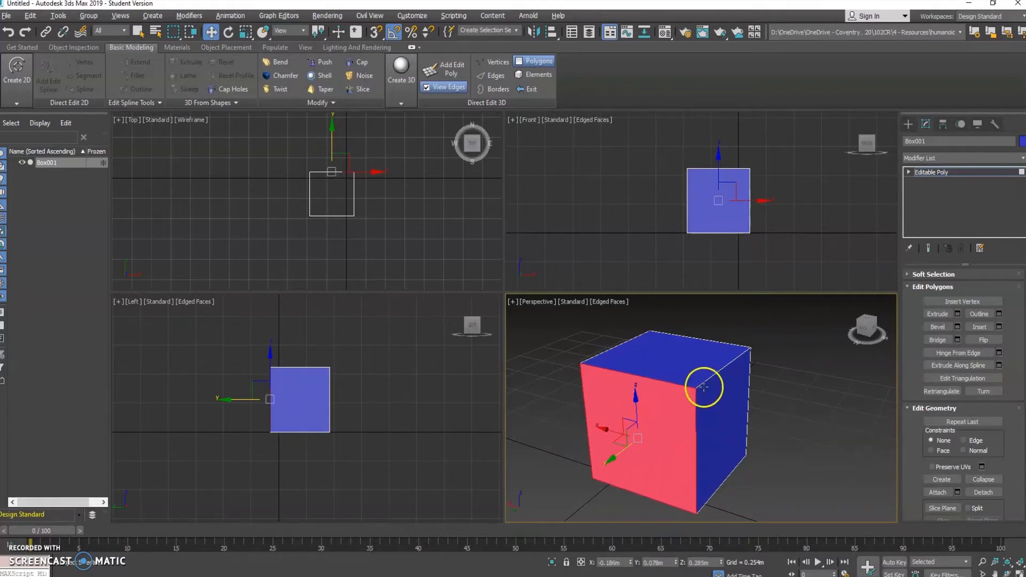
click(680, 359)
drag(672, 315, 653, 342)
alt+middle_drag(659, 438, 680, 452)
click(778, 470)
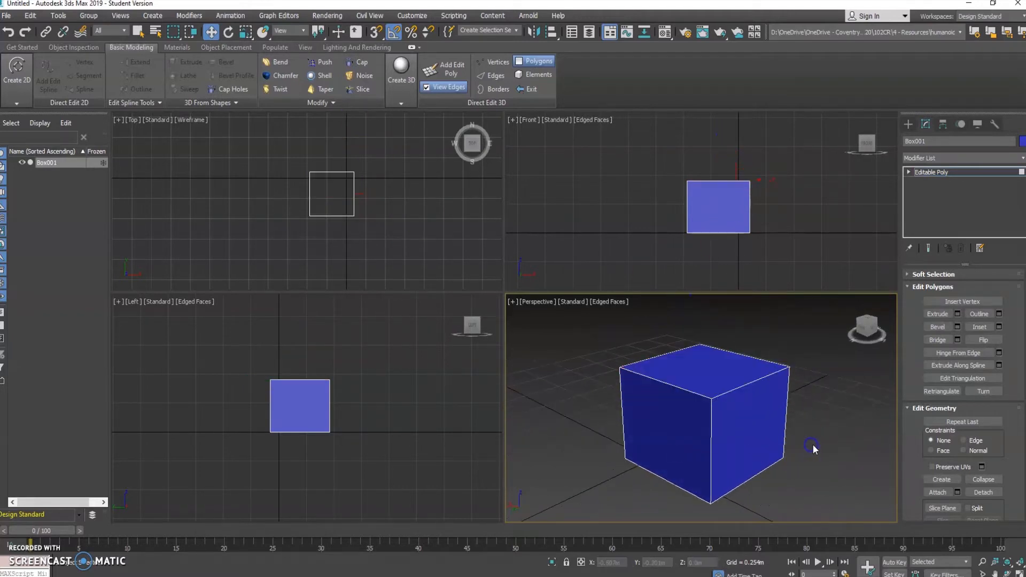
- Leave Polygon sub-object mode and delete the box from the scene
right_click(701, 374)
click(595, 364)
click(63, 171)
click(57, 161)
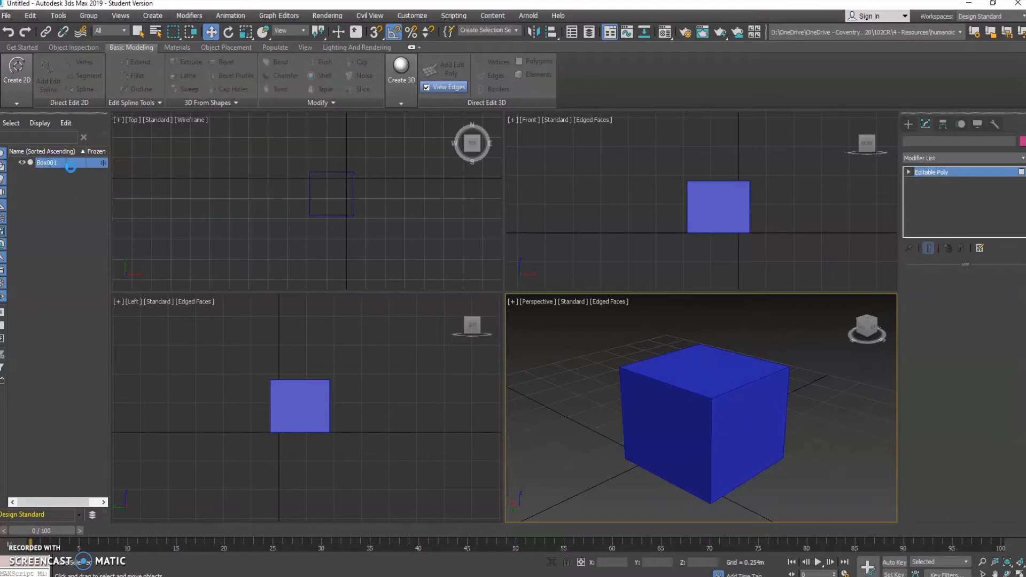
right_click(101, 164)
click(133, 218)
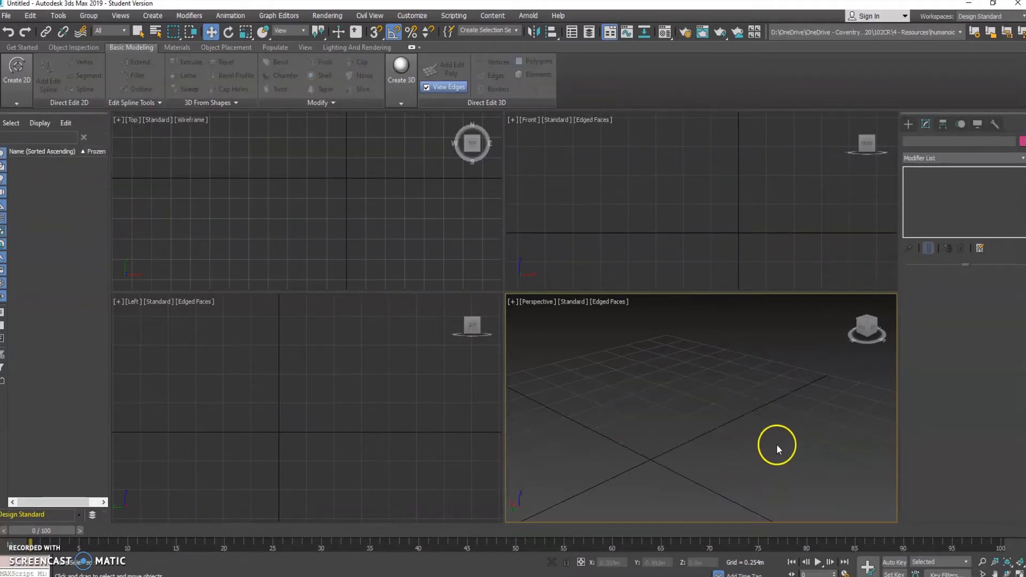
- Start creating a Plane from the standard primitives and activate its length value
click(908, 126)
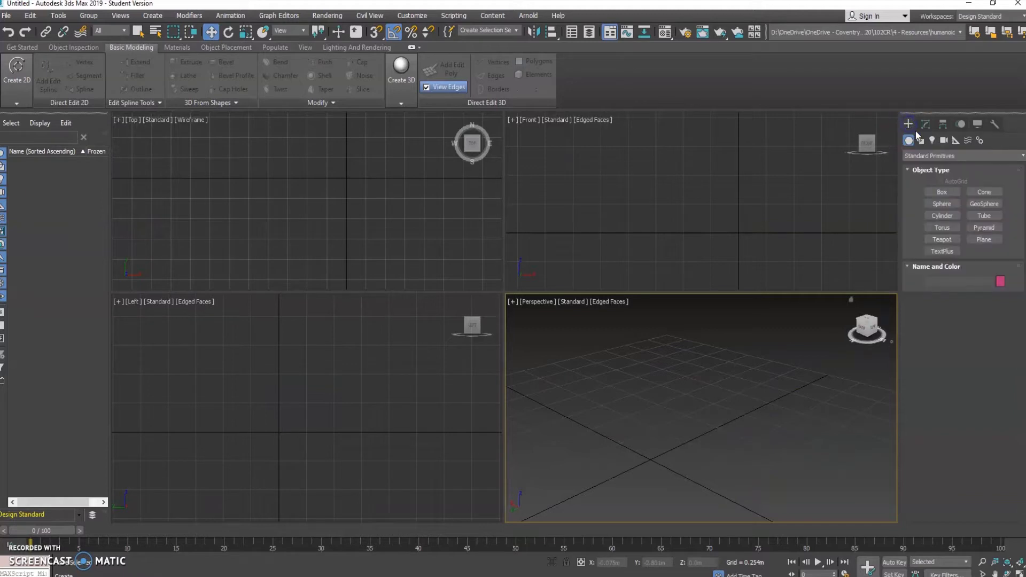
click(984, 242)
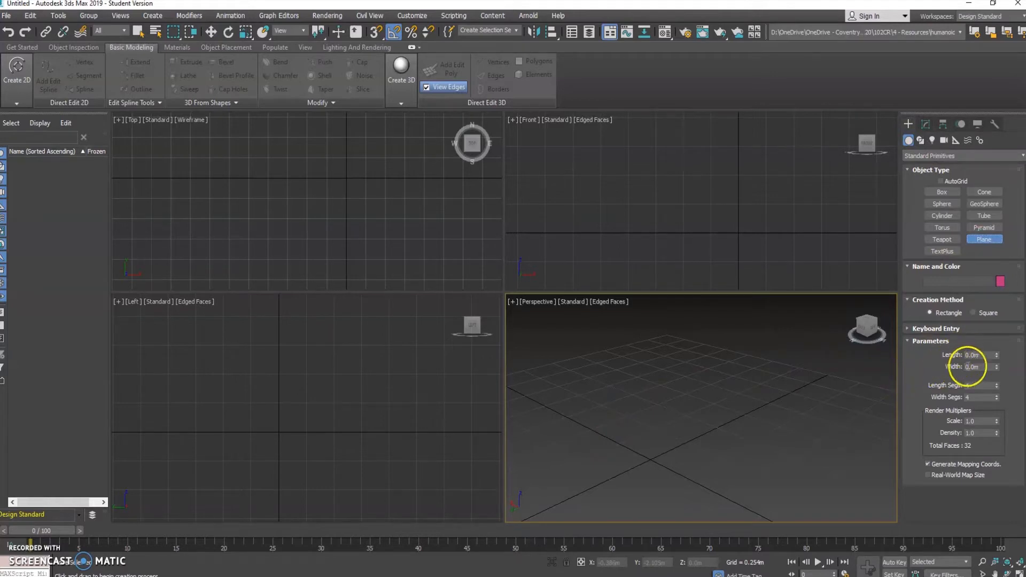
click(976, 355)
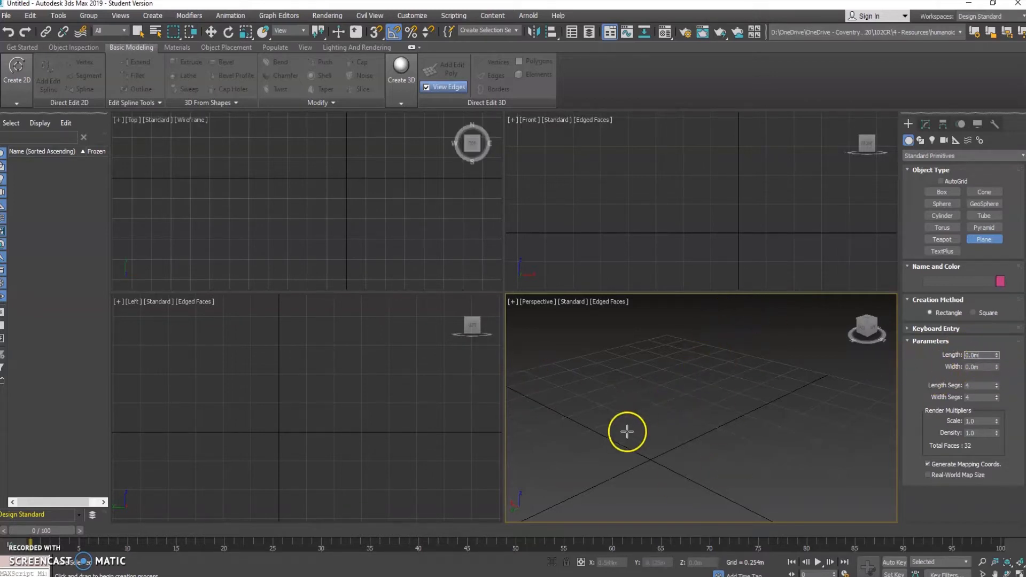
- Set the display unit scale to metric Meters in Units Setup and accept it
click(415, 21)
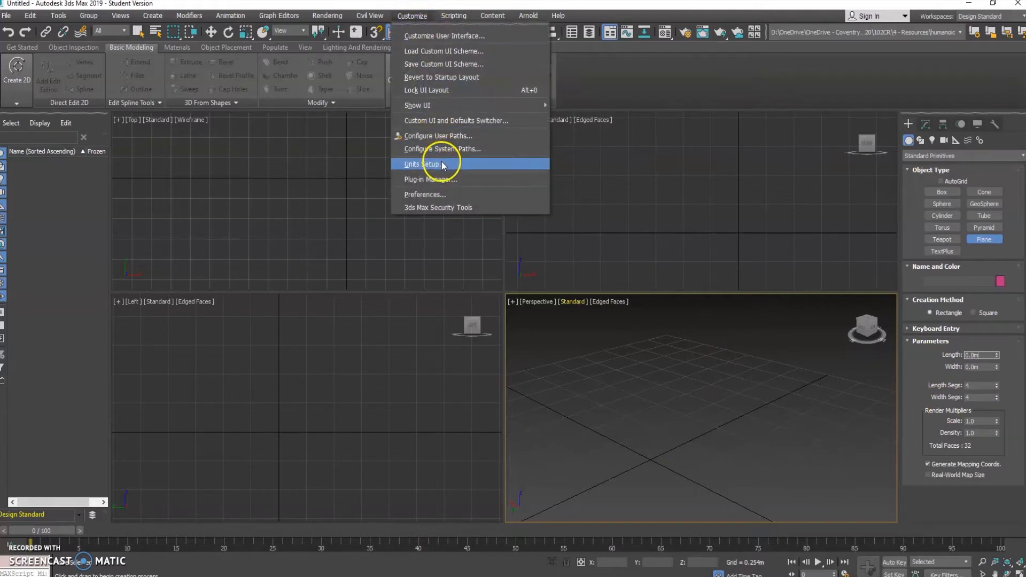
click(410, 165)
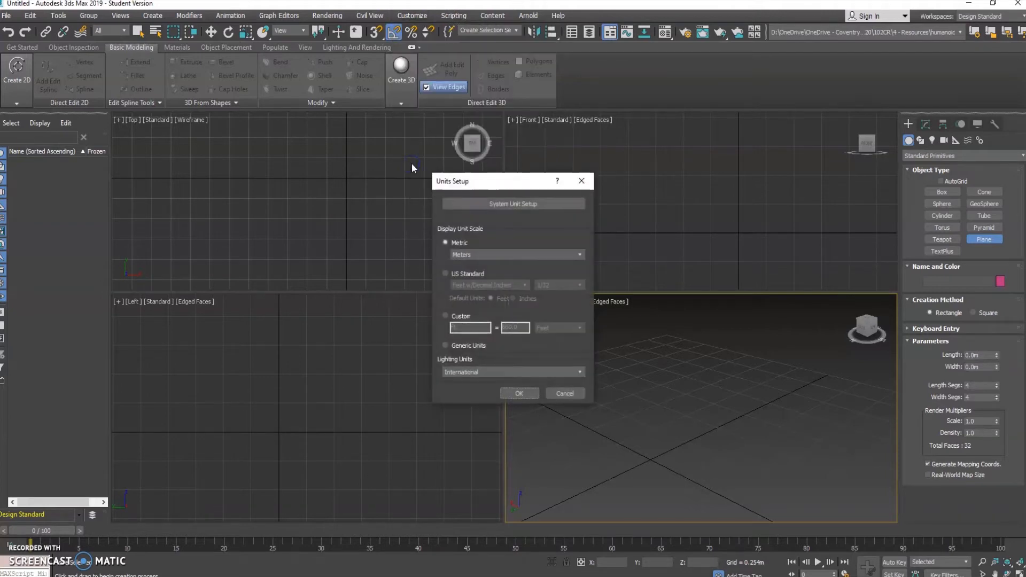
click(580, 251)
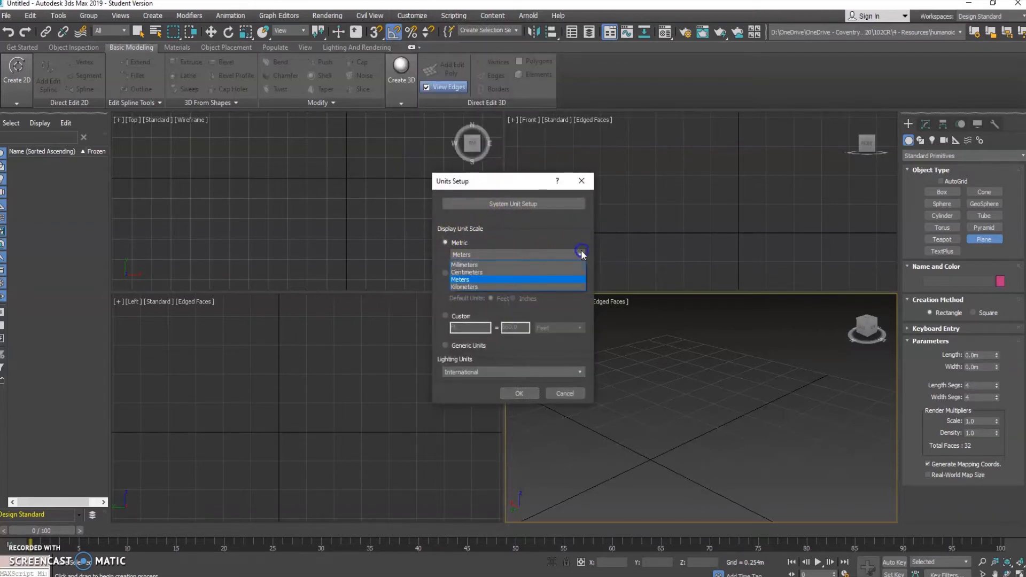
click(474, 279)
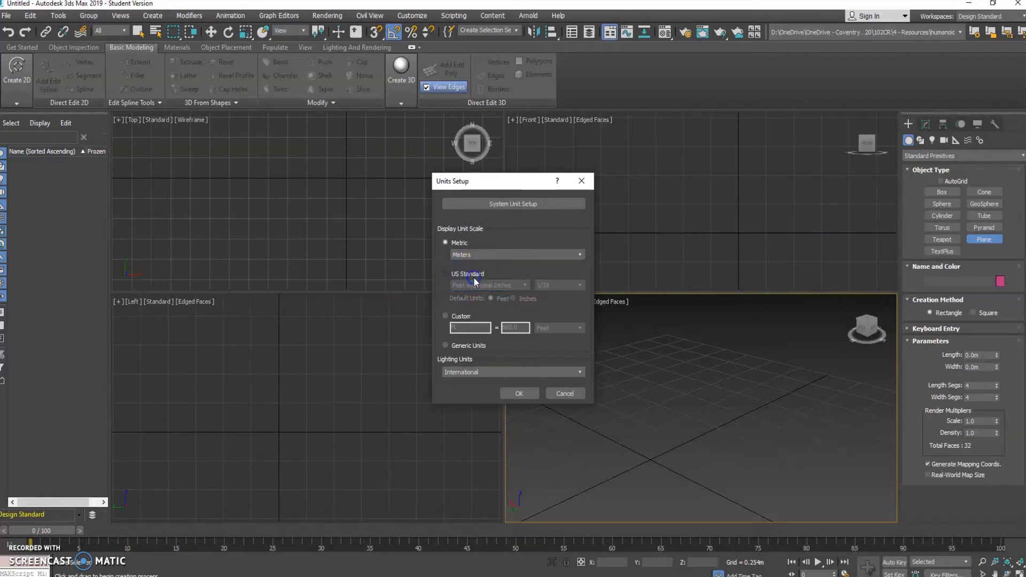
click(519, 393)
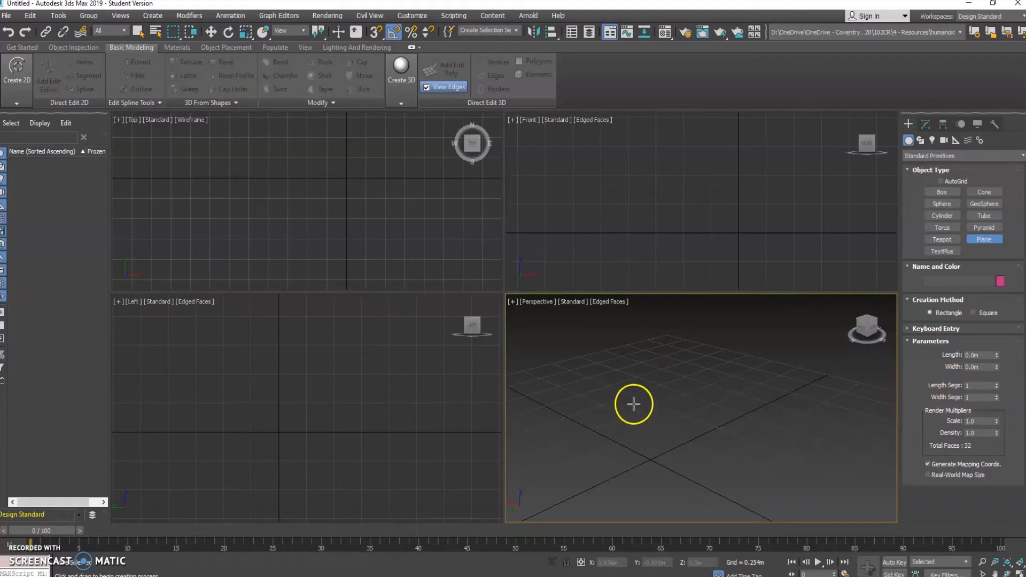
- Draw a plane about 0.57 m long with 1 length and 1 width segment in the Perspective viewport, and set its width to 2 m
mouse_move(624, 384)
mouse_down()
mouse_move(658, 470)
mouse_move(676, 468)
mouse_up()
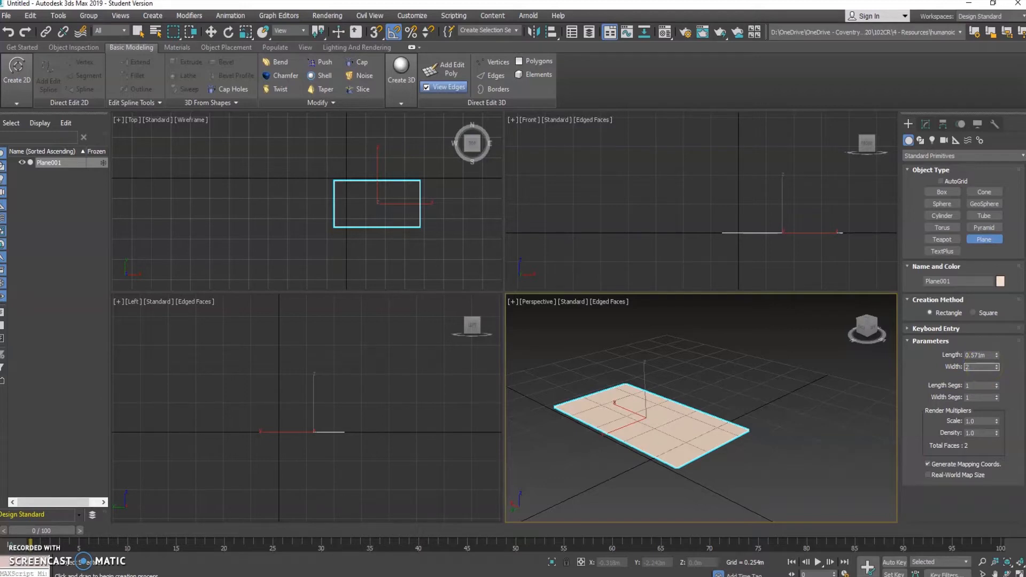
key(Return)
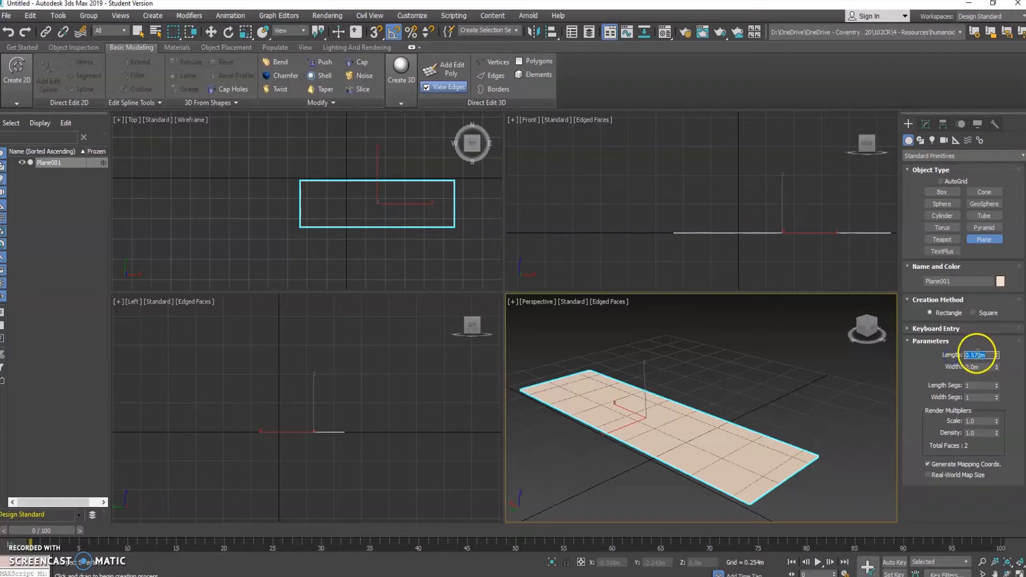
- Switch to Photoshop, check the side-view drawing's width and height in Image Size, and return to 3ds Max
click(219, 534)
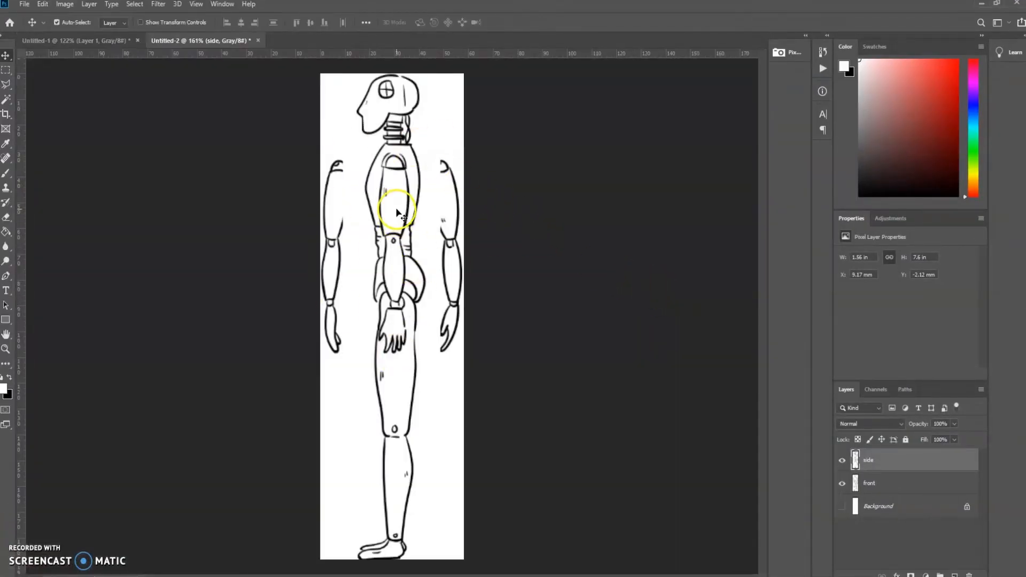
click(400, 286)
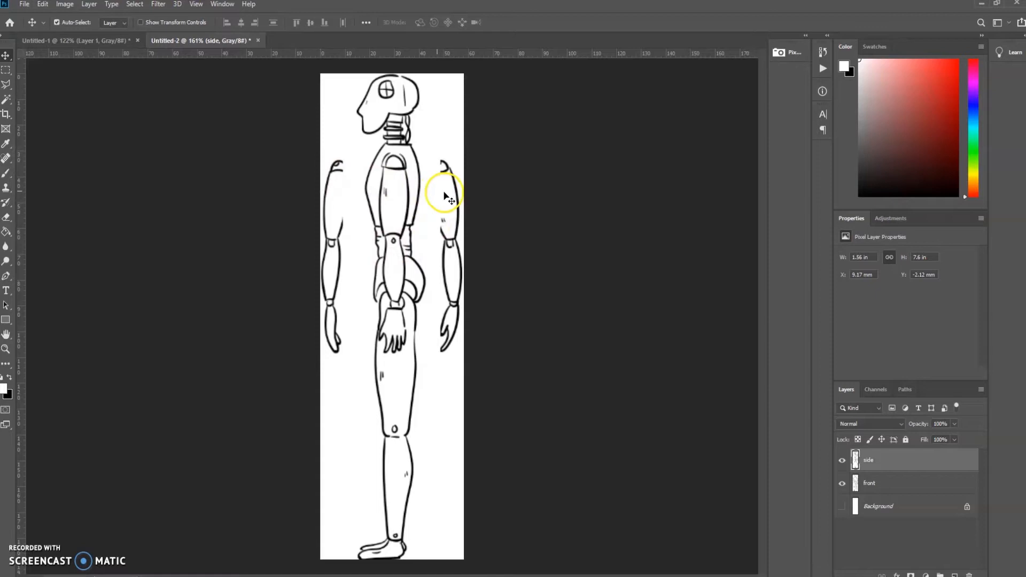
click(65, 4)
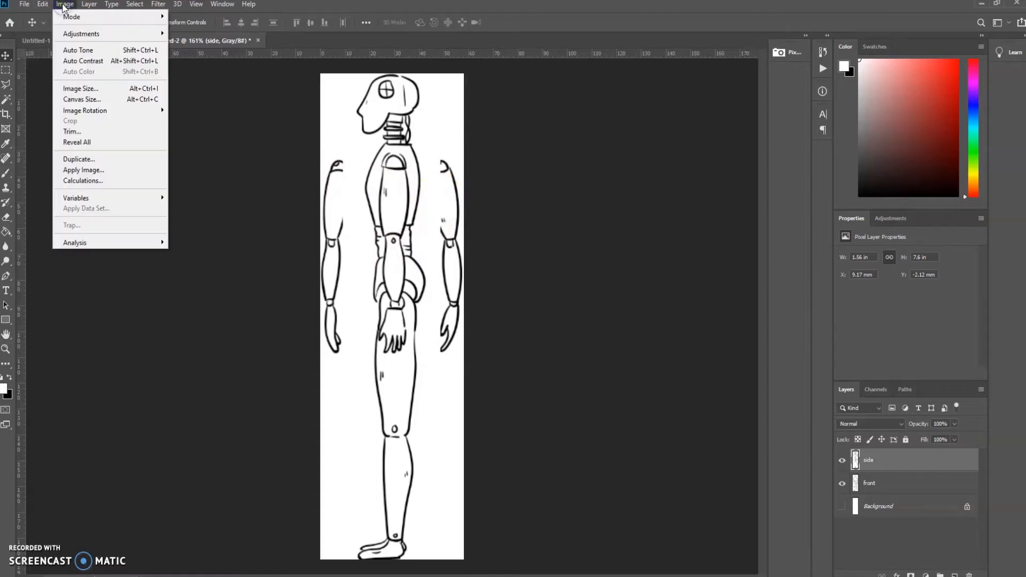
click(80, 88)
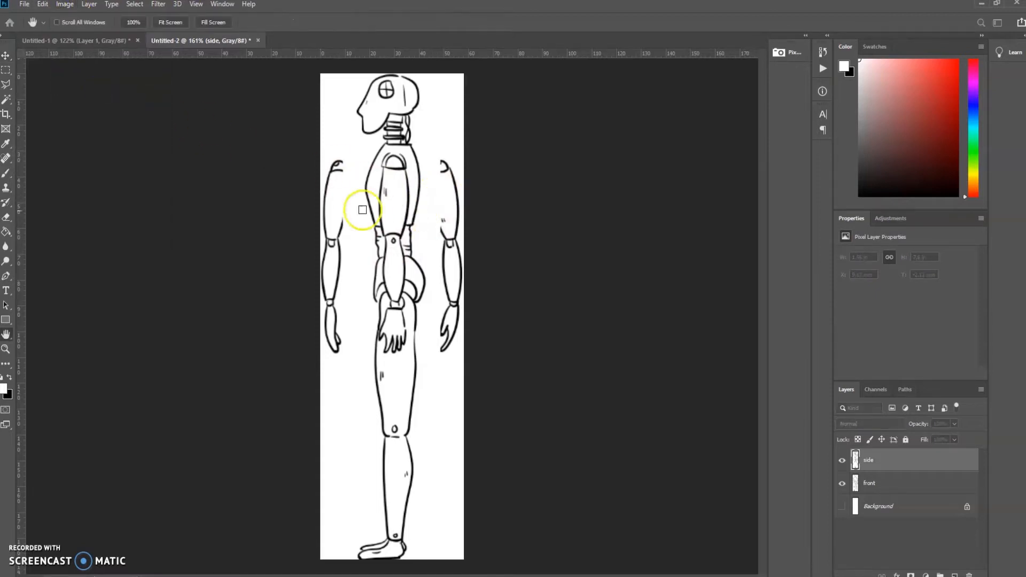
drag(545, 211, 545, 185)
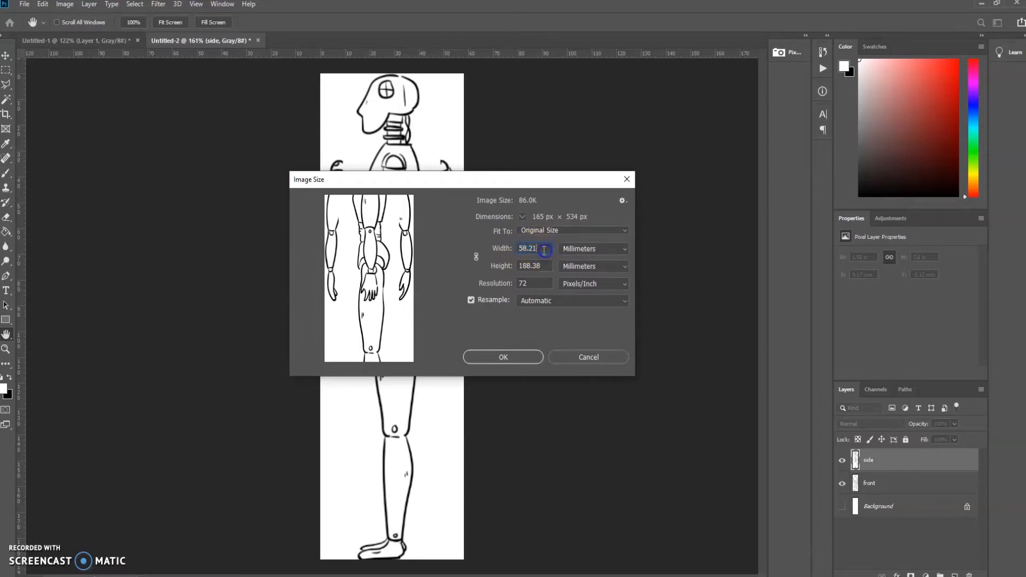
click(532, 249)
key(alt)
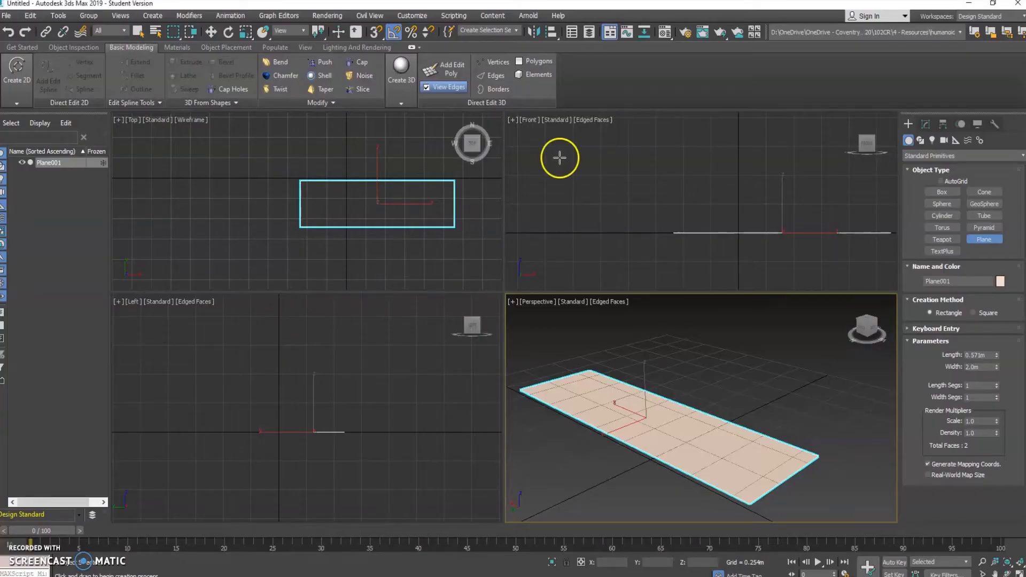
- Set the plane's width to 1.8 m and its length to 0.5 m, rechecking the drawing's proportions in Photoshop in between
click(983, 367)
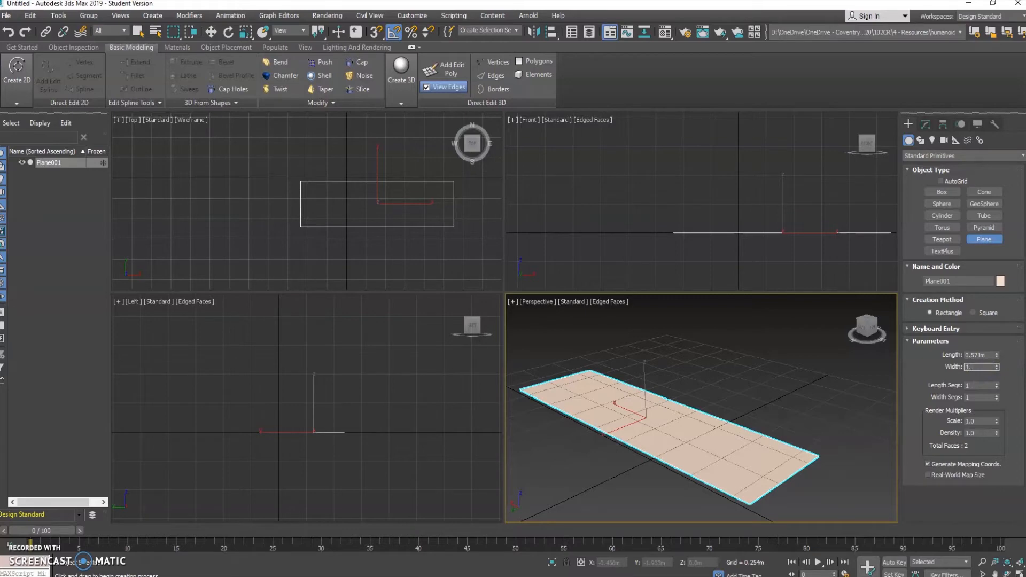
key(Return)
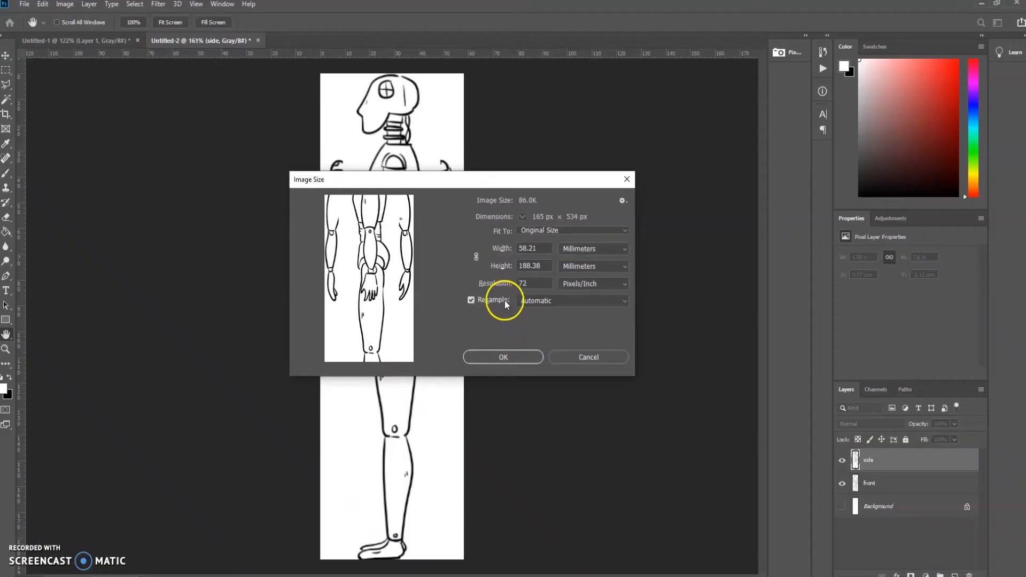
key(alt)
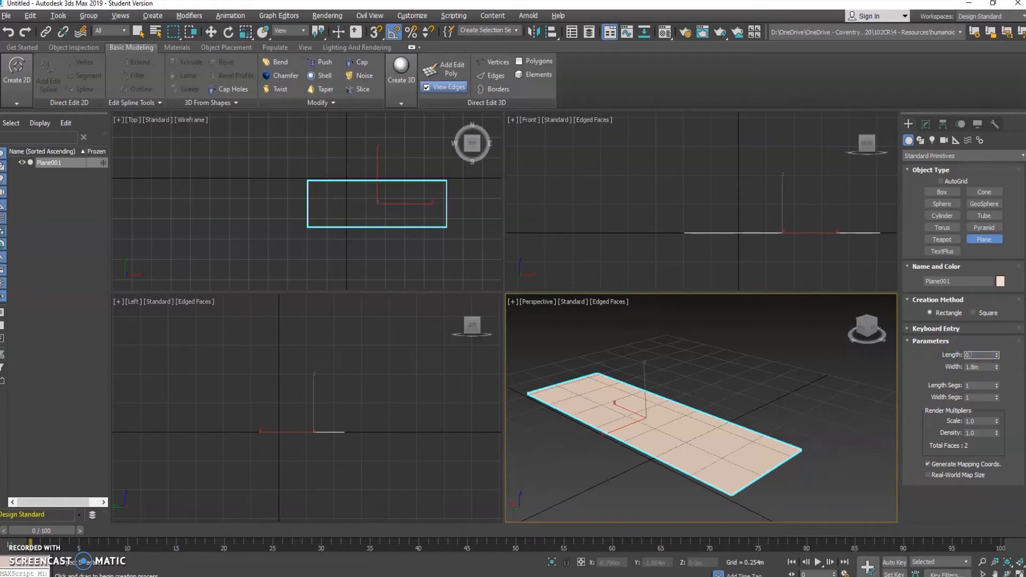
text(5)
key(Return)
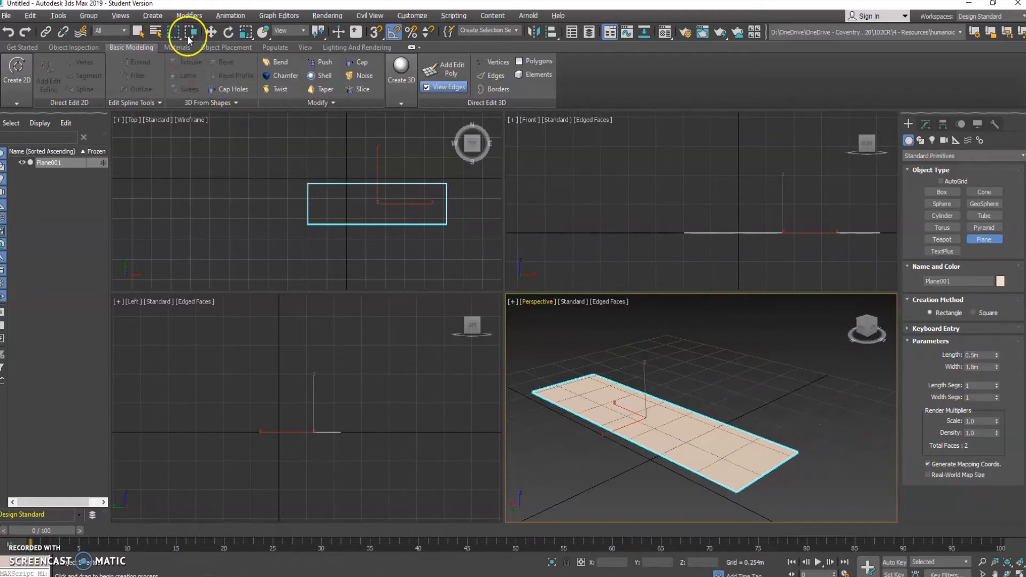
- Activate the Move tool and centre the plane on the origin by resetting its X and Y positions to 0
click(210, 34)
click(735, 406)
click(672, 416)
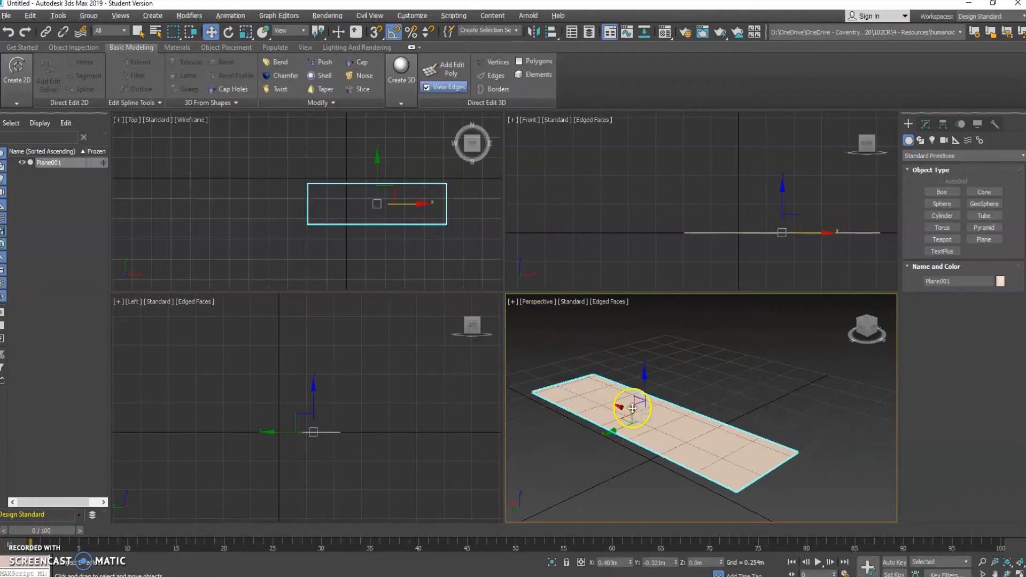
right_click(630, 565)
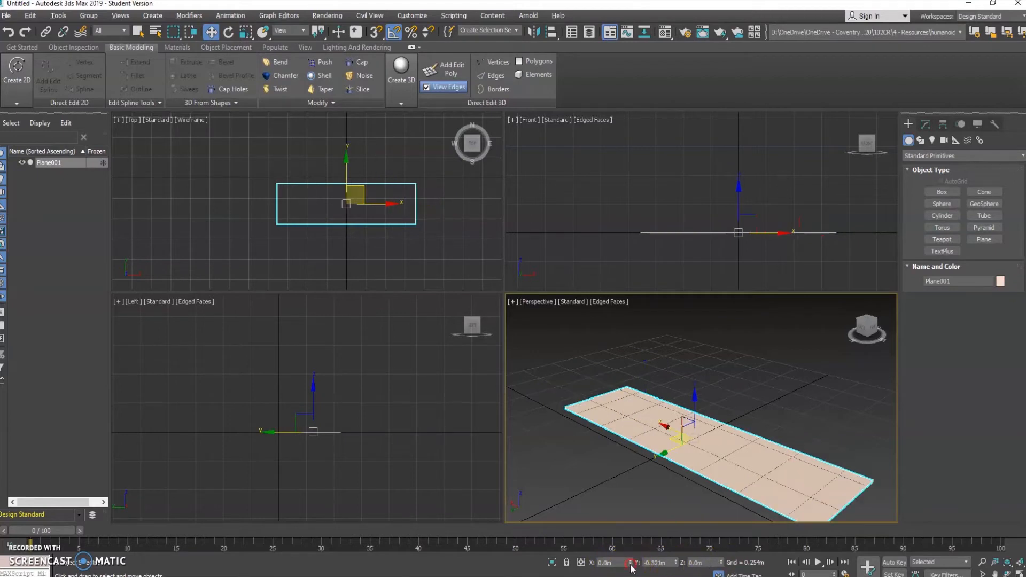
right_click(675, 566)
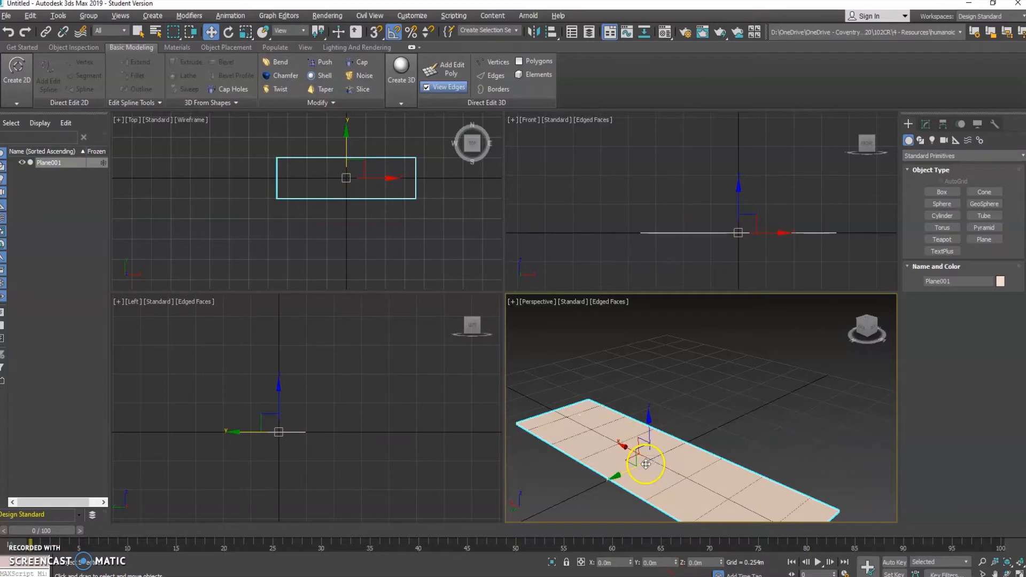
- Toggle Angle Snap off and back on
alt+middle_drag(694, 473, 695, 428)
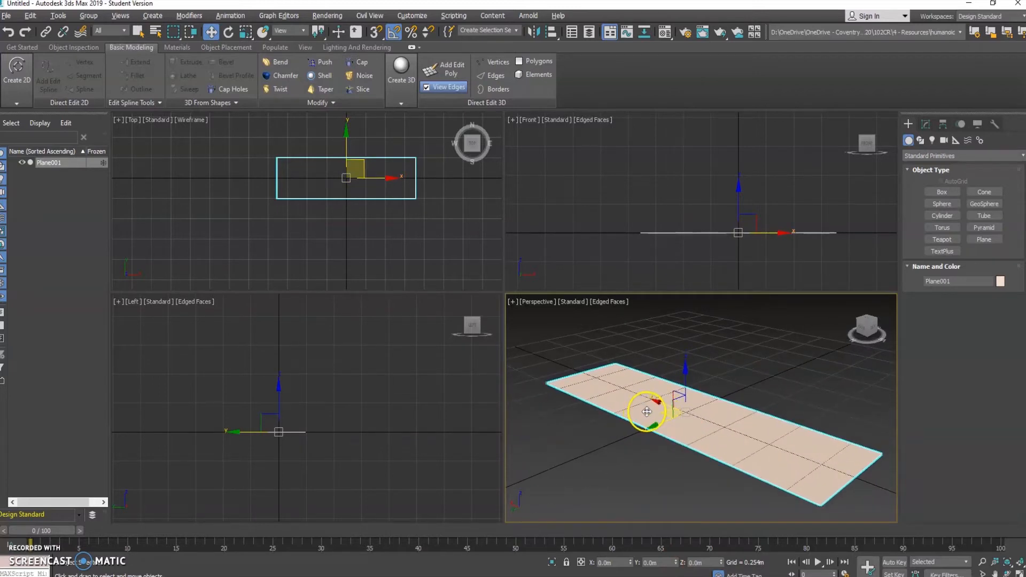
click(393, 34)
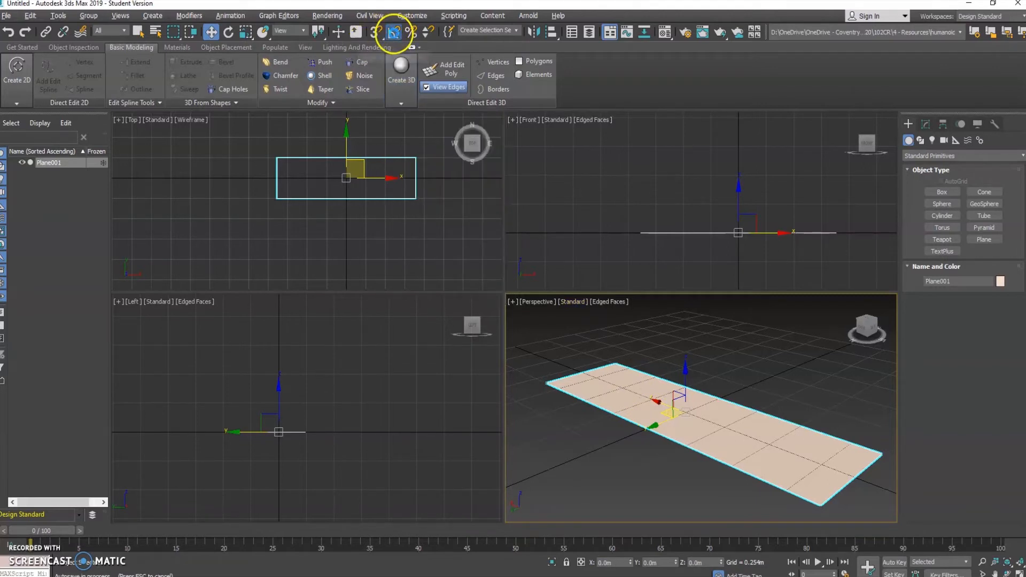
click(395, 33)
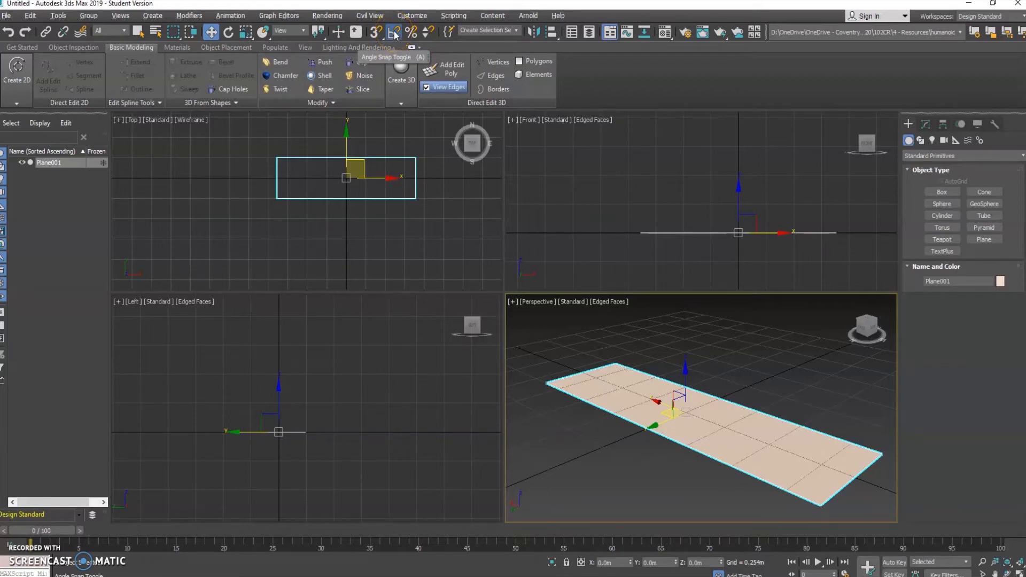
- Rotate the plane 90 degrees about the Y axis so that it stands upright
key(e)
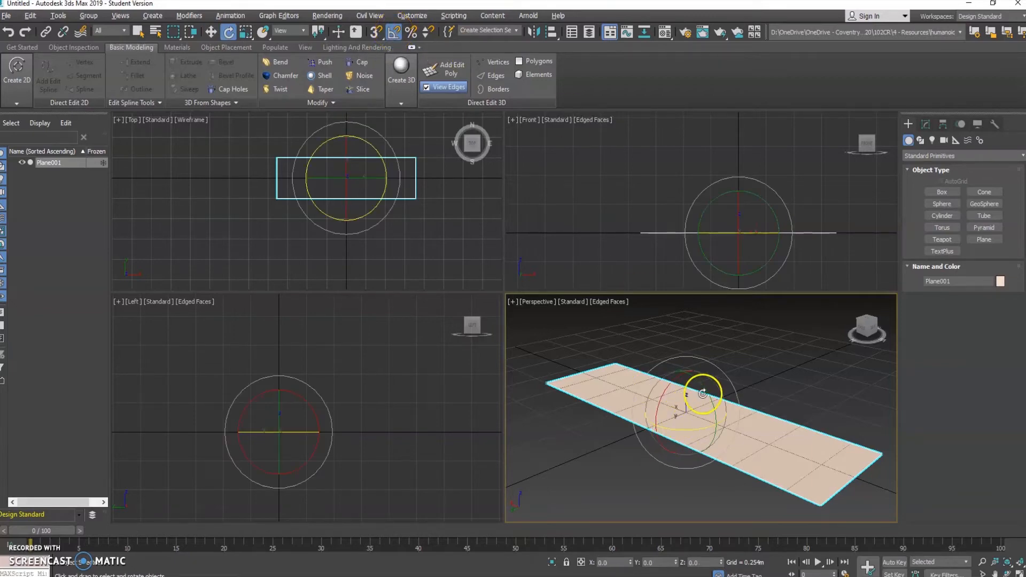
scroll(703, 392, up, 5)
scroll(671, 411, down, 4)
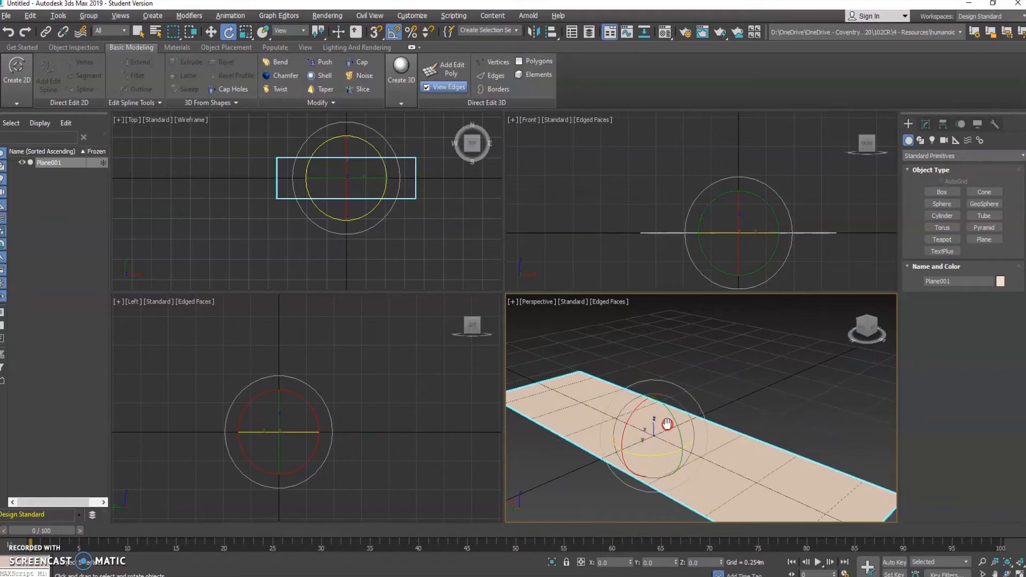
middle_drag(667, 423, 693, 385)
drag(702, 376, 776, 389)
alt+middle_drag(716, 376, 675, 312)
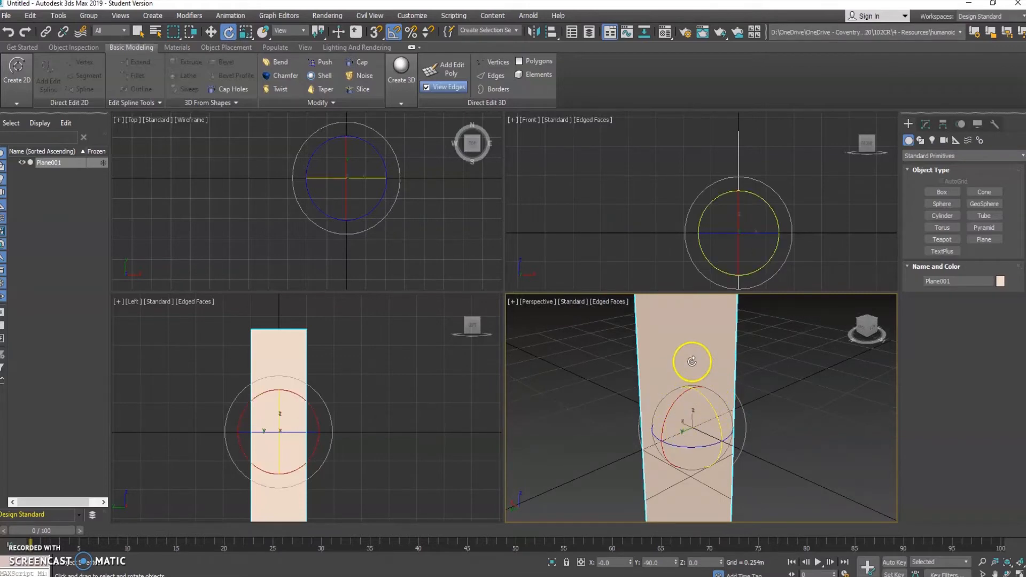
alt+middle_drag(699, 400, 696, 437)
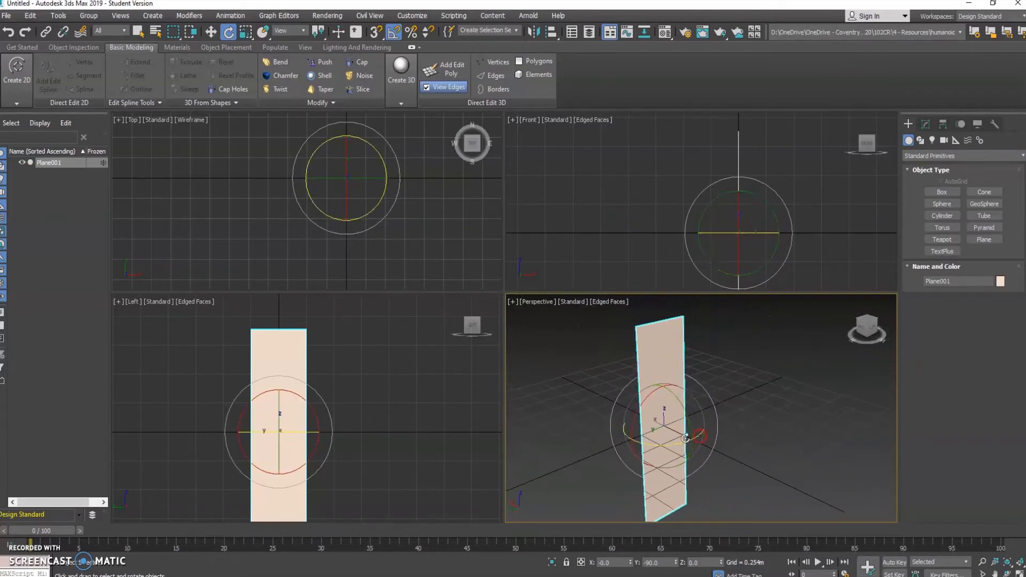
- Raise the upright plane with the Move tool by setting its Z position to 0.9 m
key(w)
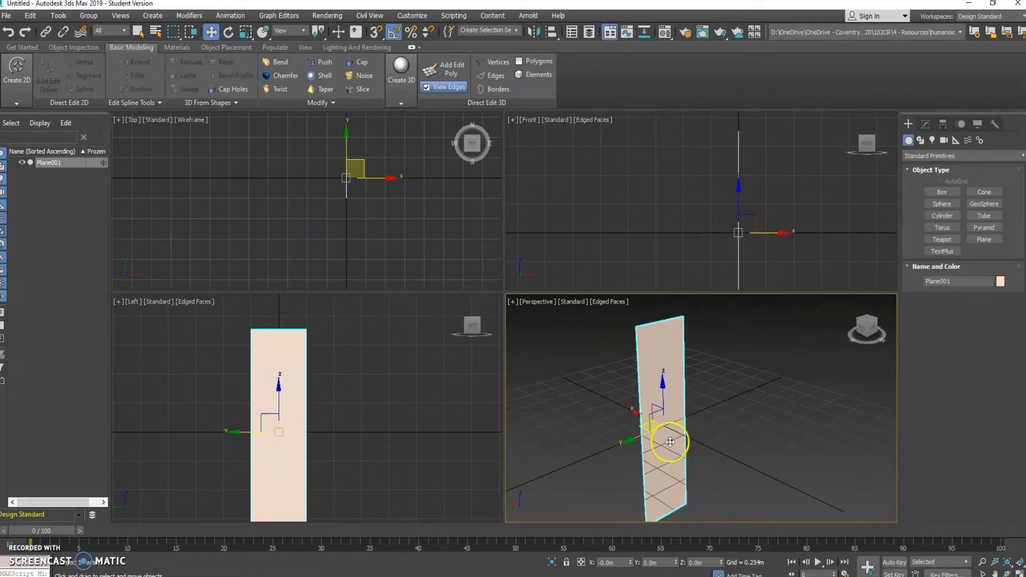
mouse_move(664, 424)
middle_down()
mouse_move(673, 417)
mouse_move(668, 425)
middle_up()
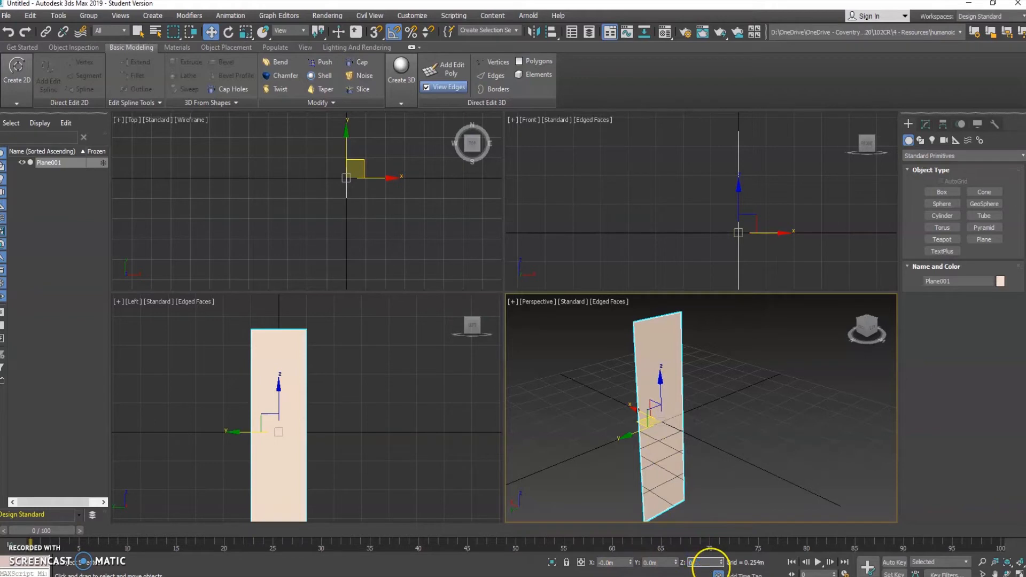
text(.5)
key(Return)
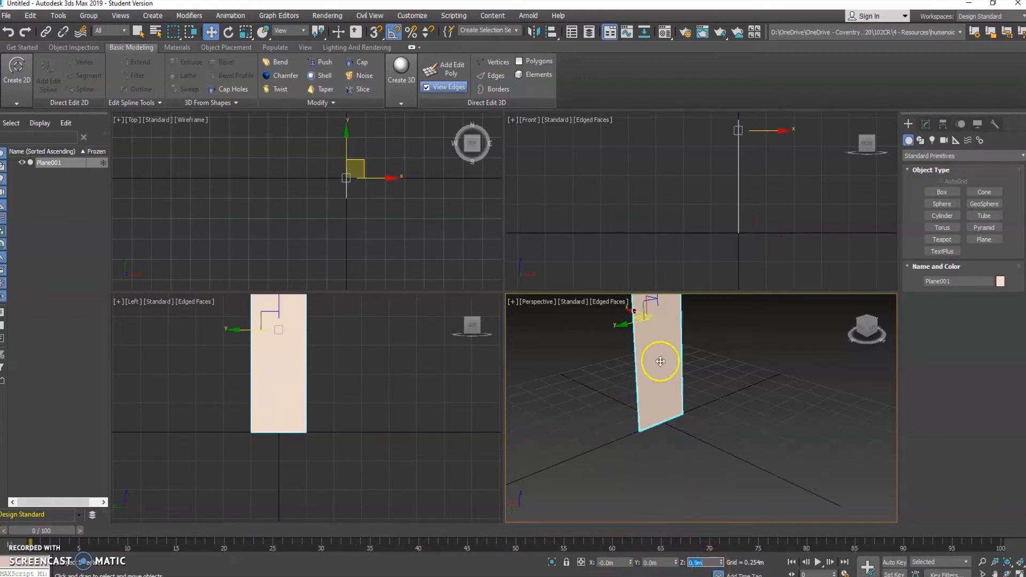
middle_drag(660, 362, 686, 435)
middle_drag(709, 491, 684, 444)
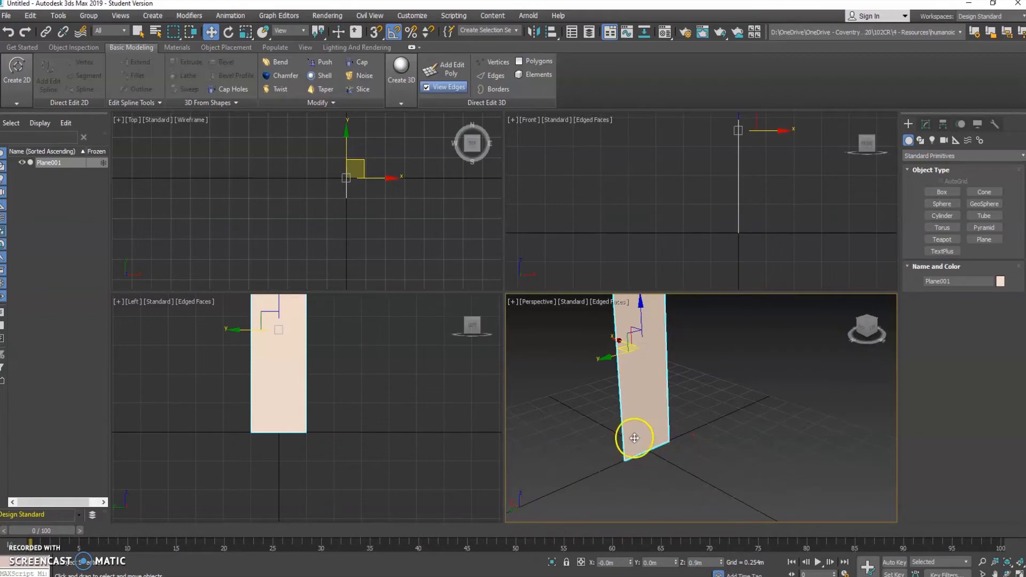
- Clone the upright plane as a single copy, offset to about -0.63 m along the X axis
middle_drag(676, 348, 661, 516)
middle_drag(681, 414, 644, 391)
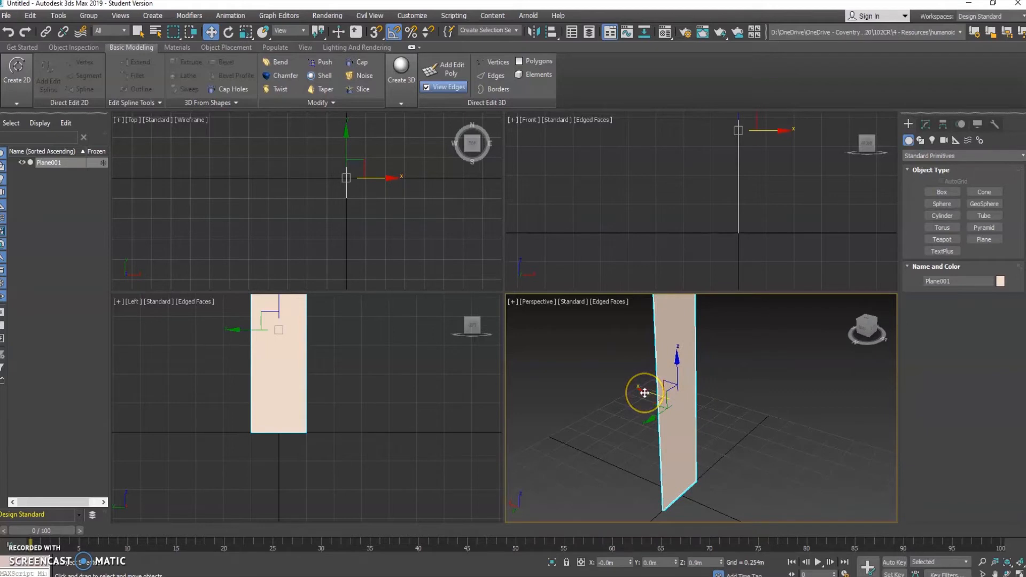
shift+drag(644, 393, 709, 434)
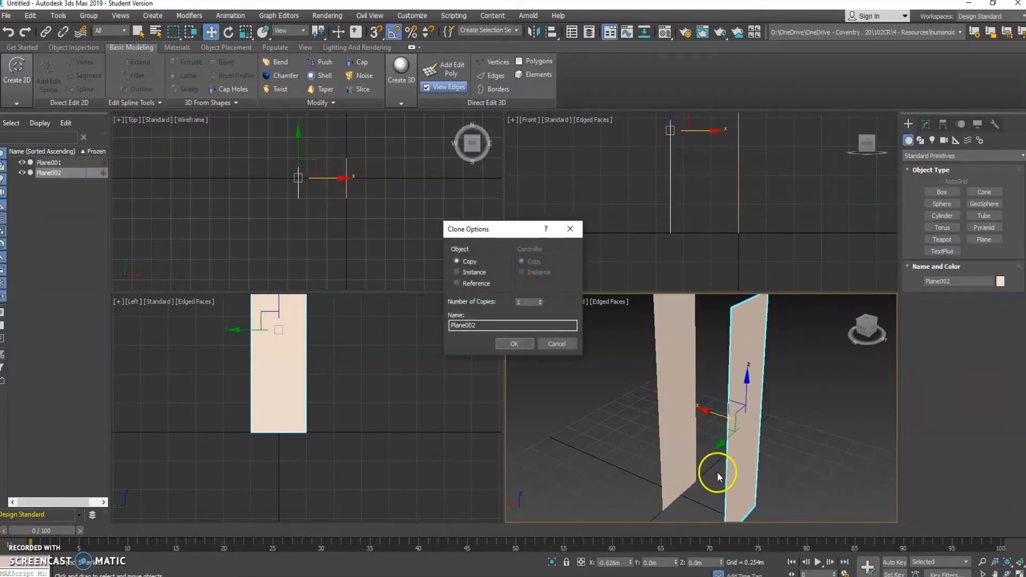
click(493, 327)
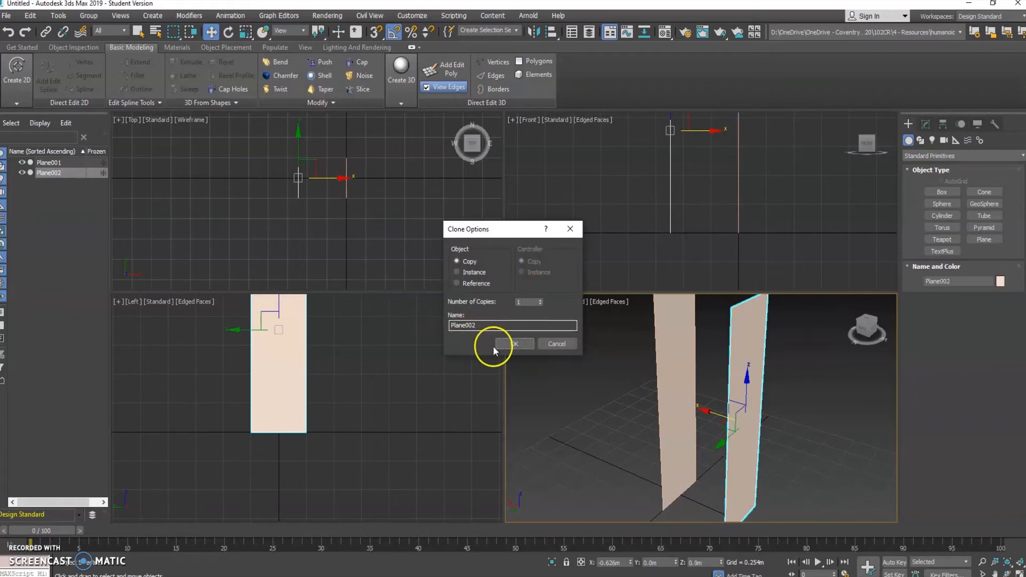
click(513, 345)
- Rotate the cloned plane 90 degrees about the vertical Z axis so it is perpendicular to the original
click(732, 451)
mouse_move(769, 454)
alt+middle_down()
mouse_move(717, 450)
mouse_move(738, 409)
mouse_move(737, 422)
alt+middle_up()
key(e)
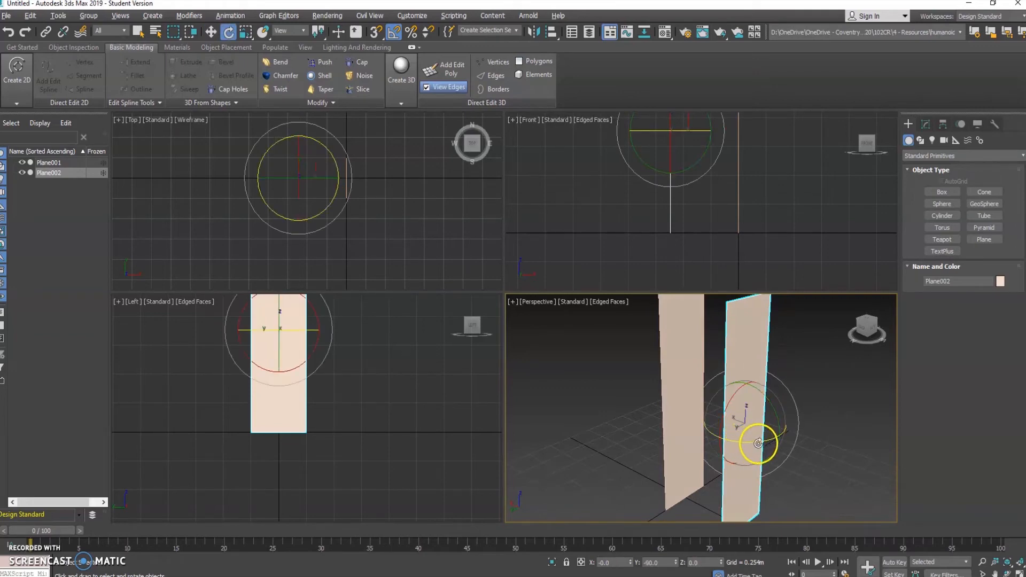
drag(759, 443, 712, 445)
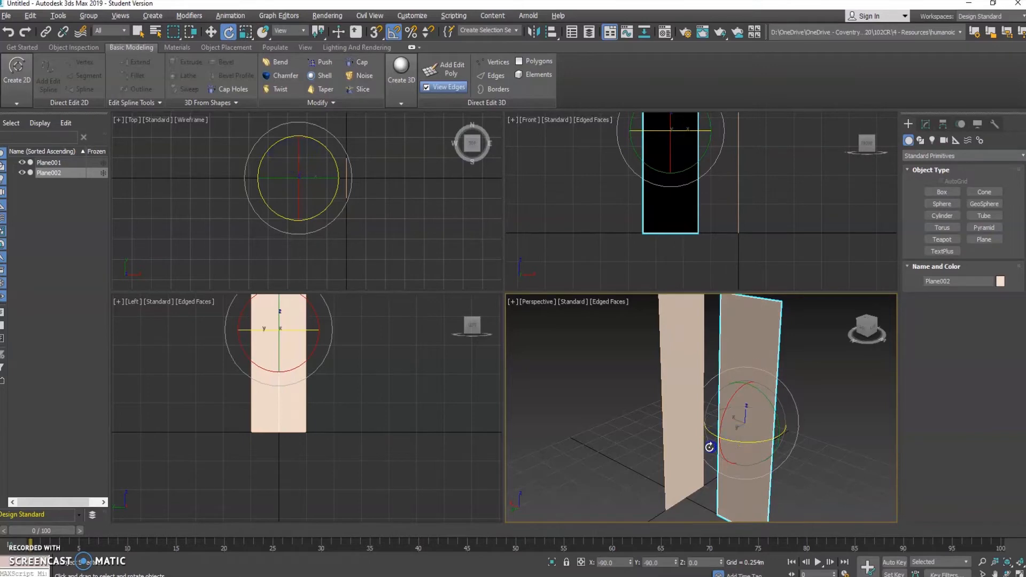
- Move the cloned plane along Y by about -0.257 m and along X to form an L-shaped corner with the original, and deselect it
alt+middle_drag(767, 416, 686, 477)
key(w)
drag(679, 482, 714, 474)
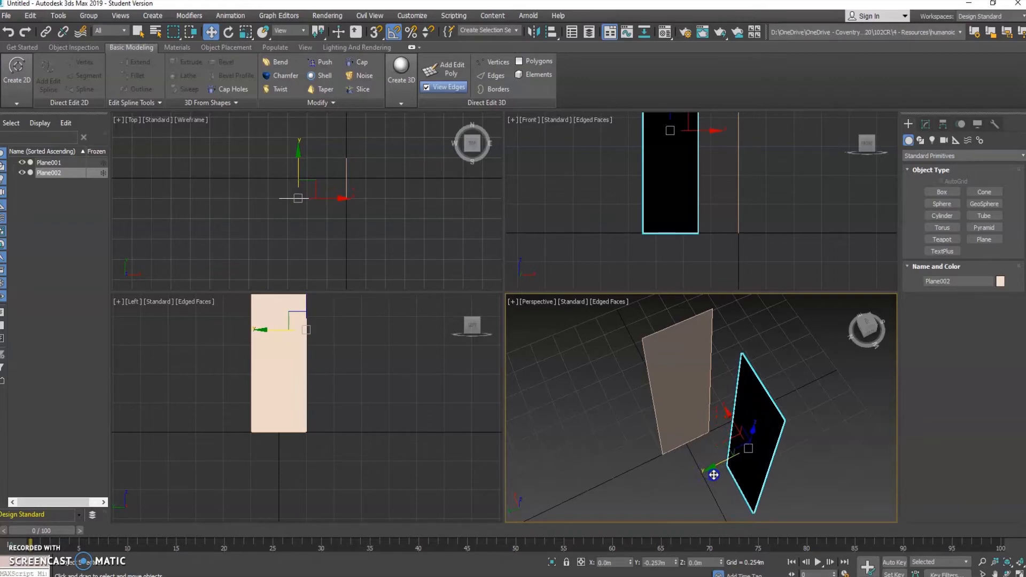
click(728, 415)
drag(728, 415, 702, 377)
click(721, 496)
click(789, 411)
- Maximize the Perspective viewport and frame both reference planes
mouse_move(715, 425)
alt+middle_down()
mouse_move(777, 376)
mouse_move(762, 382)
mouse_move(689, 322)
mouse_move(704, 378)
mouse_move(721, 356)
mouse_move(763, 368)
mouse_move(698, 453)
mouse_move(721, 426)
alt+middle_up()
key(alt+w)
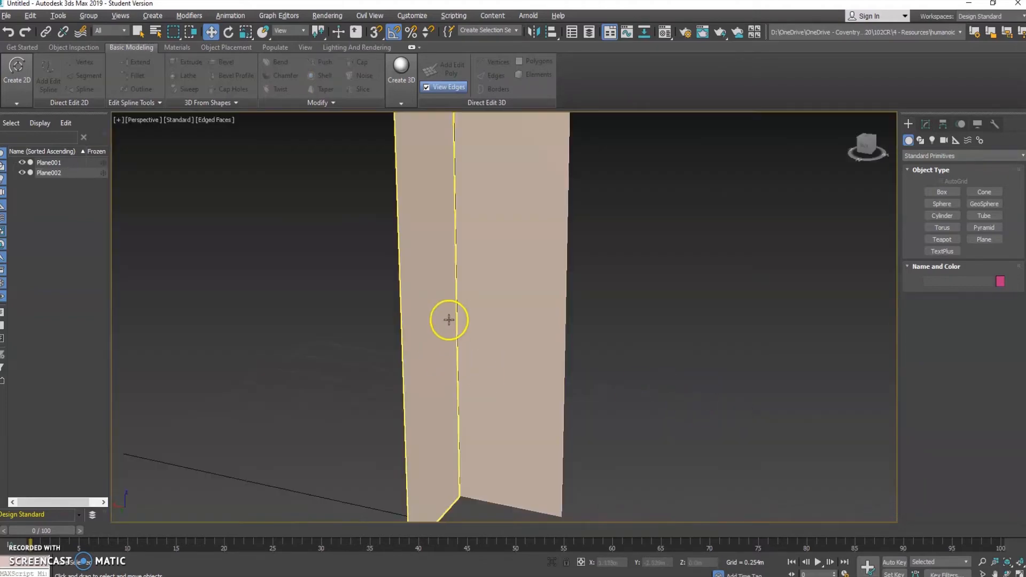
scroll(449, 319, down, 5)
alt+middle_drag(499, 316, 627, 298)
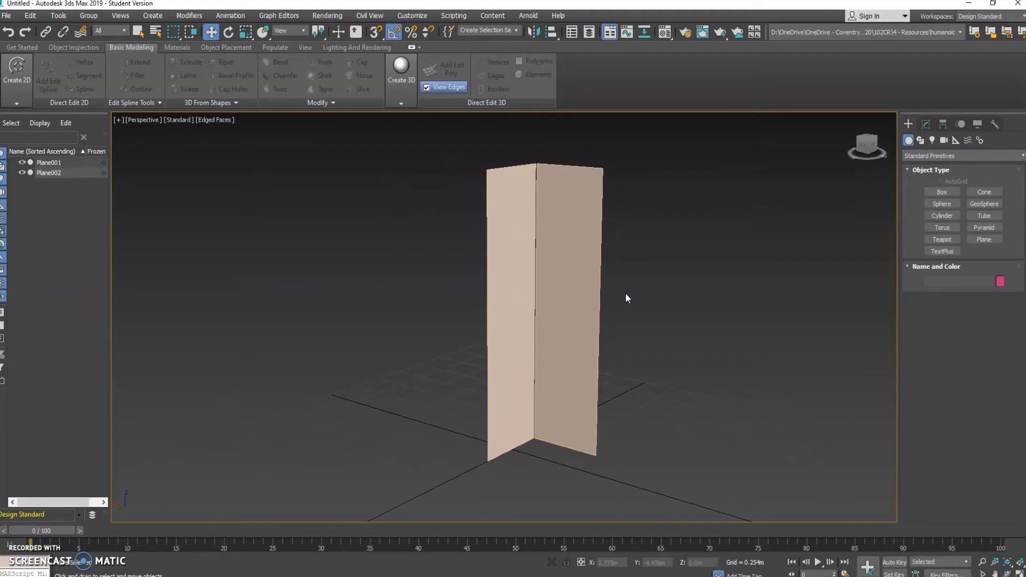
- Open the Material Editor, place it beside the planes and select the third material slot
click(666, 33)
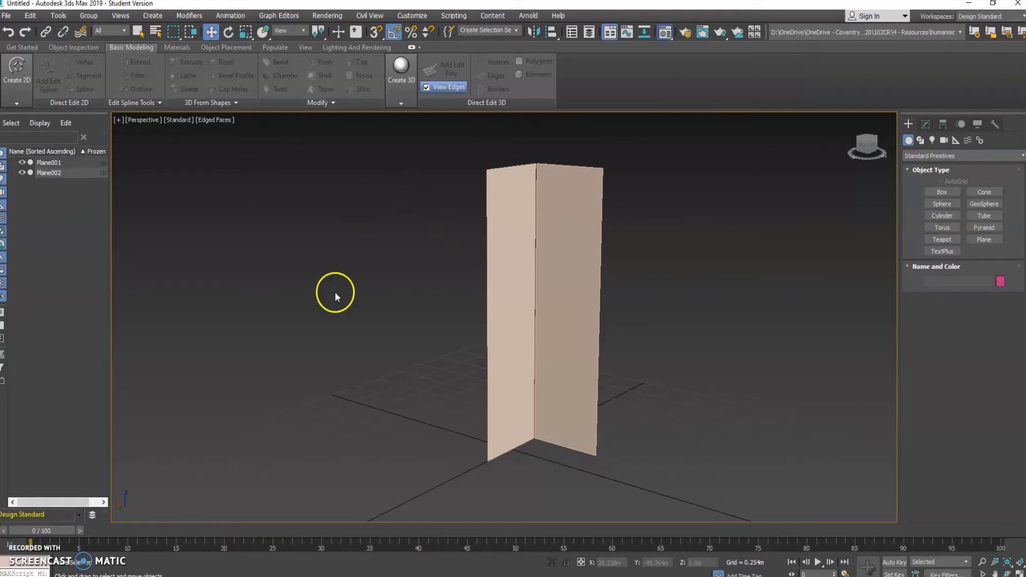
drag(307, 140, 294, 55)
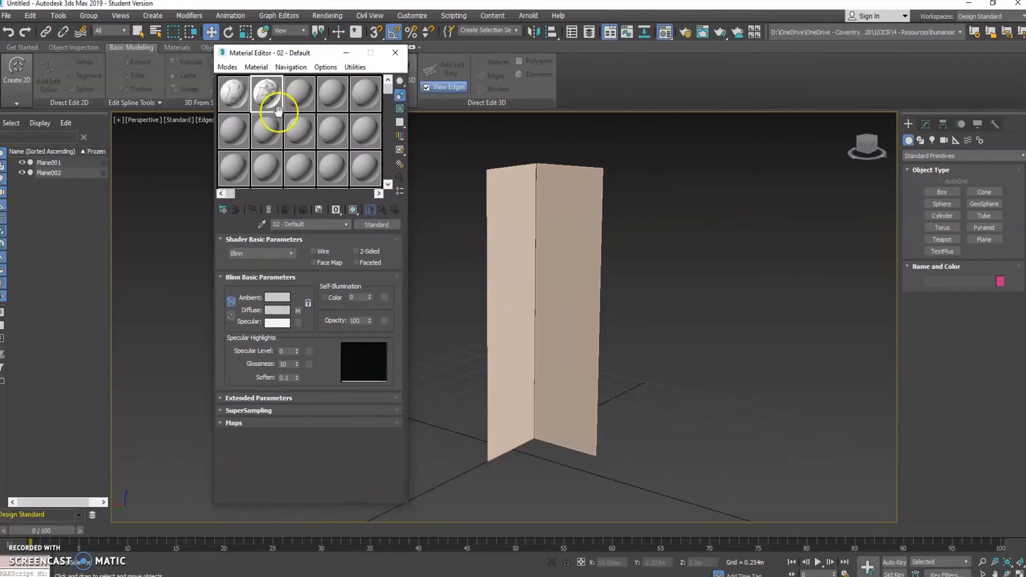
click(299, 99)
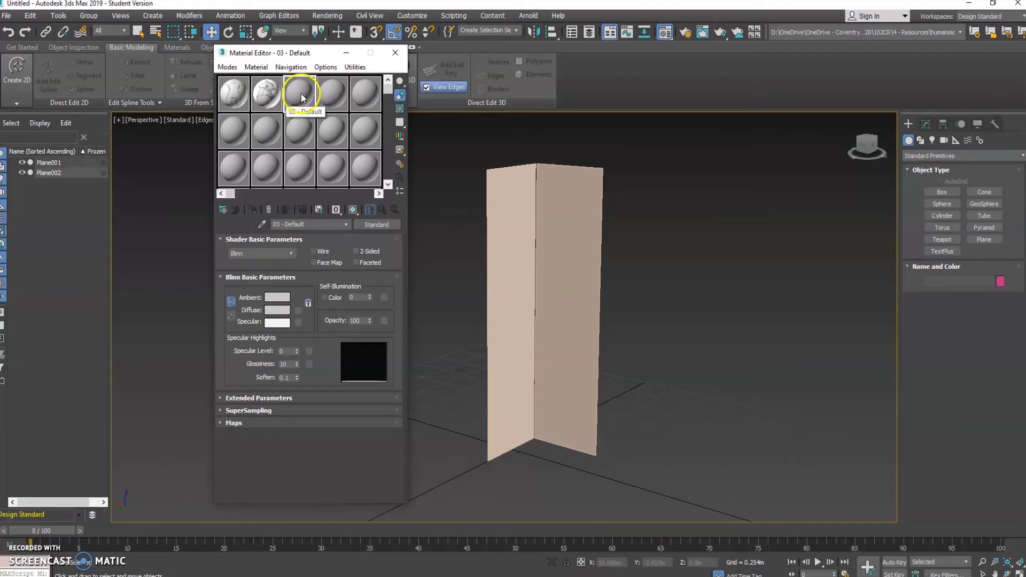
drag(320, 53, 303, 54)
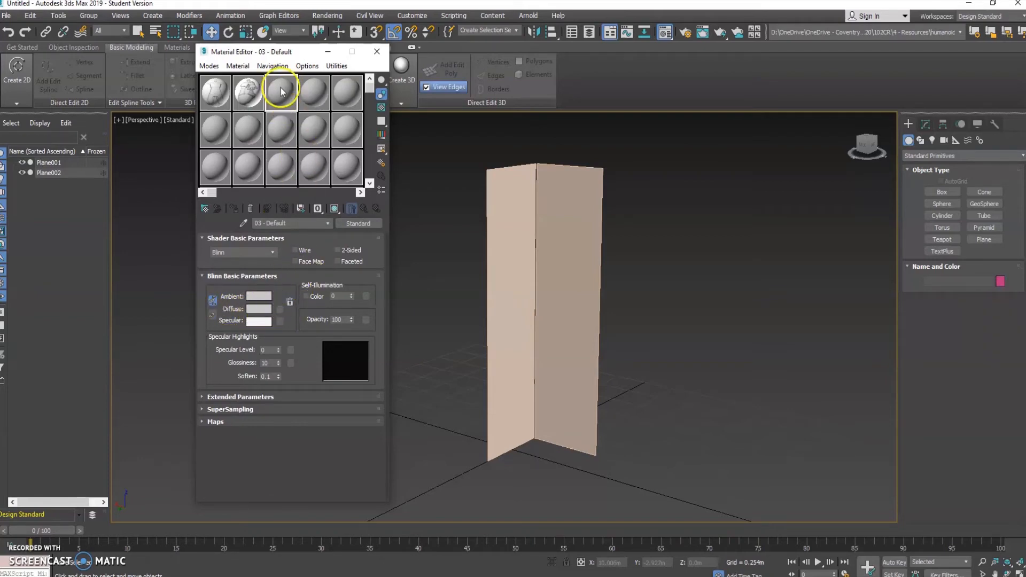
- Try out yellow, purple and white as the third material's diffuse colour, and close the colour selector without accepting
click(257, 310)
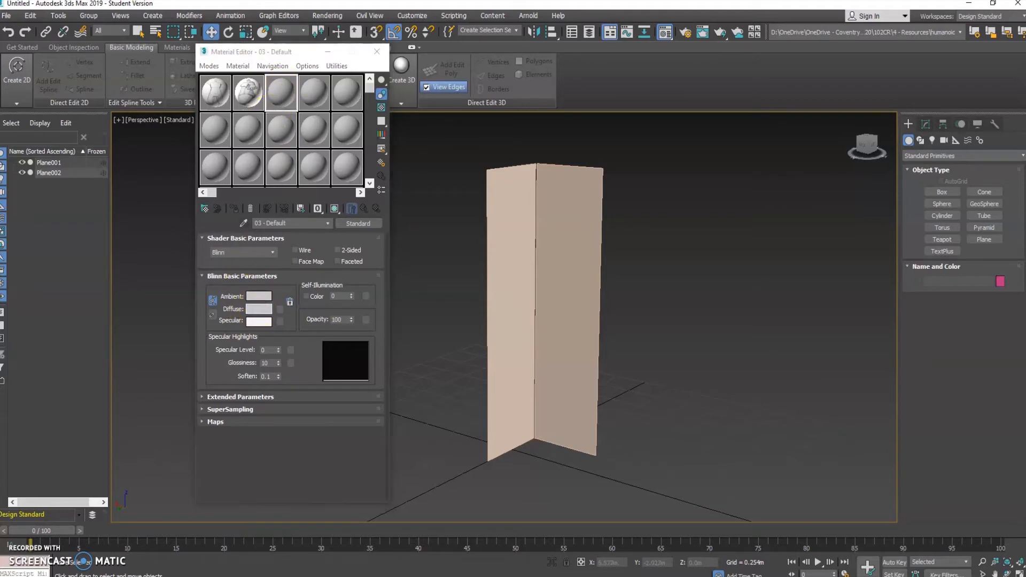
drag(403, 252, 492, 211)
mouse_move(480, 274)
mouse_down()
mouse_move(474, 264)
mouse_move(508, 256)
mouse_move(459, 283)
mouse_move(433, 271)
mouse_move(447, 251)
mouse_up()
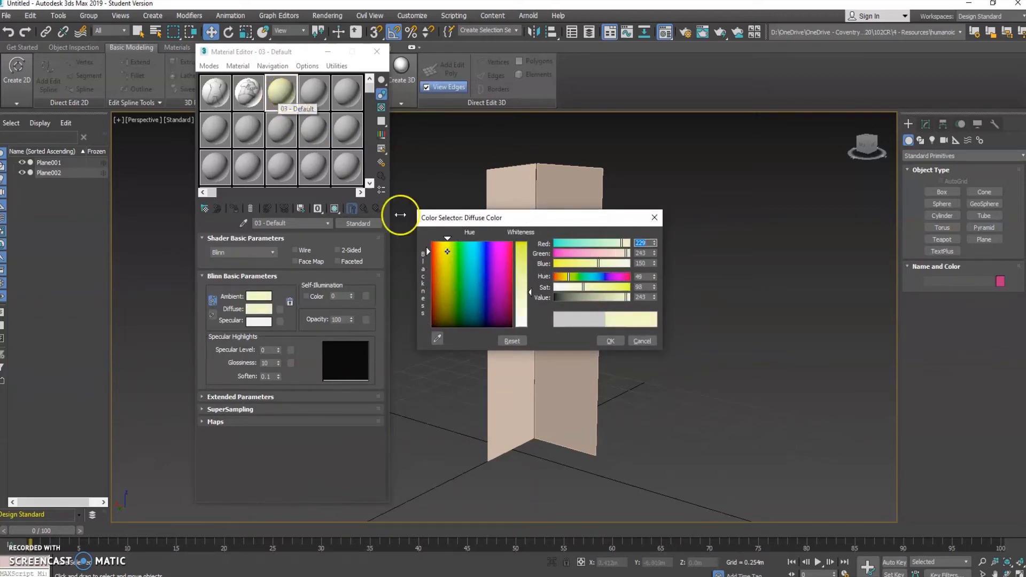
drag(575, 298, 621, 278)
click(613, 288)
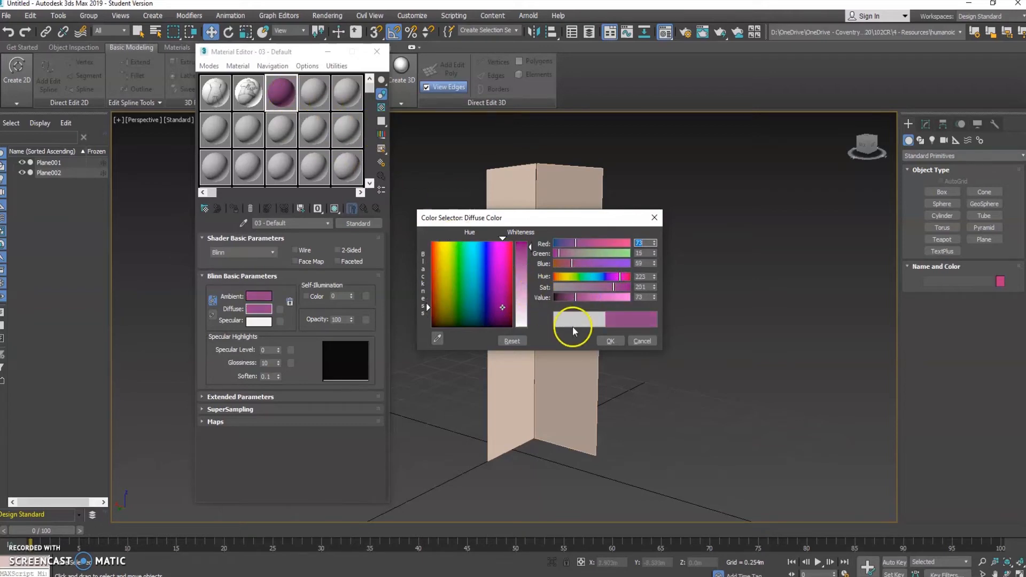
drag(522, 303, 526, 327)
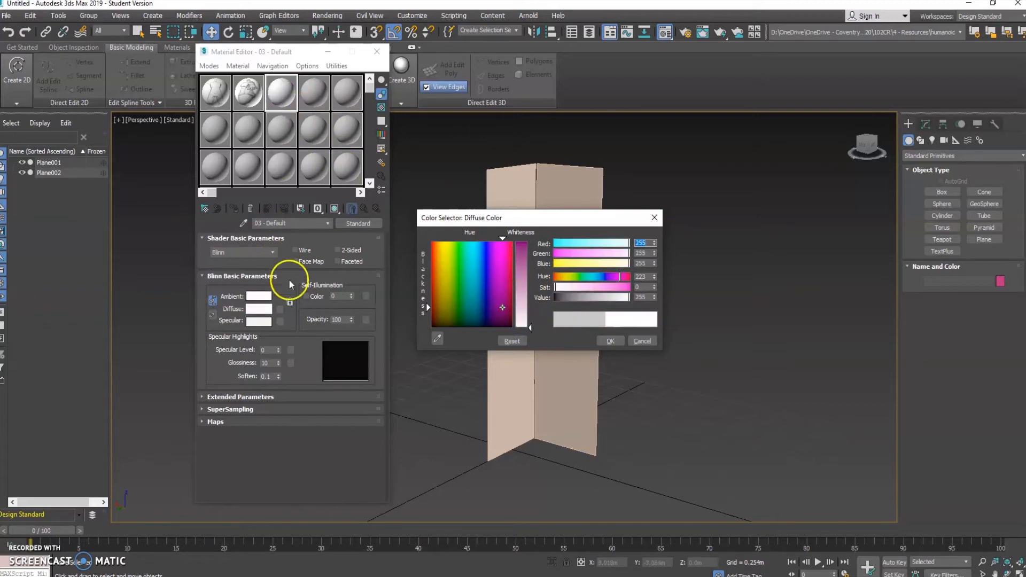
click(654, 217)
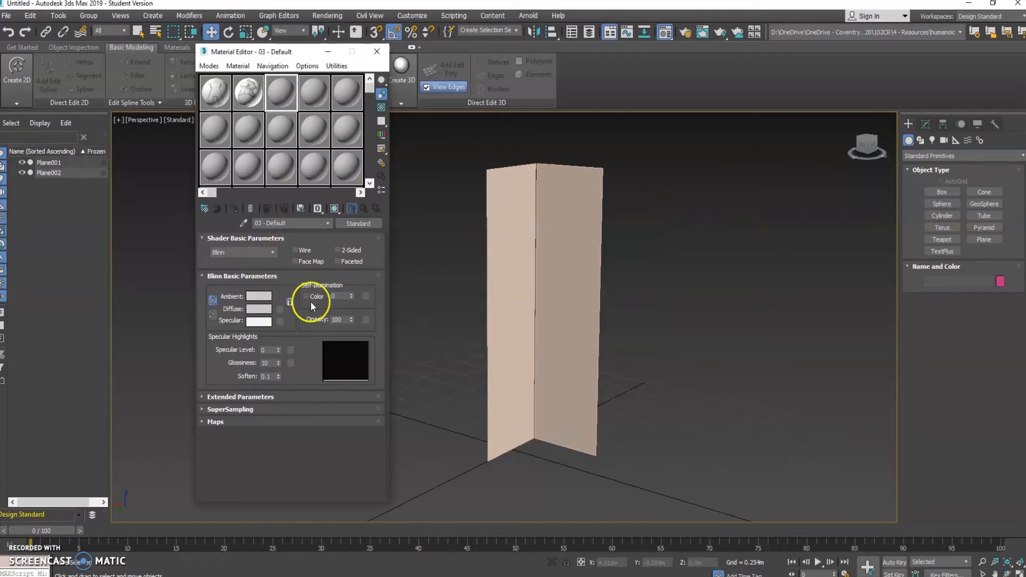
- Assign a Bitmap map to the third material's diffuse colour, using the front PNG image from the Desktop
click(279, 309)
drag(428, 149, 505, 100)
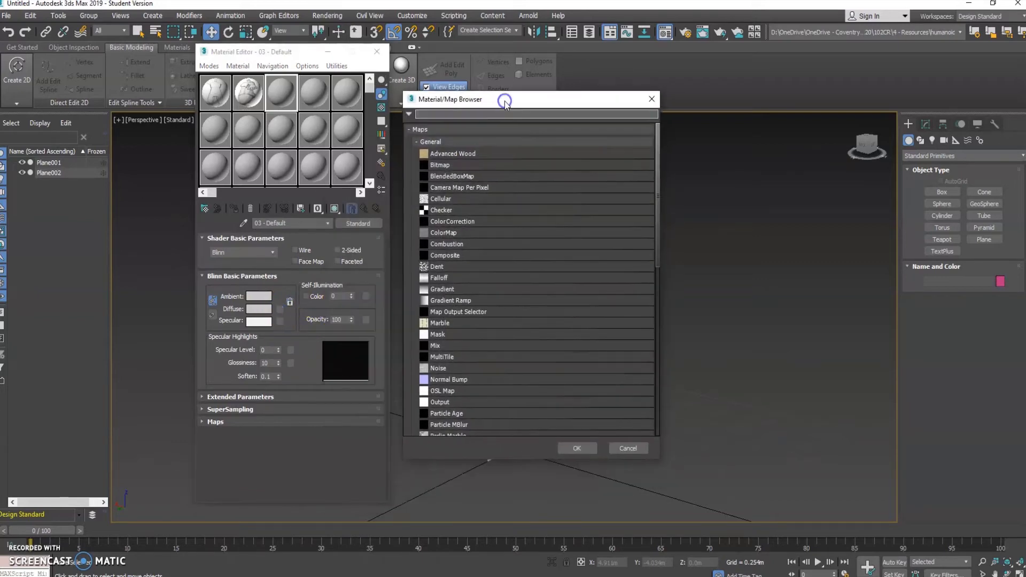
click(454, 164)
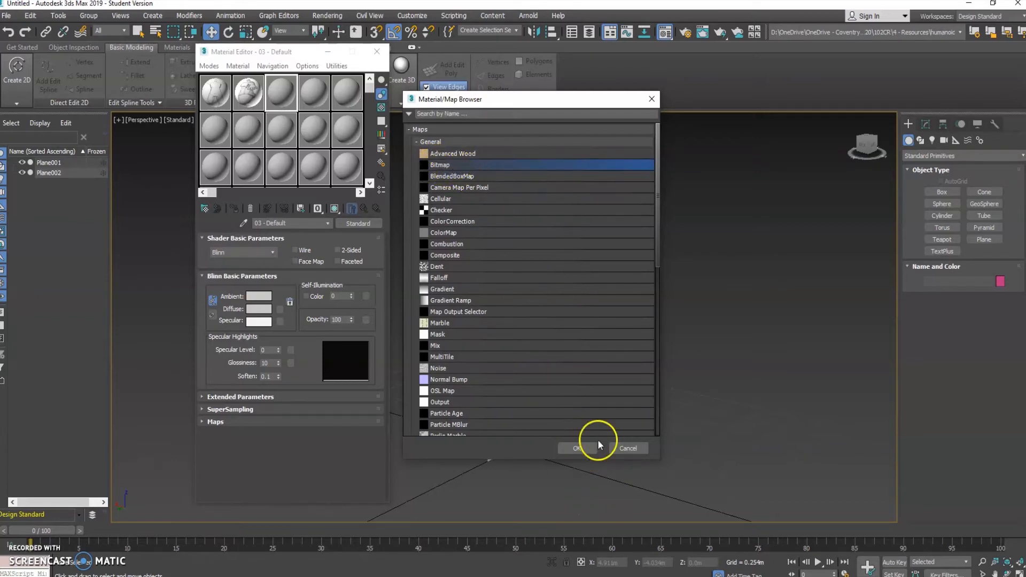
click(581, 444)
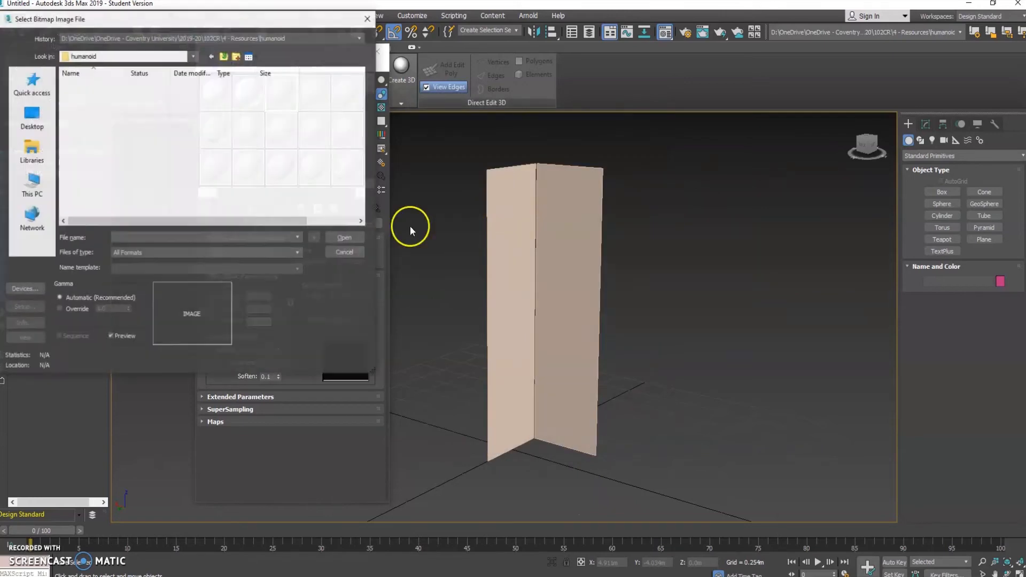
drag(238, 26, 498, 75)
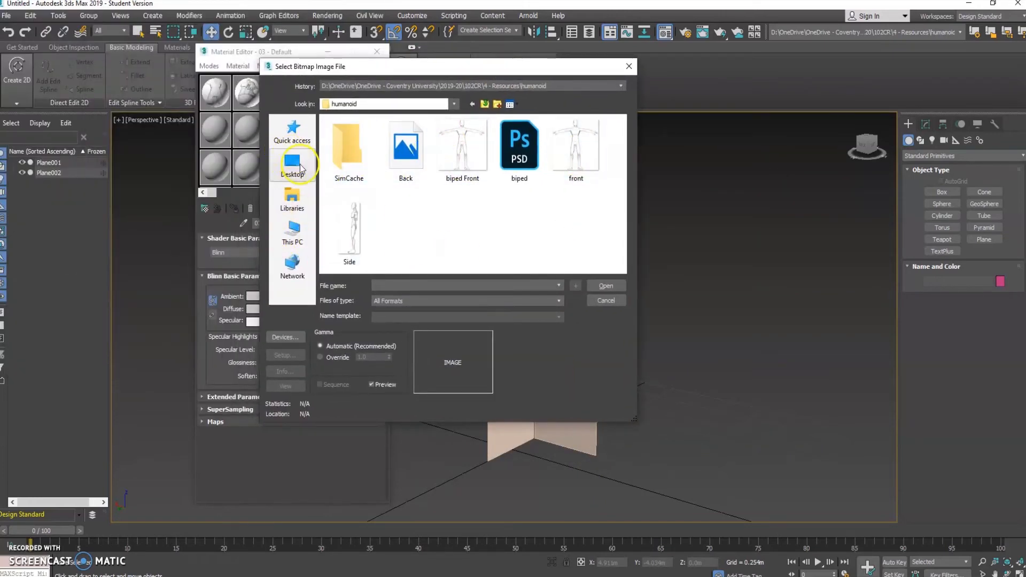
click(292, 166)
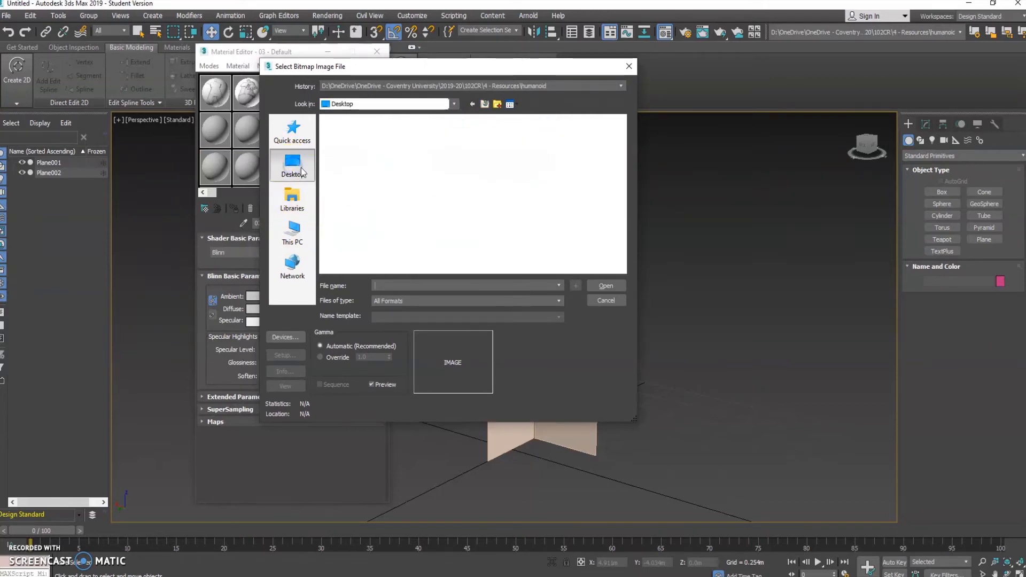
drag(616, 190, 617, 237)
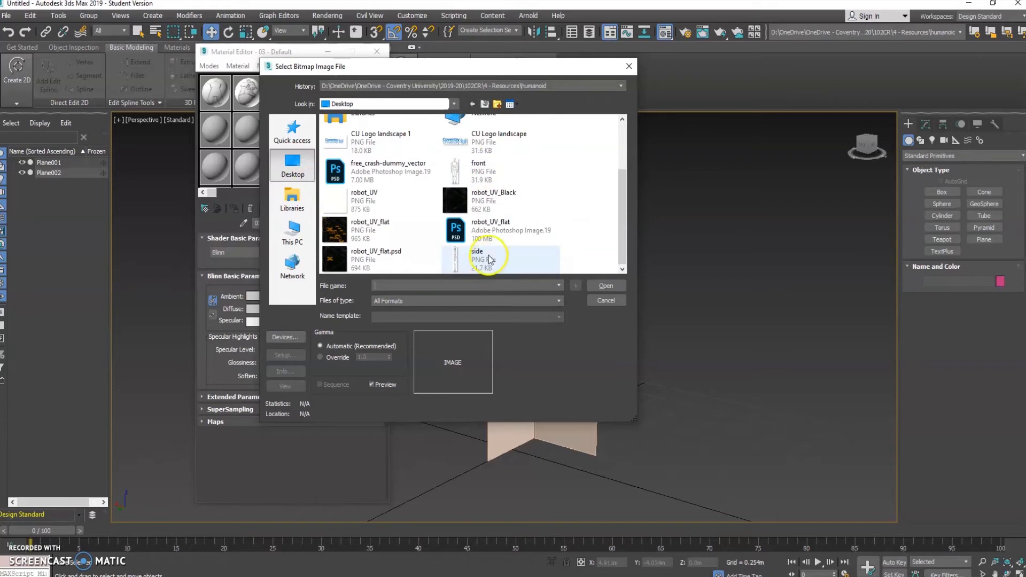
click(484, 171)
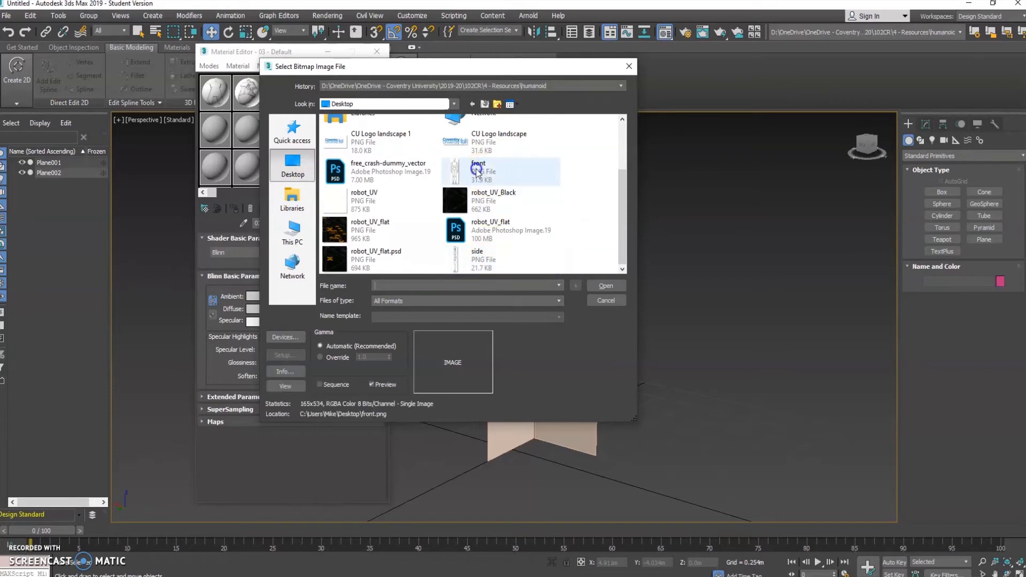
click(601, 285)
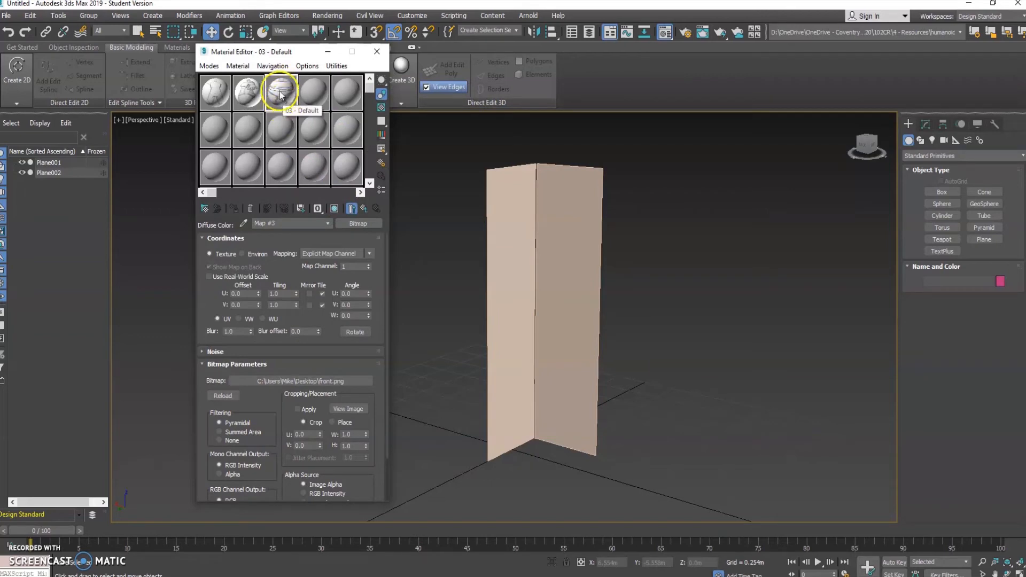
- Assign a Bitmap map to the fourth material's diffuse colour, using the side PNG image from the Desktop
click(314, 92)
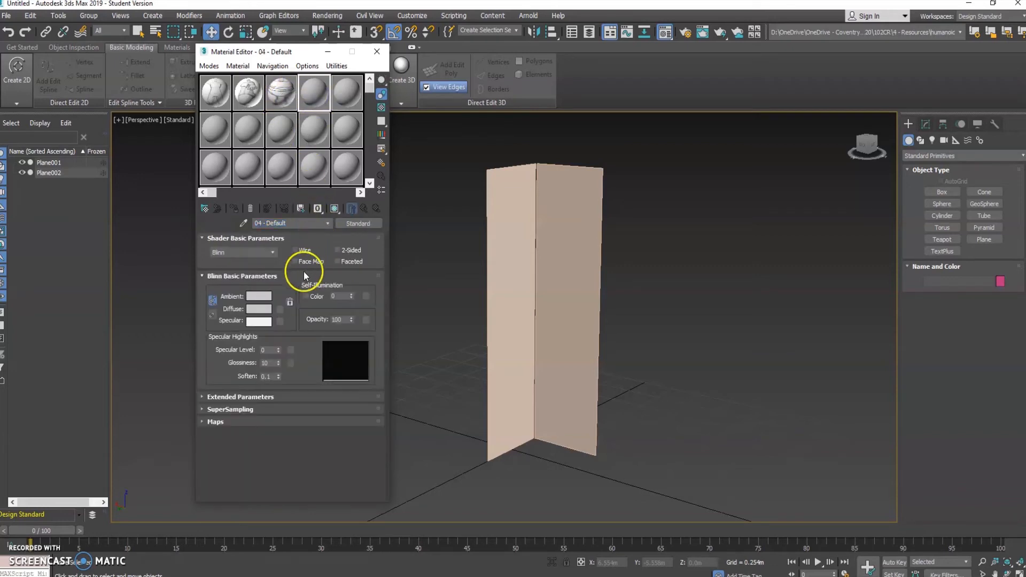
click(279, 309)
click(462, 166)
double_click(463, 165)
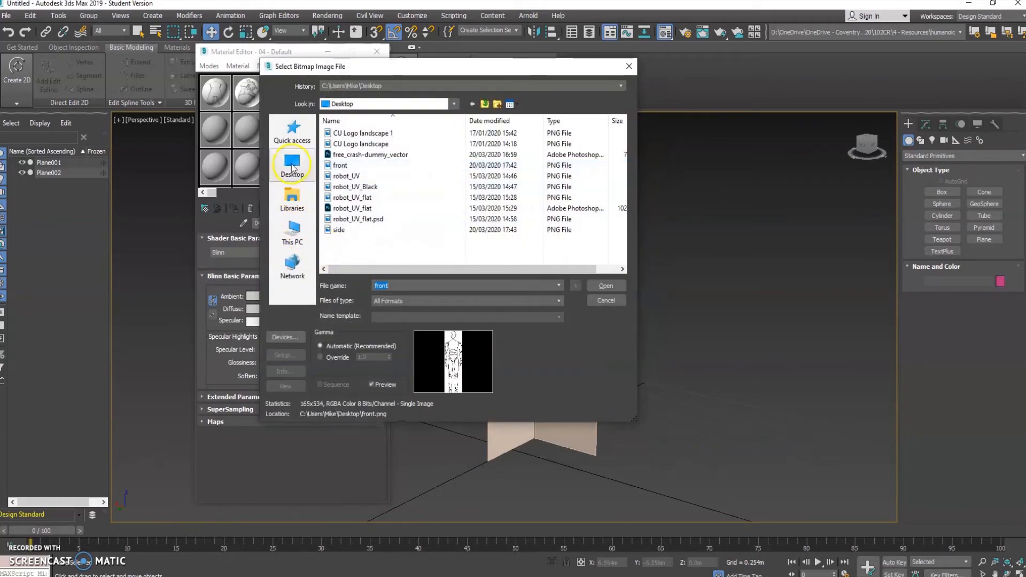
click(350, 231)
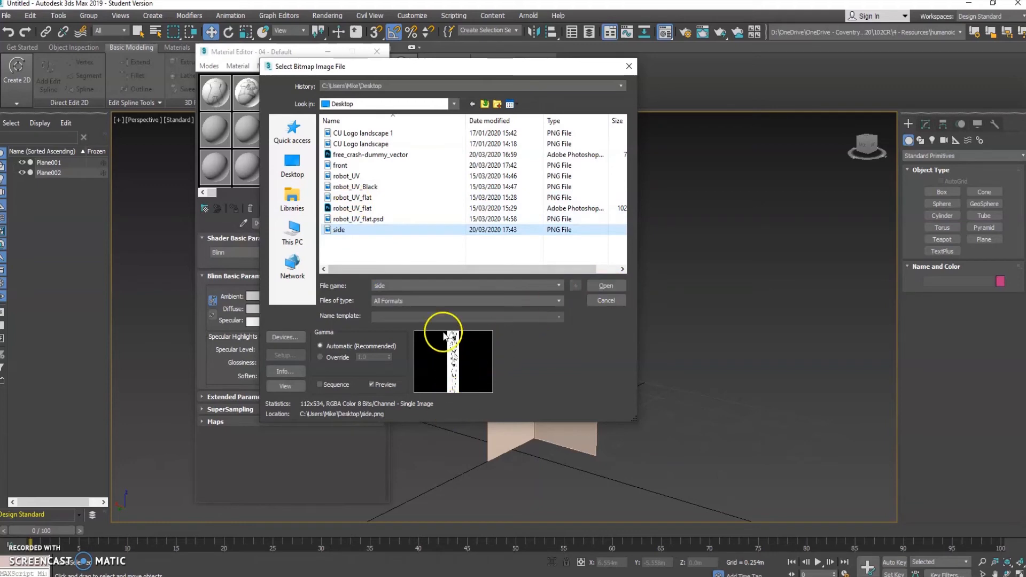
click(604, 286)
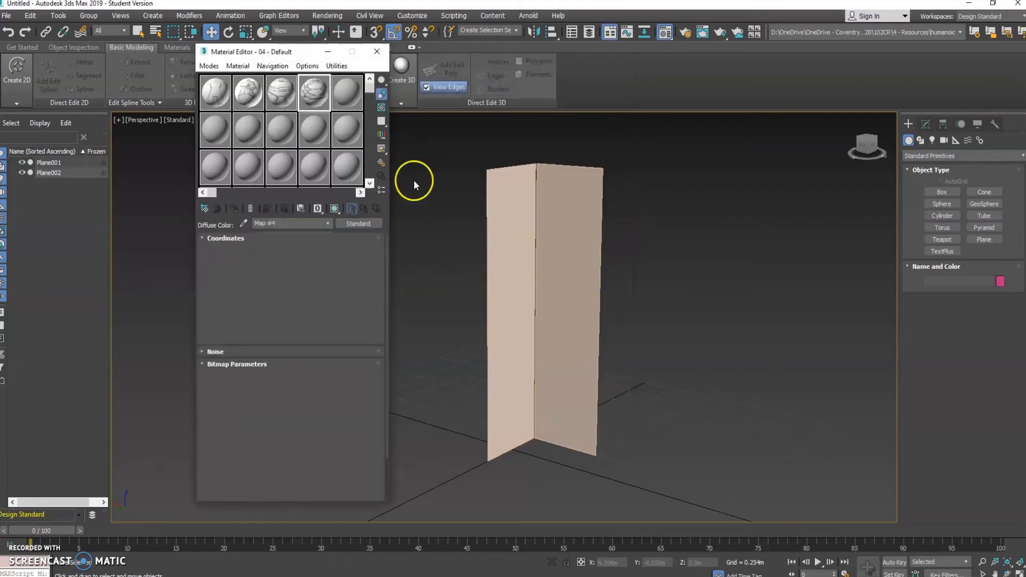
- Apply the third material with the front image to Plane002 and the fourth material with the side image to Plane001
click(281, 93)
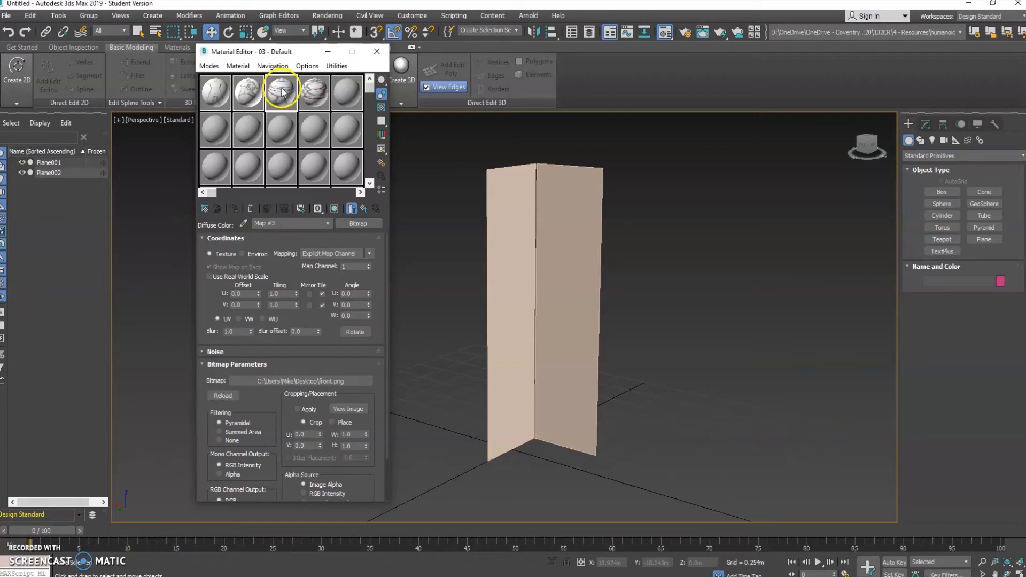
click(280, 91)
drag(570, 230, 569, 228)
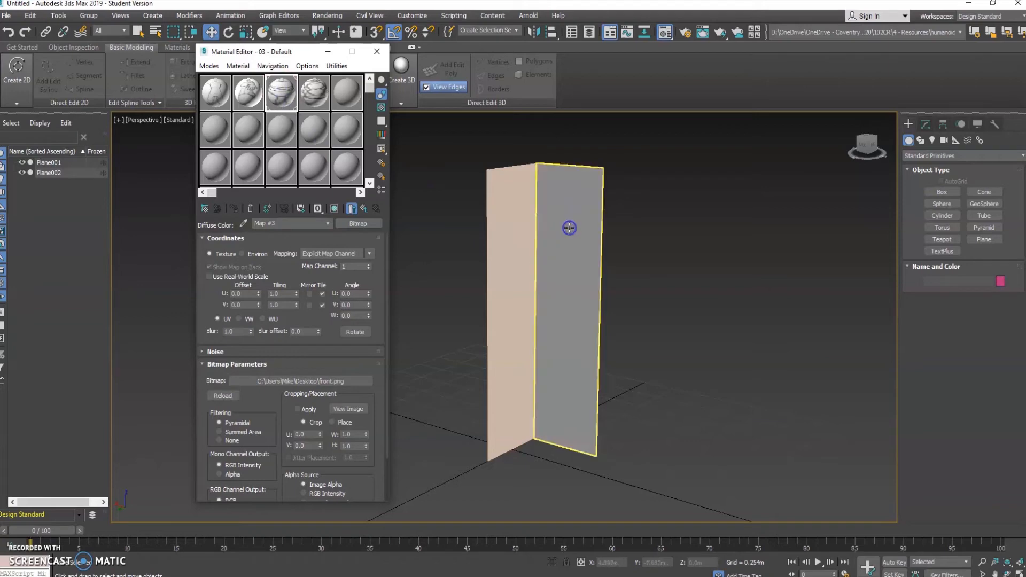
click(313, 97)
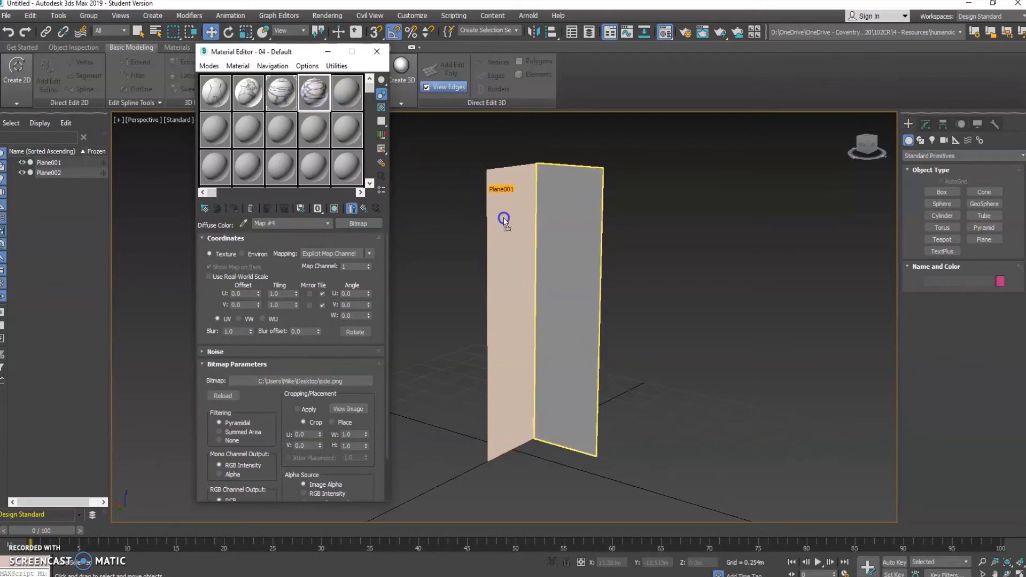
drag(502, 216, 505, 226)
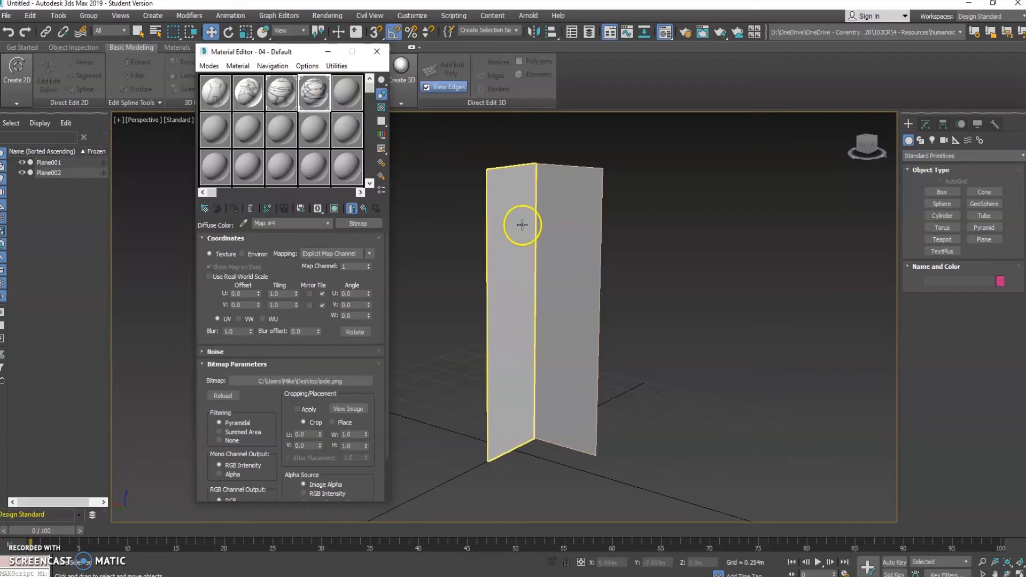
click(559, 279)
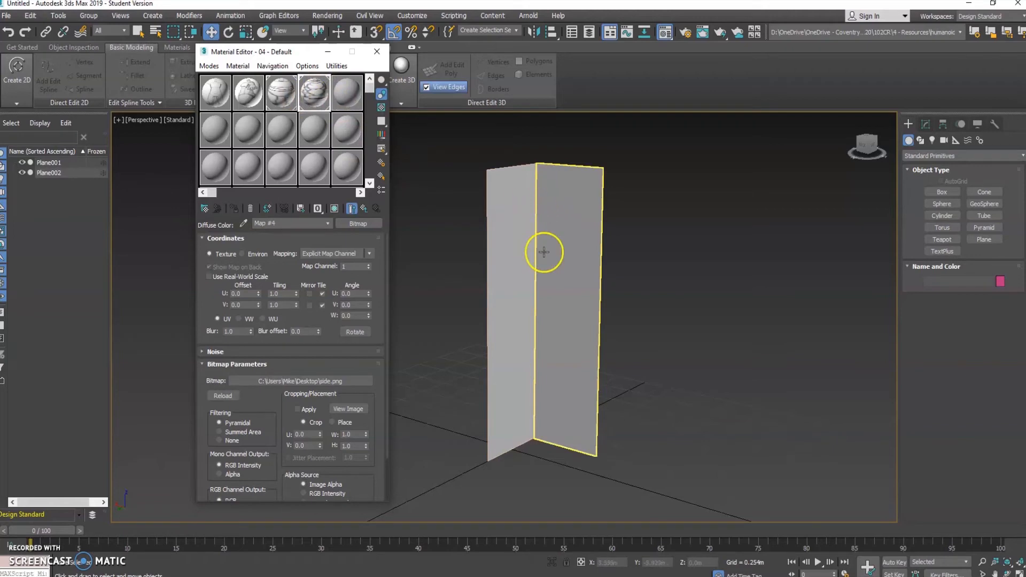
click(538, 268)
click(570, 258)
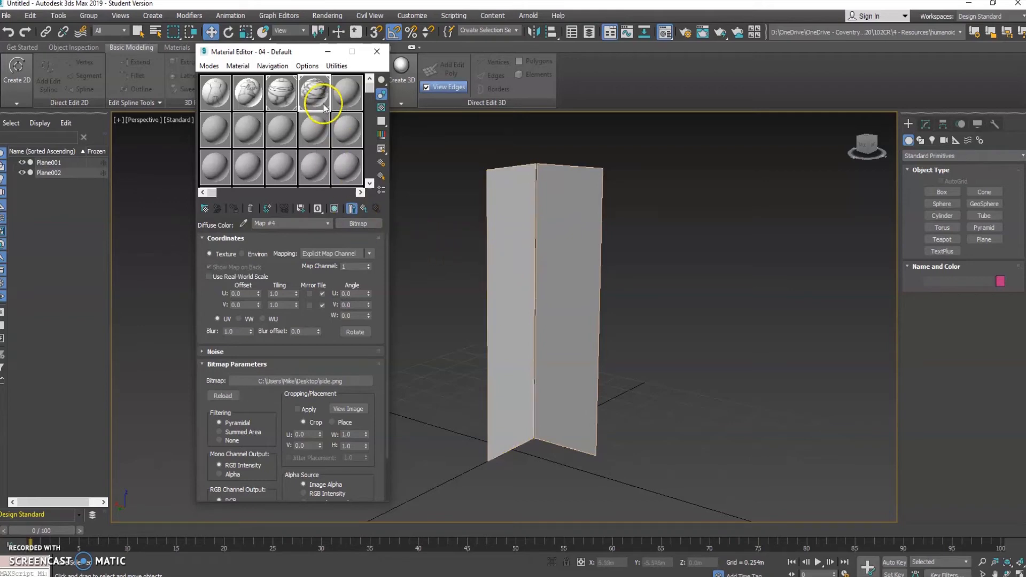
- Show the shaded front and side textures of the third and fourth materials in the viewport
click(283, 97)
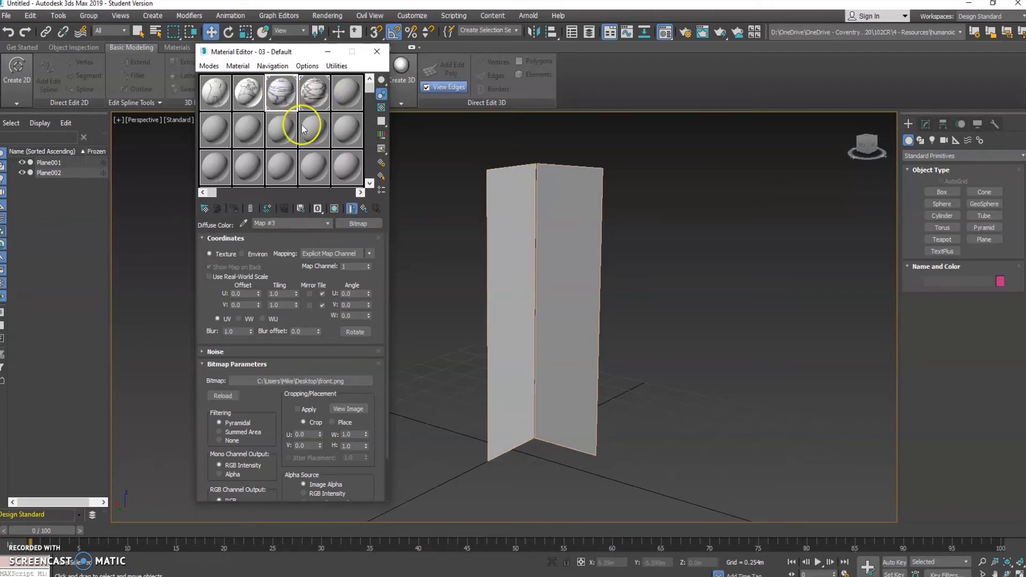
click(335, 209)
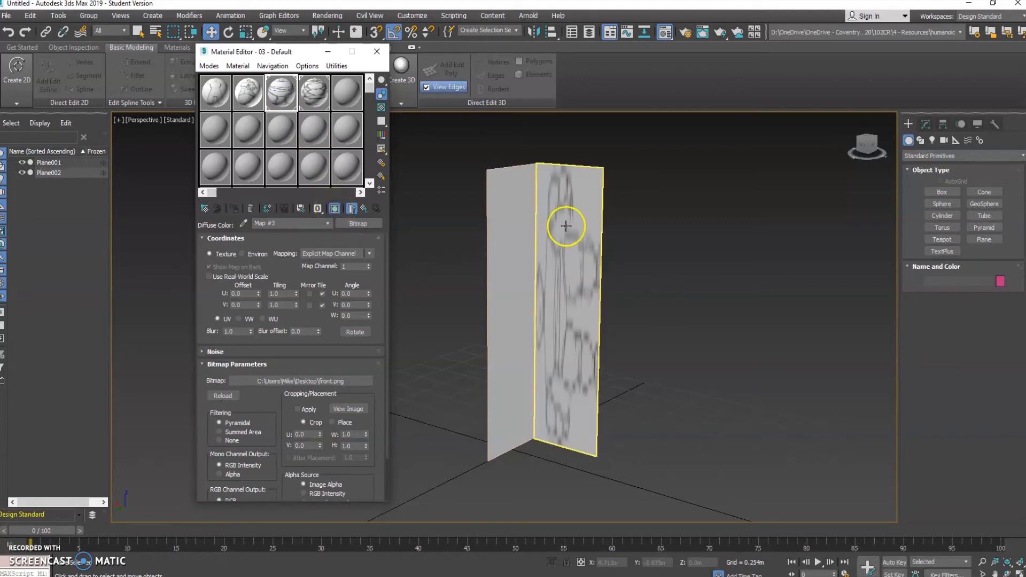
click(313, 93)
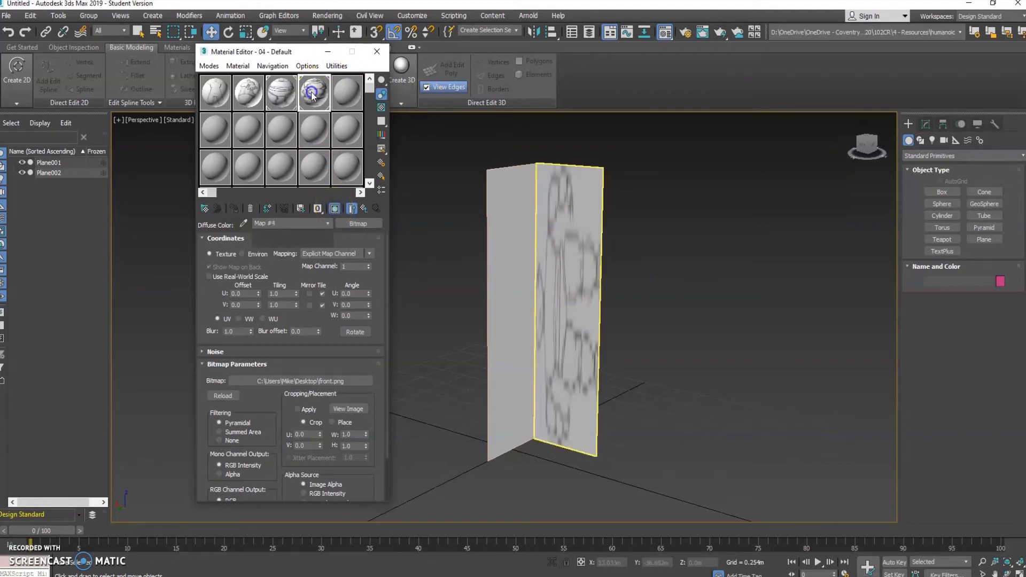
click(333, 209)
- Examine how the front and side drawings are oriented on the two planes from several angles and distances
scroll(548, 297, up, 5)
scroll(547, 298, down, 6)
scroll(541, 294, up, 5)
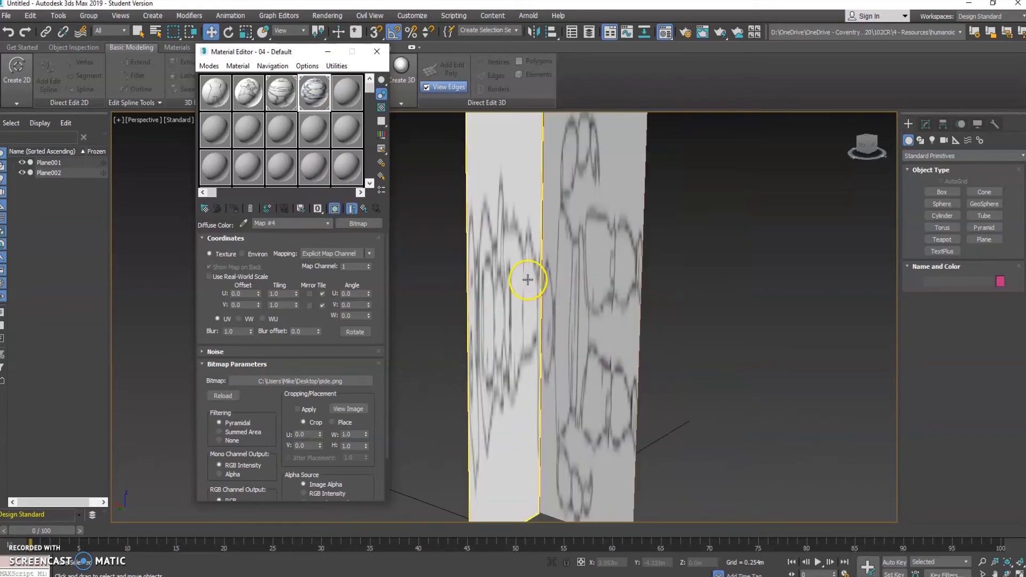
middle_drag(557, 277, 560, 288)
click(586, 307)
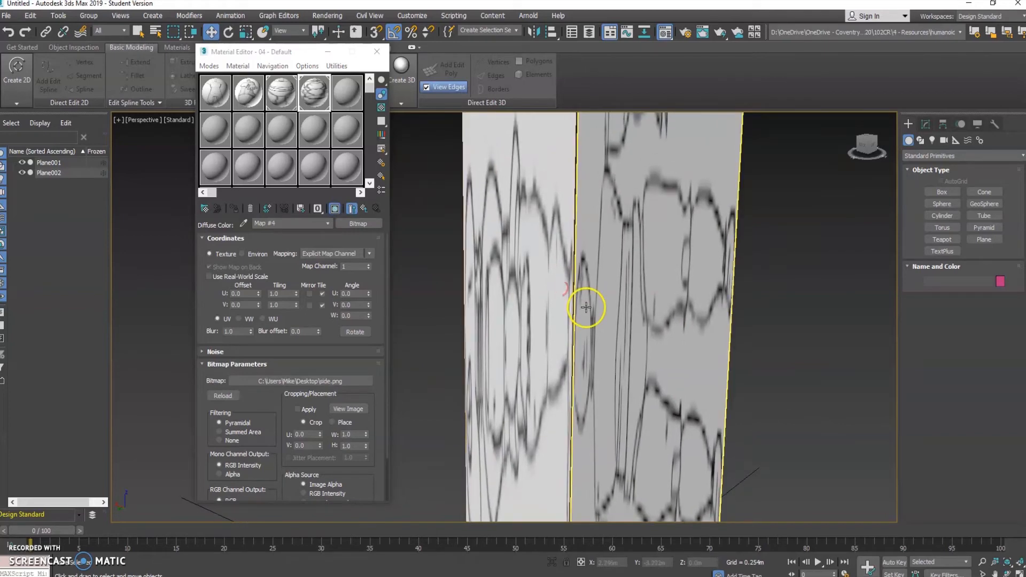
alt+middle_drag(583, 323, 611, 293)
click(584, 315)
scroll(587, 319, down, 4)
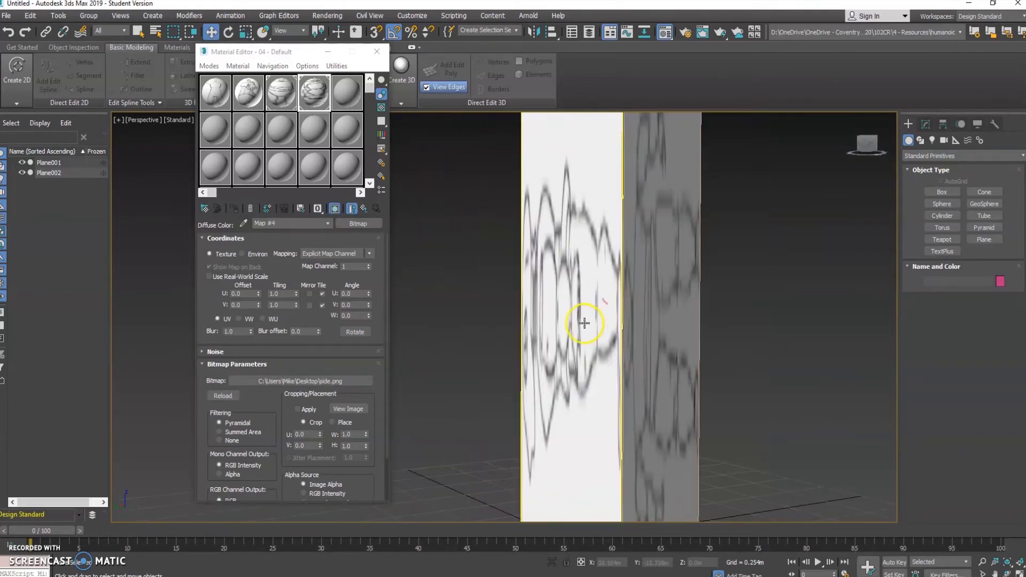
scroll(588, 320, up, 5)
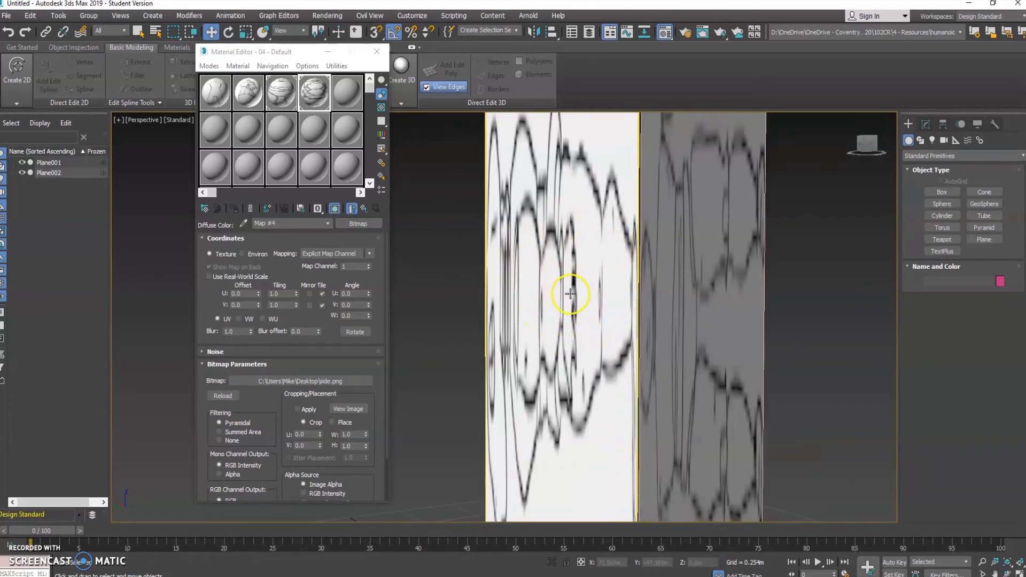
scroll(561, 253, down, 5)
mouse_move(572, 229)
middle_down()
mouse_move(550, 277)
mouse_move(582, 279)
mouse_move(508, 300)
mouse_move(576, 247)
middle_up()
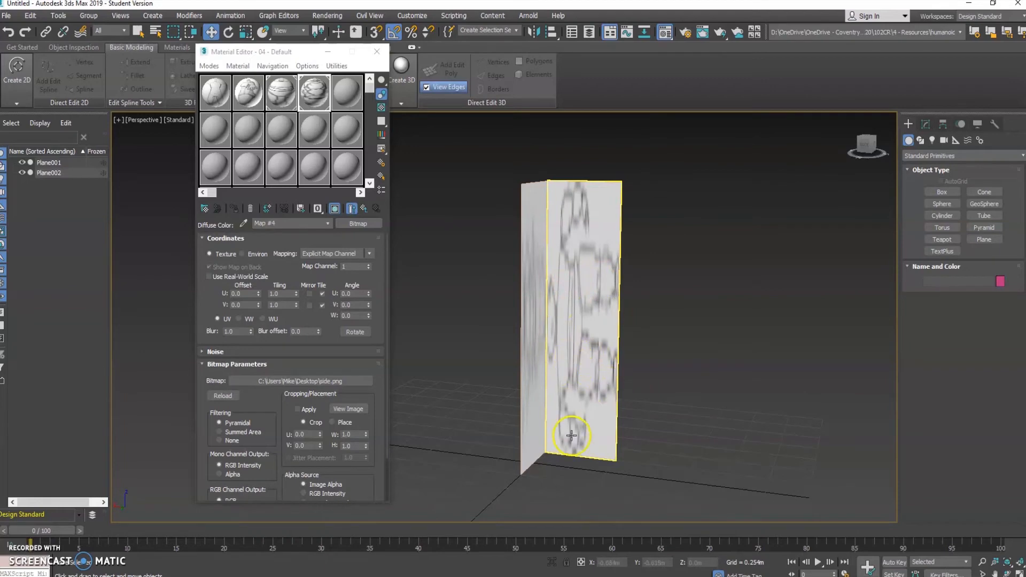
- Rename the third material's map as front and the fourth material's map as side, and reselect the third material
click(574, 266)
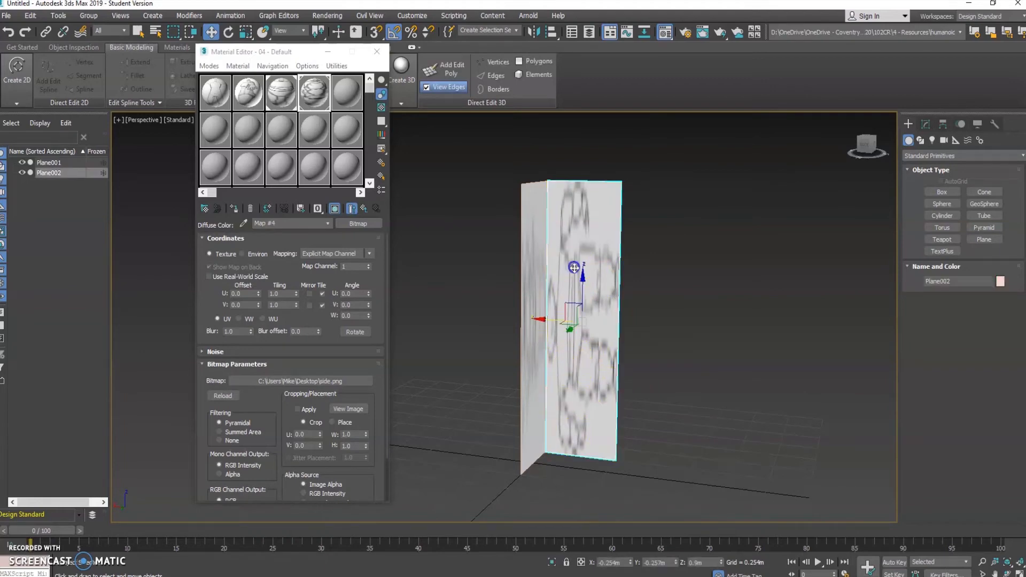
click(283, 96)
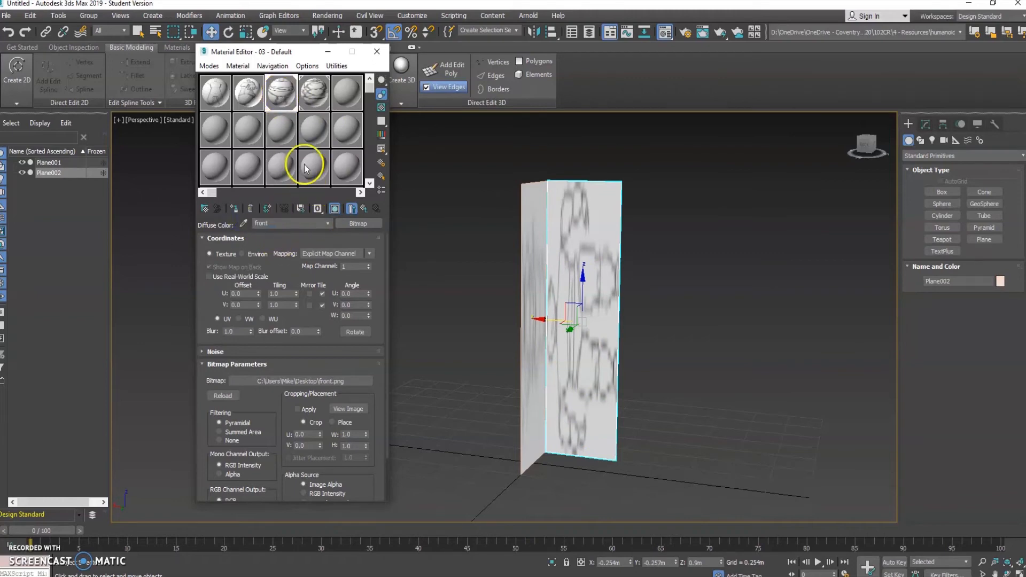
click(308, 93)
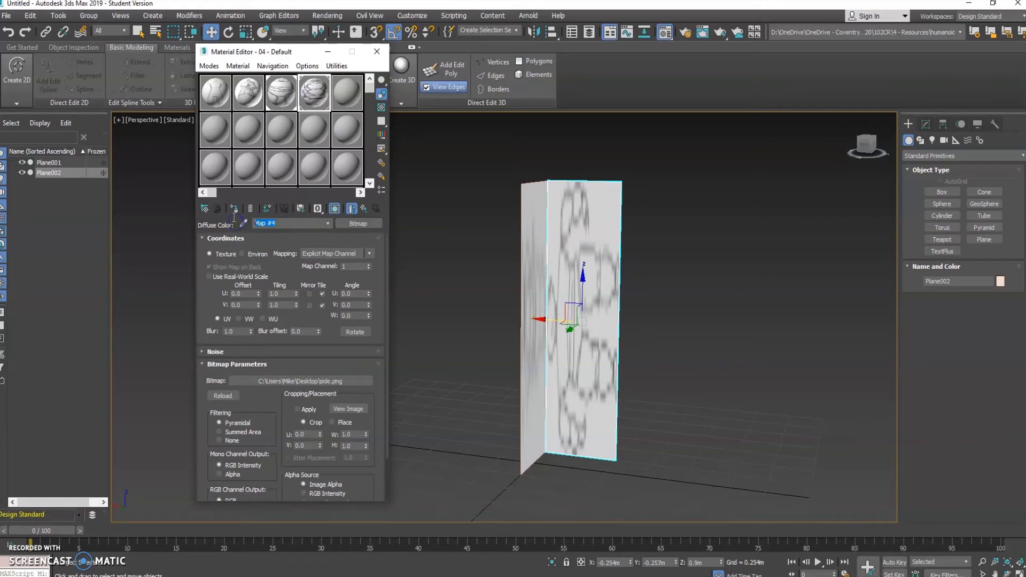
click(285, 99)
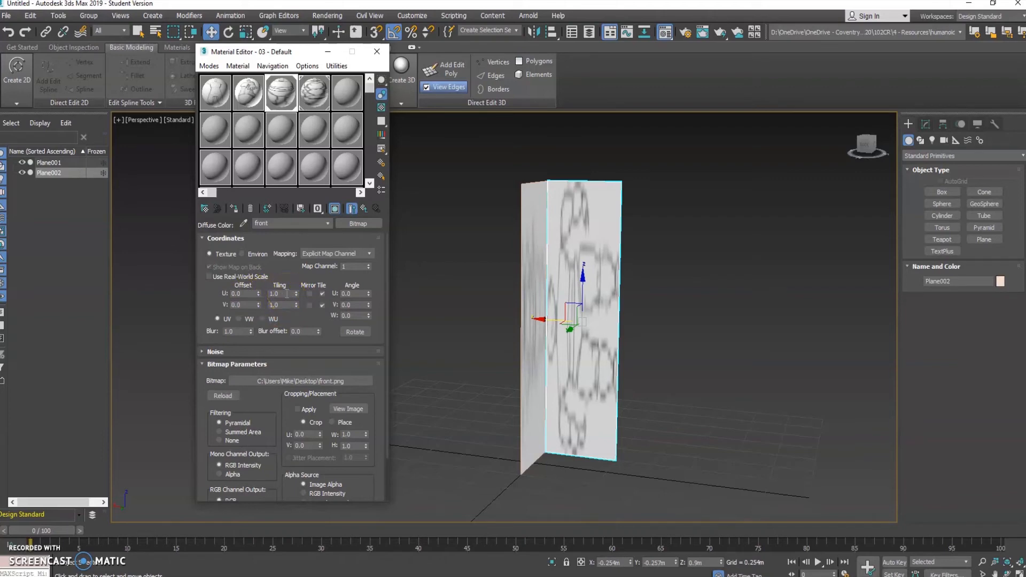
- Try a U angle of 90 on the front map and reset it to 0
click(357, 294)
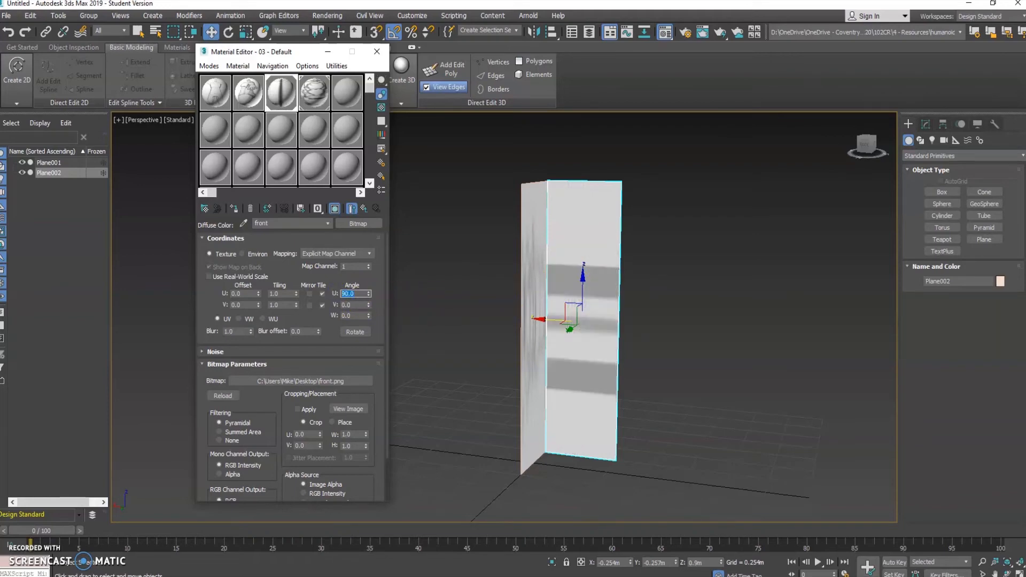
text(90)
key(Return)
text(0)
key(Return)
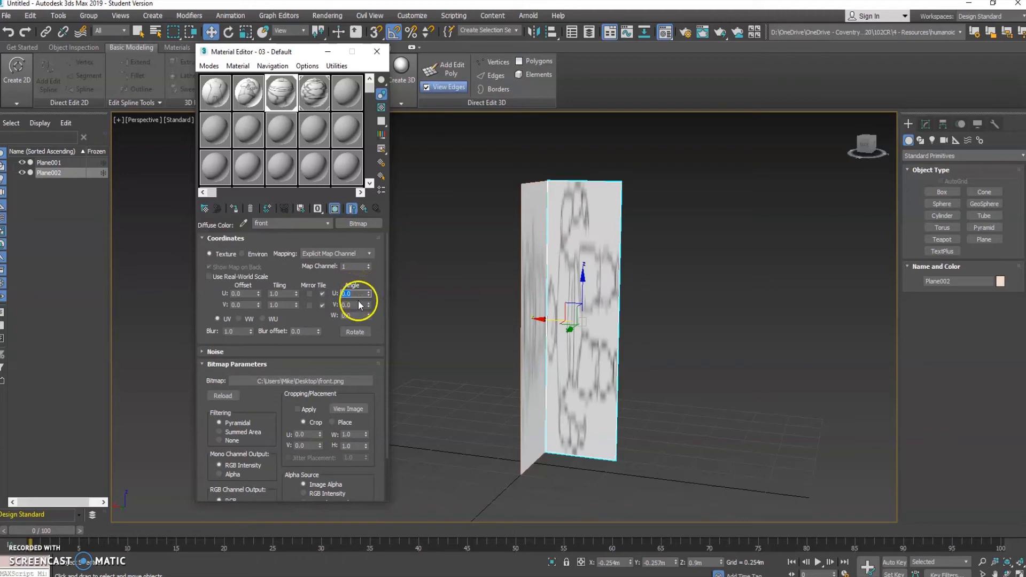
- Try V angles of 90 and -90 on the front map and reset the V angle to 0
click(335, 304)
text(9)
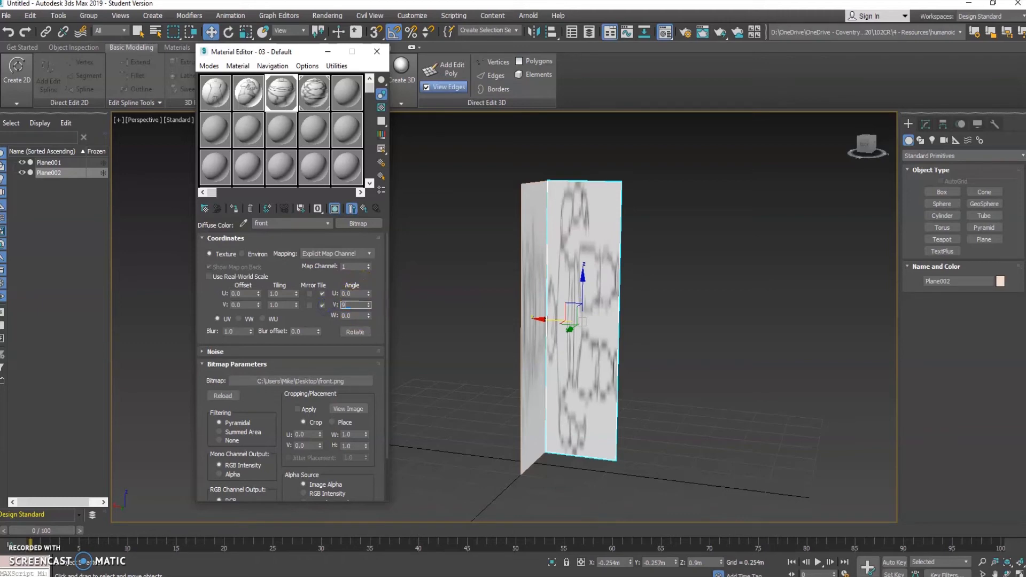
text(0)
key(Return)
click(367, 309)
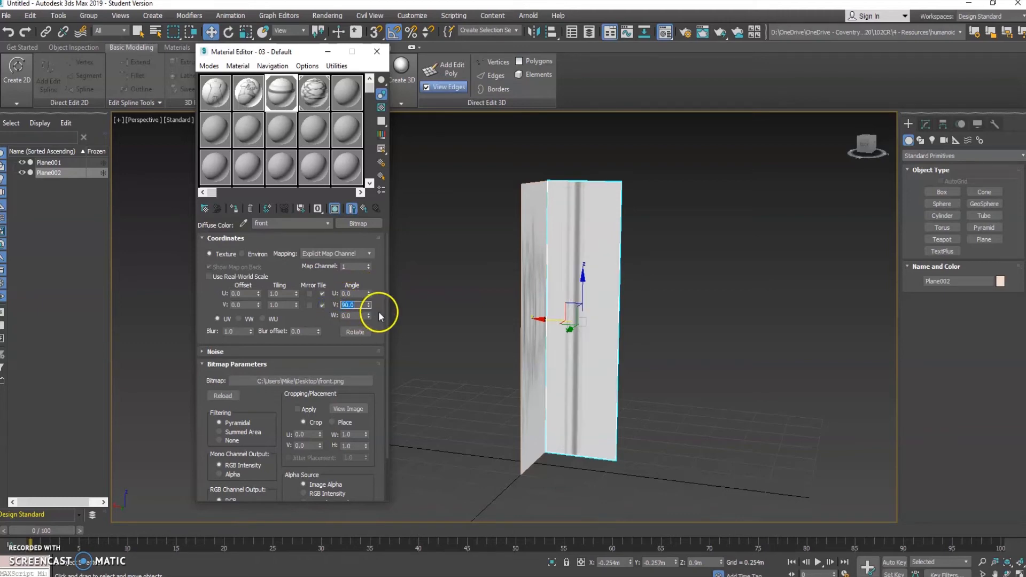
text(-90)
key(Return)
key(Return)
- Set the front map's W angle to 90 and check the drawing on its plane
click(355, 315)
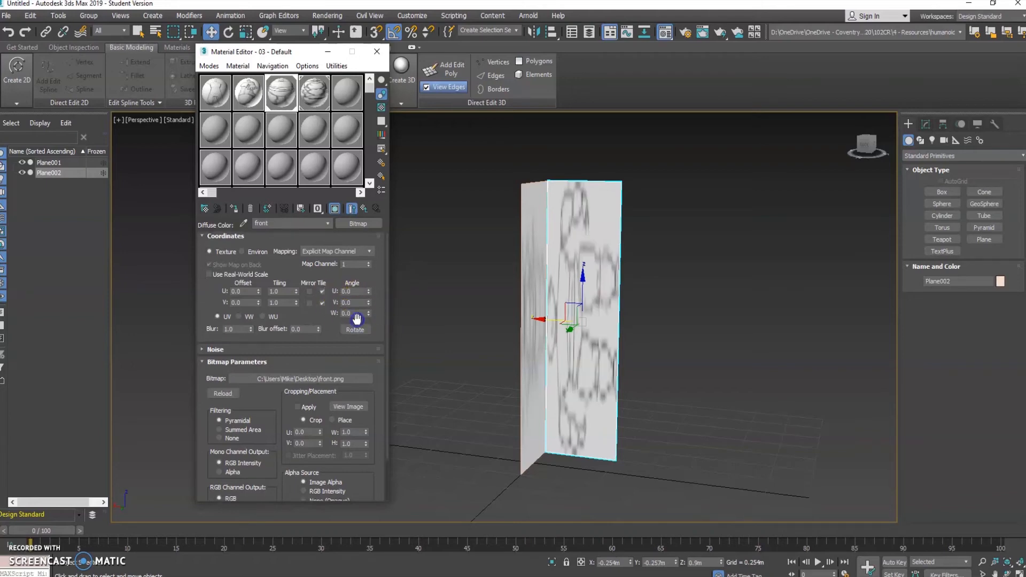
text(90)
key(Return)
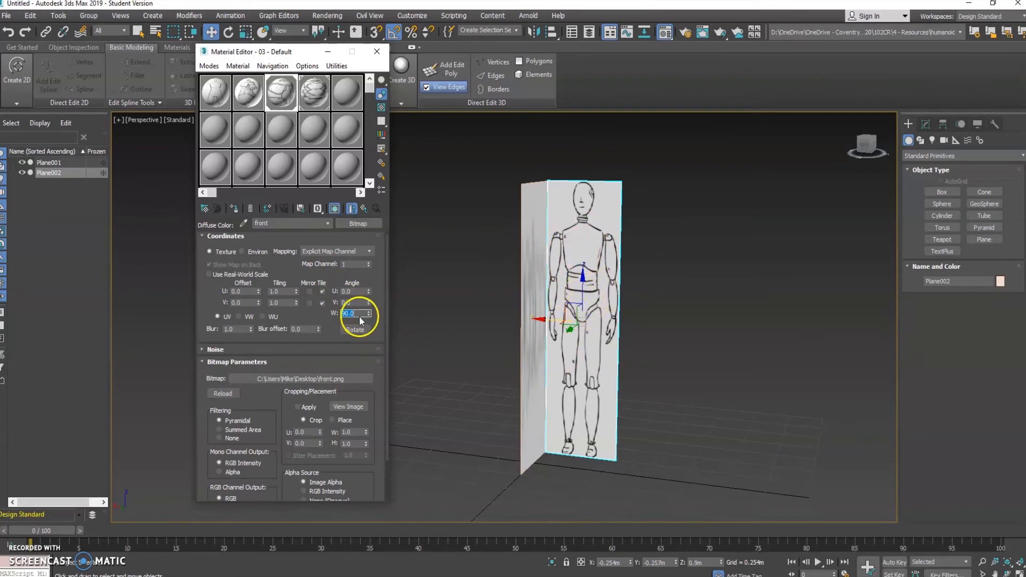
scroll(561, 261, up, 4)
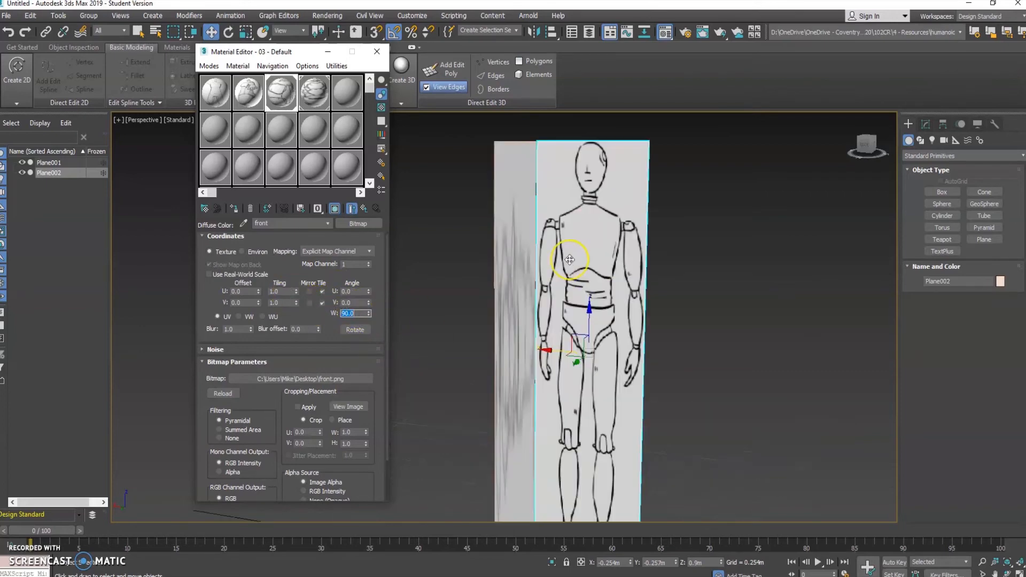
scroll(571, 249, down, 3)
scroll(571, 249, up, 1)
- Try shifting the front map's U offset and reset it to 0
click(255, 294)
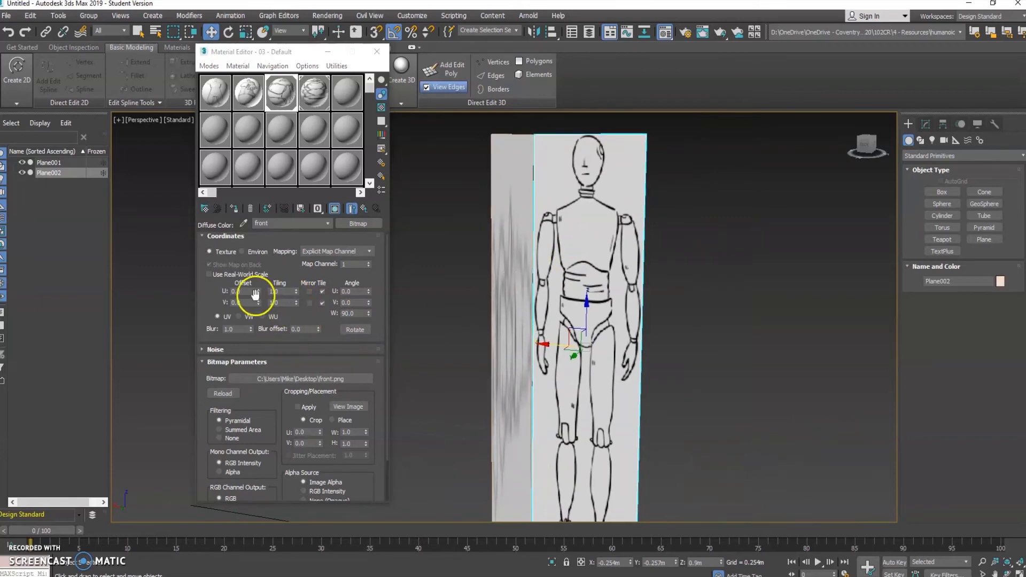
mouse_move(260, 290)
mouse_down()
mouse_move(260, 276)
mouse_move(256, 291)
mouse_up()
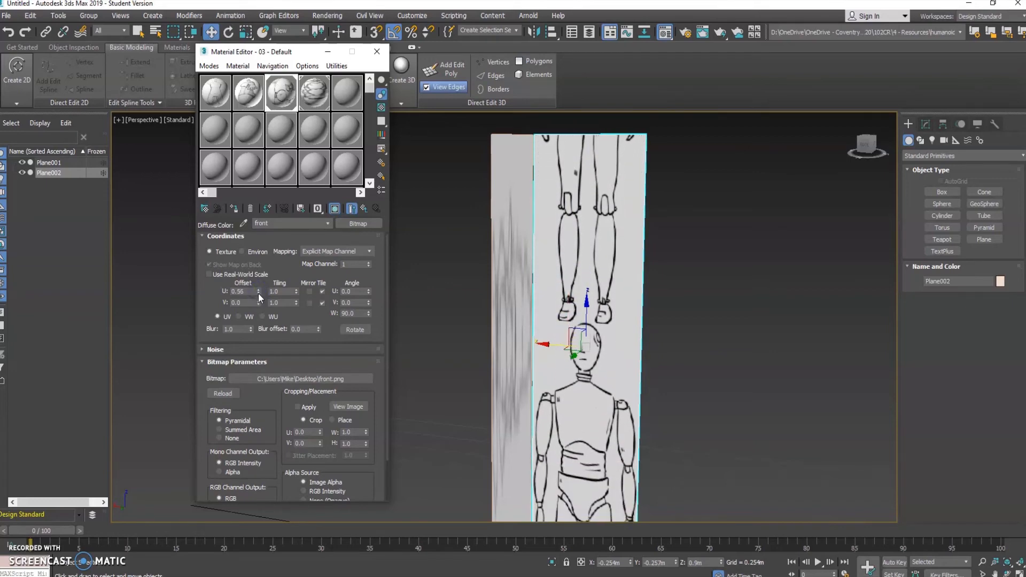
right_click(258, 293)
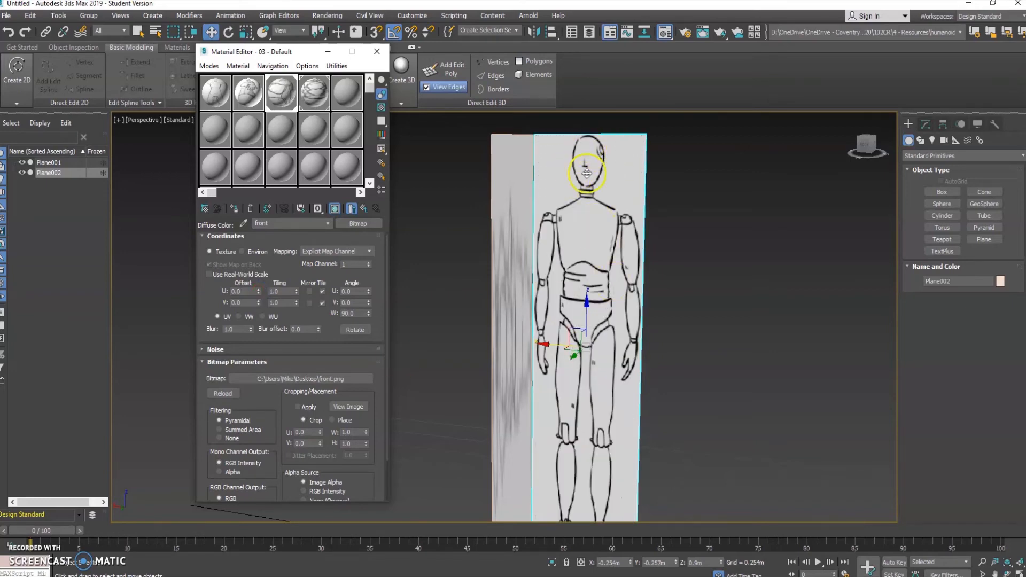
- Set the fourth material's side map to a W angle of 90
alt+middle_drag(584, 374, 553, 385)
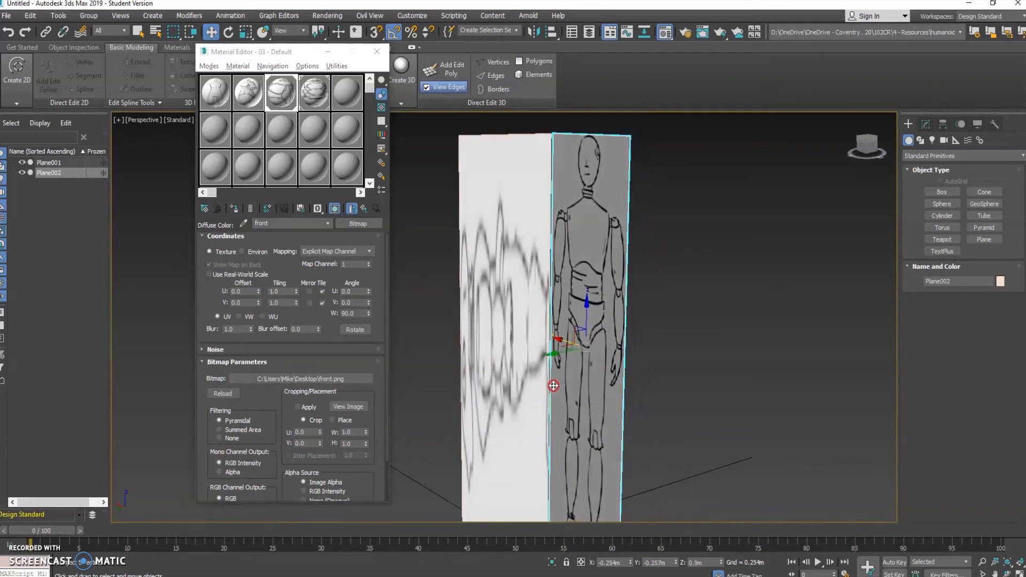
click(315, 92)
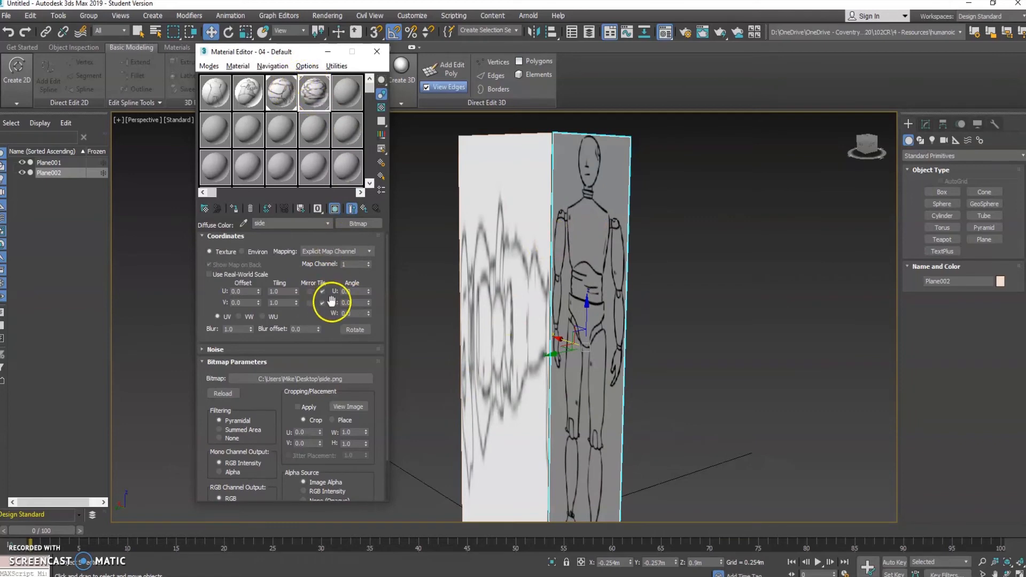
click(355, 314)
text(90)
key(Return)
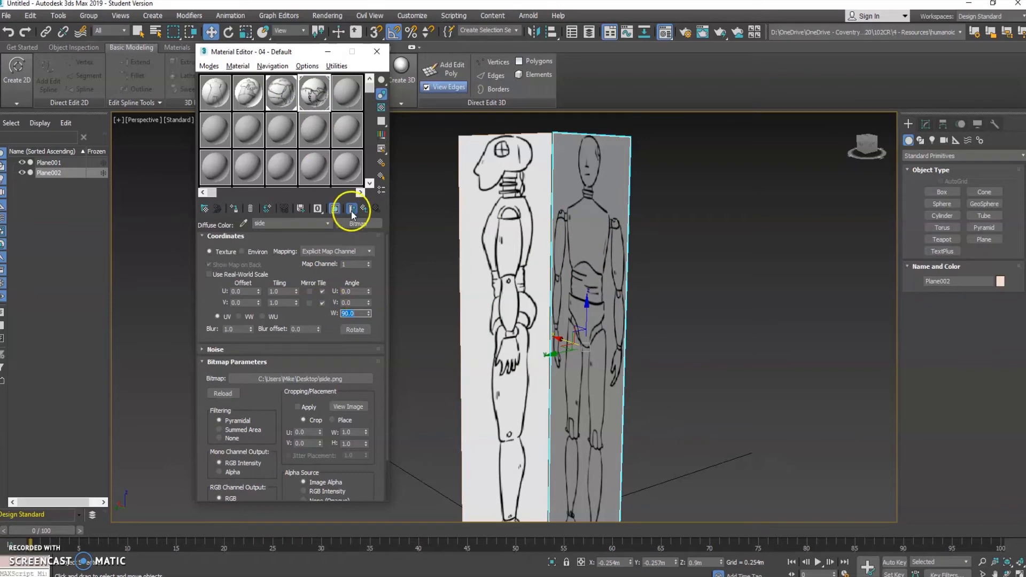
- Examine the side and front drawings on the two planes to check their orientation and how they line up
click(315, 99)
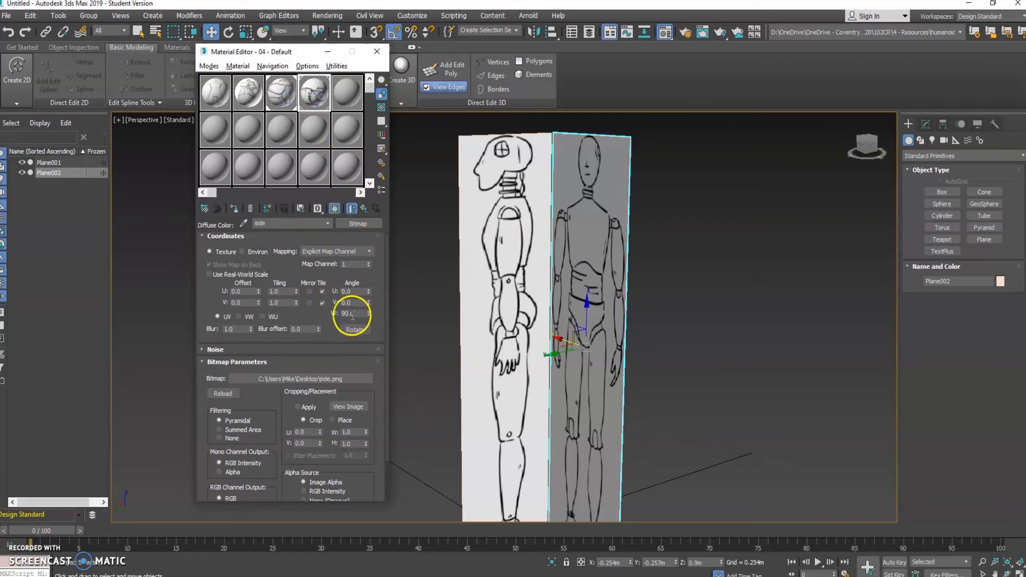
click(533, 336)
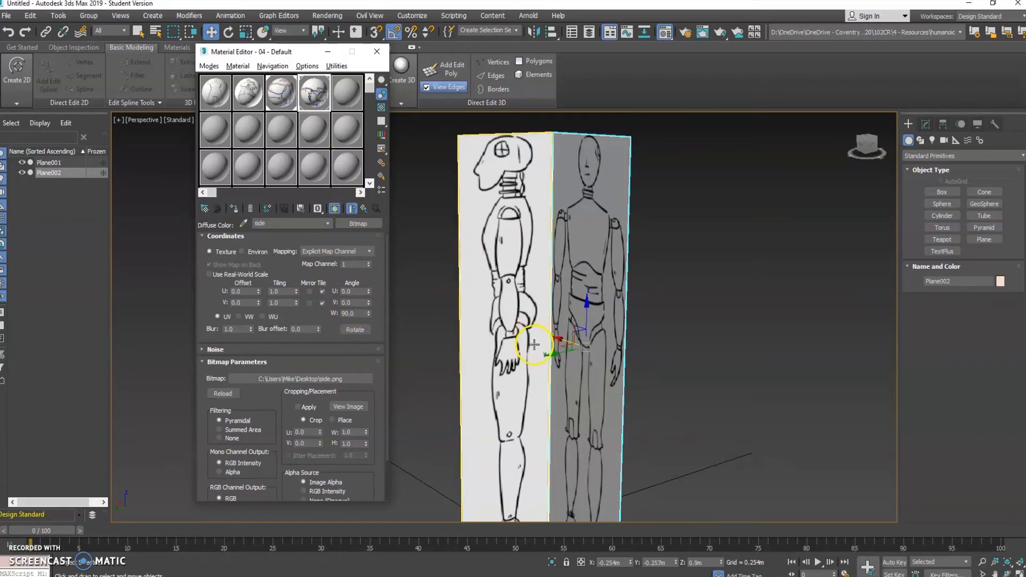
scroll(532, 344, down, 2)
mouse_move(533, 345)
alt+middle_down()
mouse_move(545, 350)
mouse_move(530, 355)
alt+middle_up()
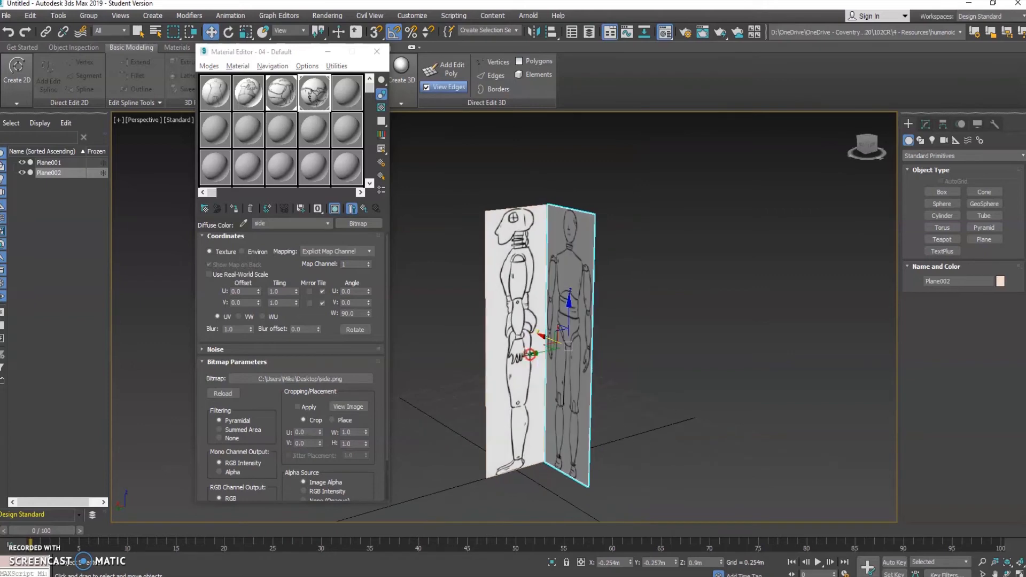
click(469, 396)
mouse_move(505, 390)
alt+middle_down()
mouse_move(531, 377)
mouse_move(540, 385)
mouse_move(520, 383)
alt+middle_up()
click(519, 383)
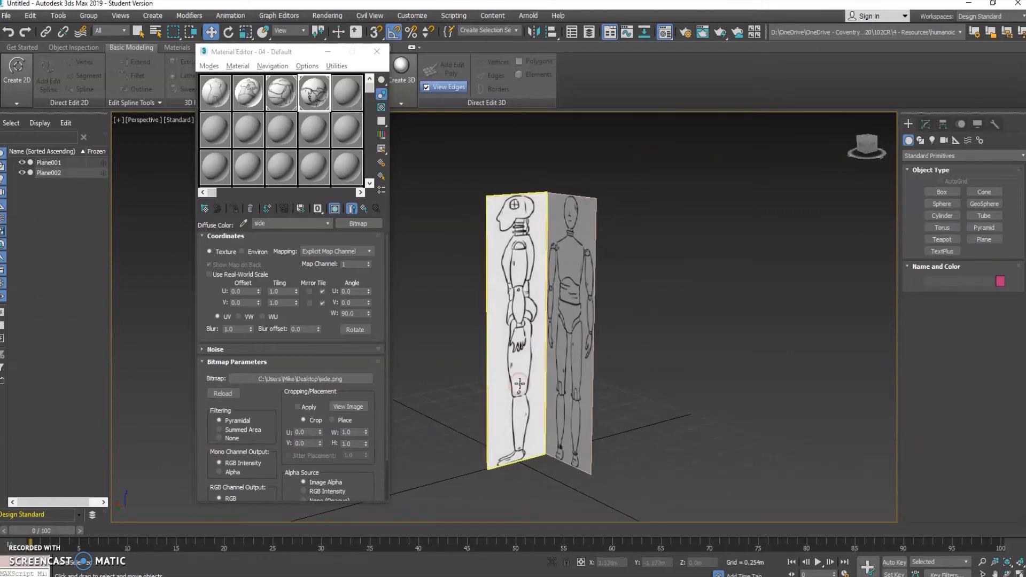
scroll(545, 349, up, 2)
scroll(545, 348, down, 2)
middle_drag(540, 320, 549, 325)
click(566, 267)
click(534, 235)
click(575, 290)
click(419, 479)
click(540, 323)
click(558, 306)
- Close the Material Editor and clear the view of any open menu
click(401, 103)
click(377, 51)
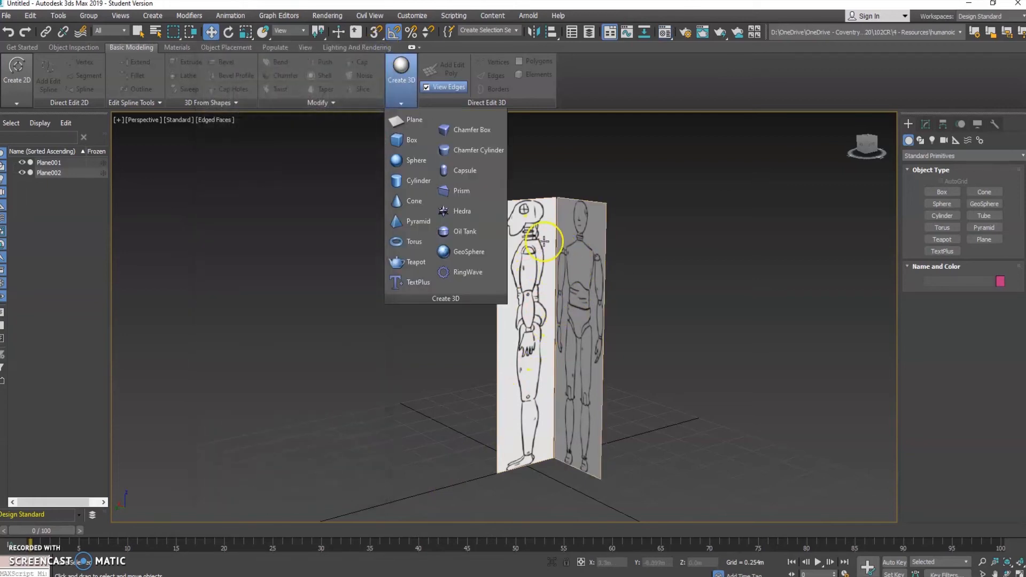
click(326, 375)
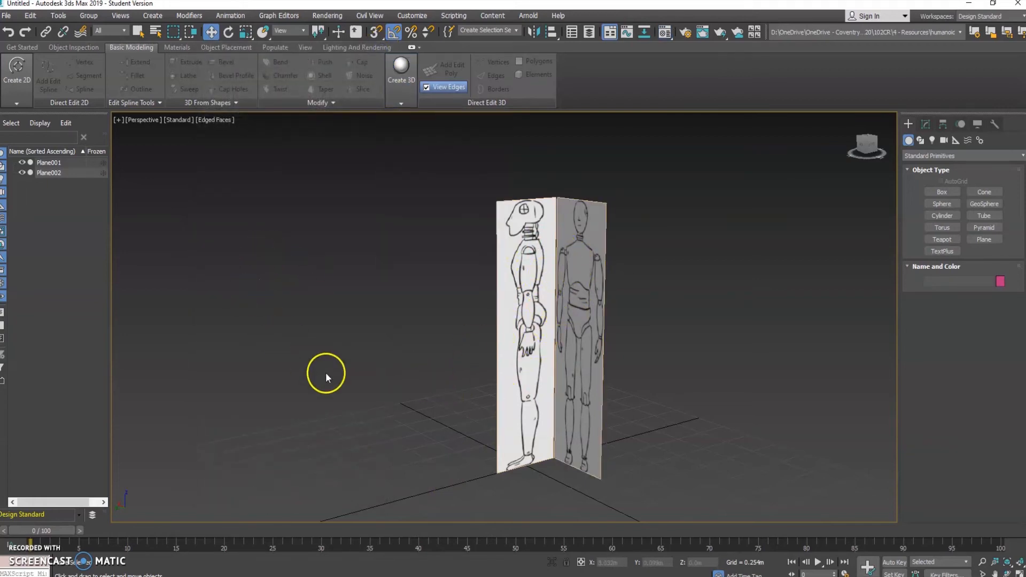
click(381, 328)
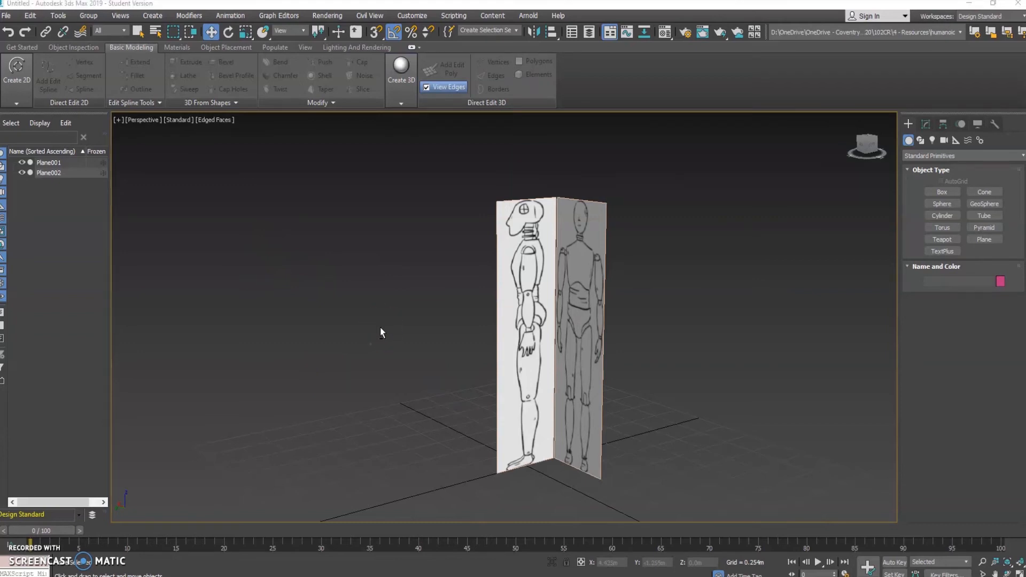
click(590, 298)
click(577, 258)
click(540, 275)
click(550, 293)
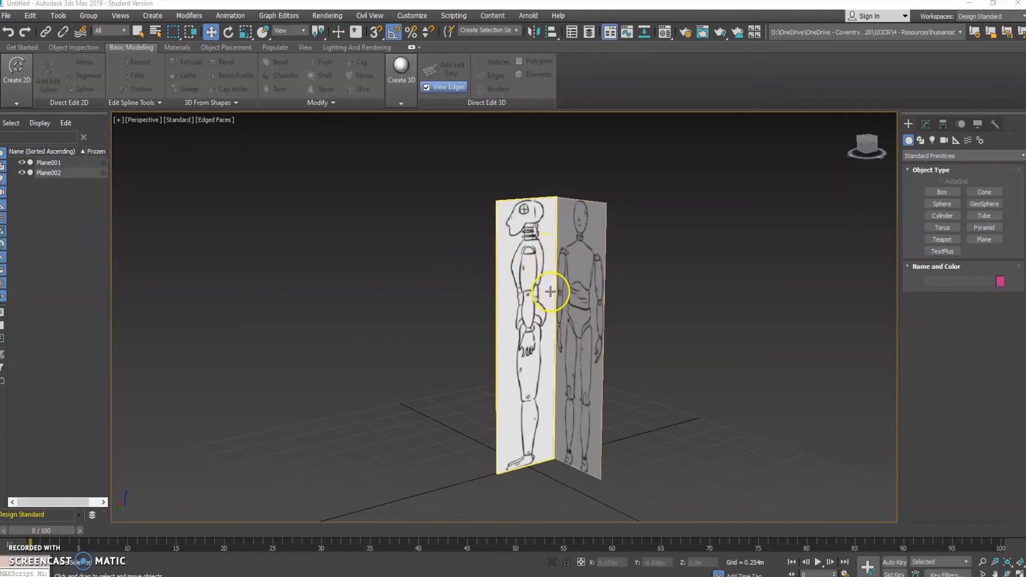
click(555, 286)
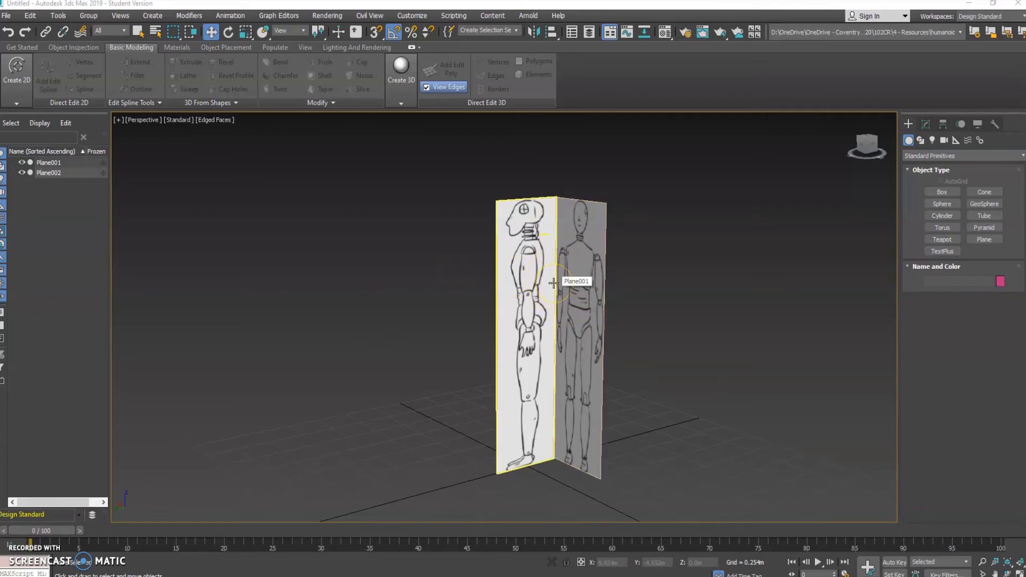
scroll(553, 283, up, 3)
scroll(554, 283, down, 3)
click(572, 394)
click(566, 489)
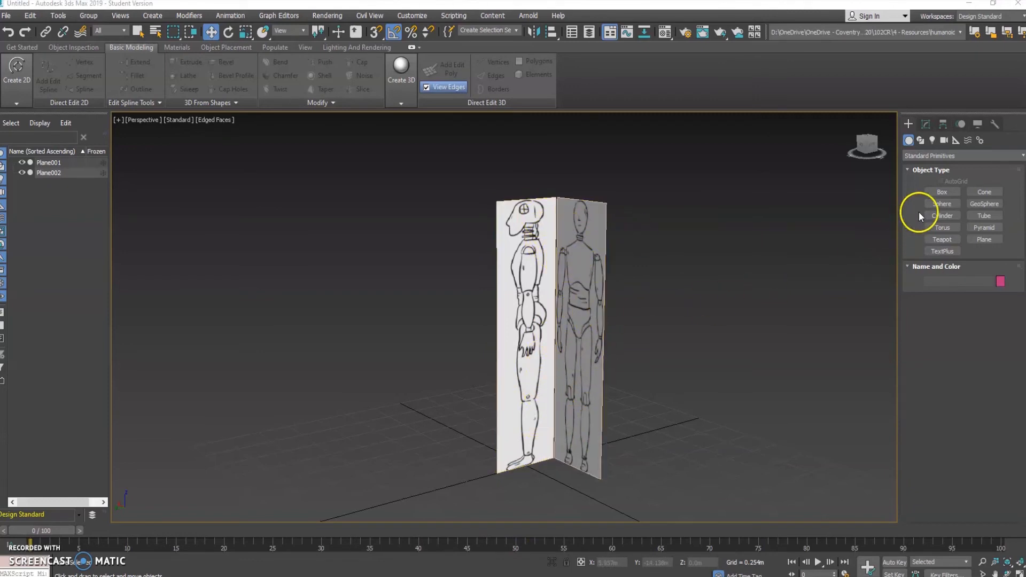
- Create a test box in front of the two reference planes and move it slightly across the ground
click(942, 194)
drag(577, 474, 488, 497)
click(529, 349)
key(w)
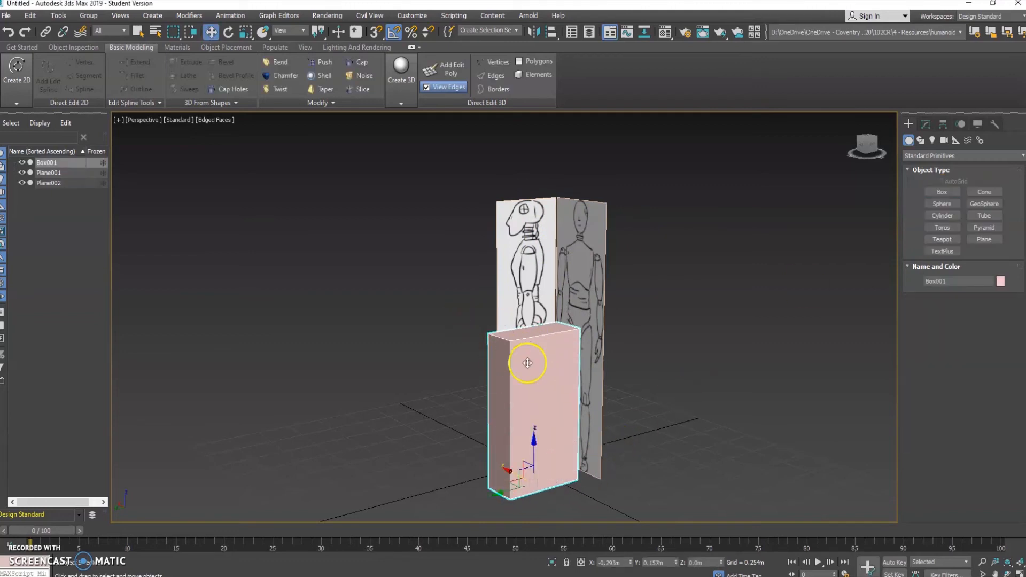
drag(537, 434, 514, 396)
- Make and undo a trial move of the side-drawing plane, and delete the test box
click(523, 278)
drag(524, 278, 339, 305)
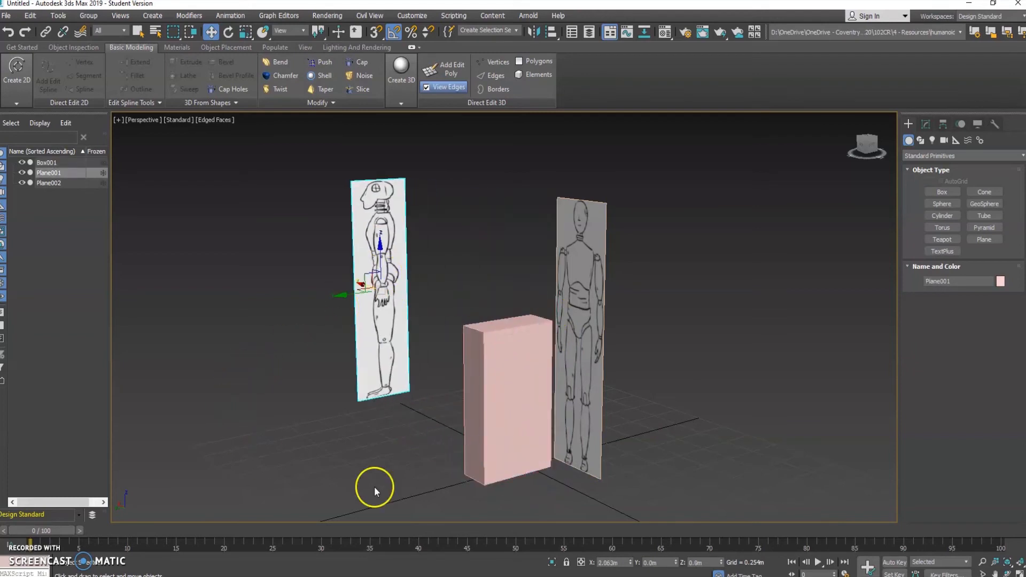
key(ctrl+z)
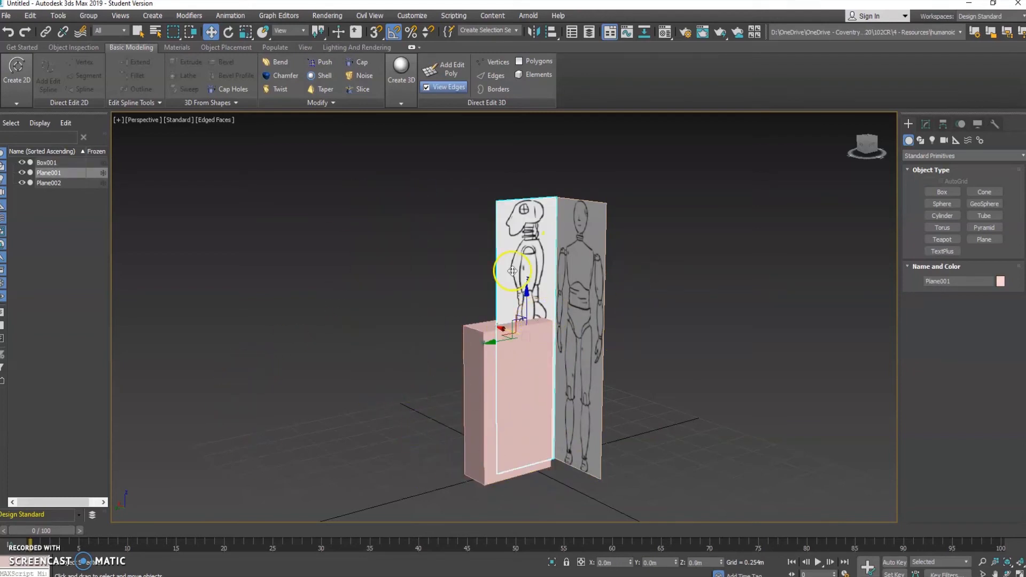
click(479, 365)
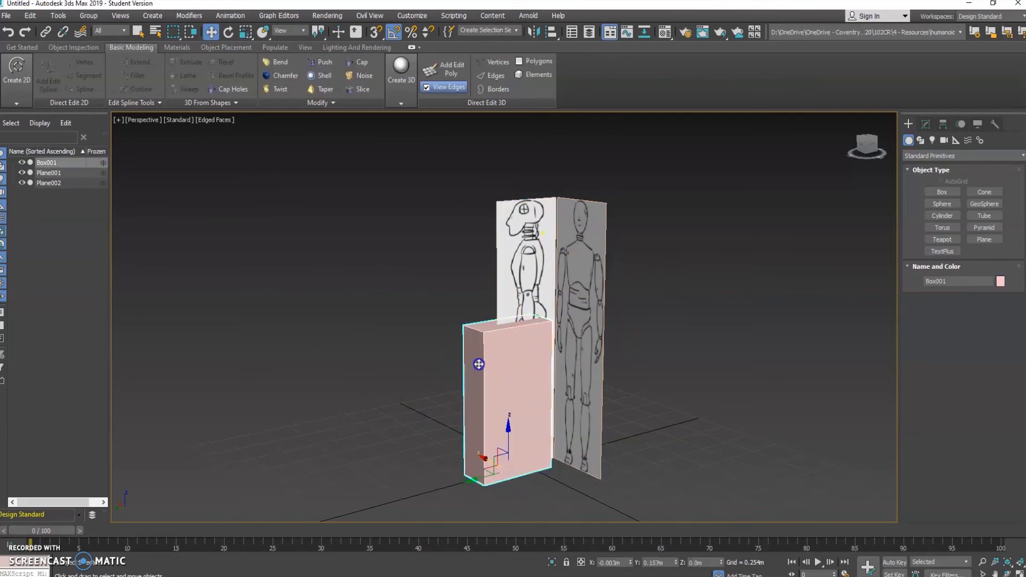
key(Delete)
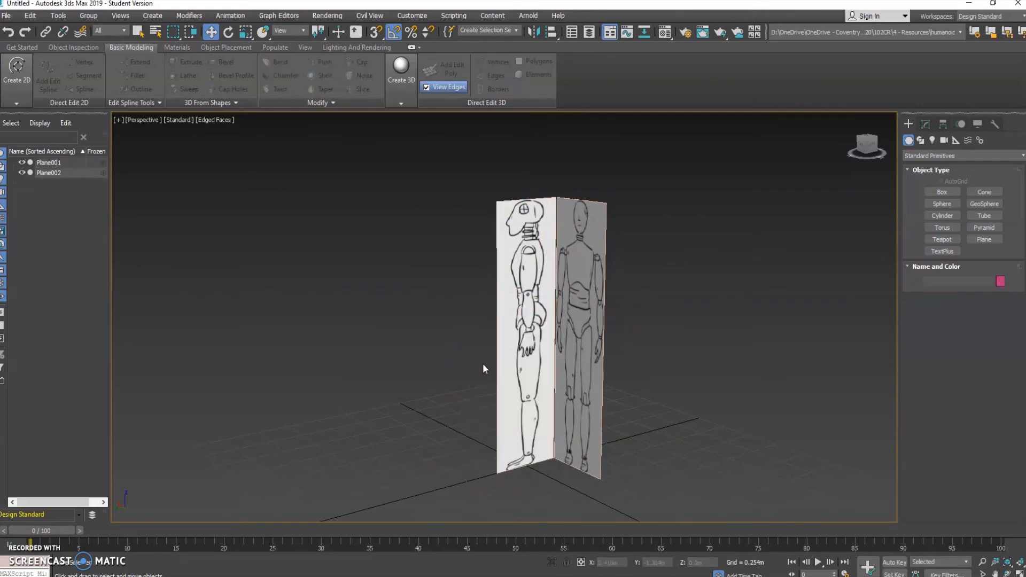
- Select both reference planes, Plane001 and Plane002, and freeze them
click(542, 230)
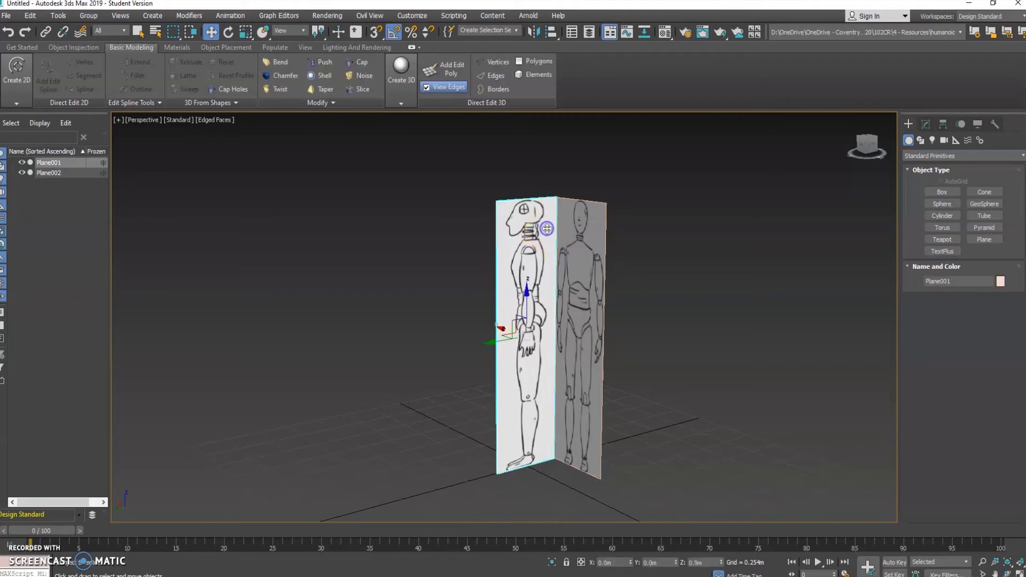
ctrl+click(569, 228)
click(577, 229)
click(533, 229)
click(570, 227)
click(522, 262)
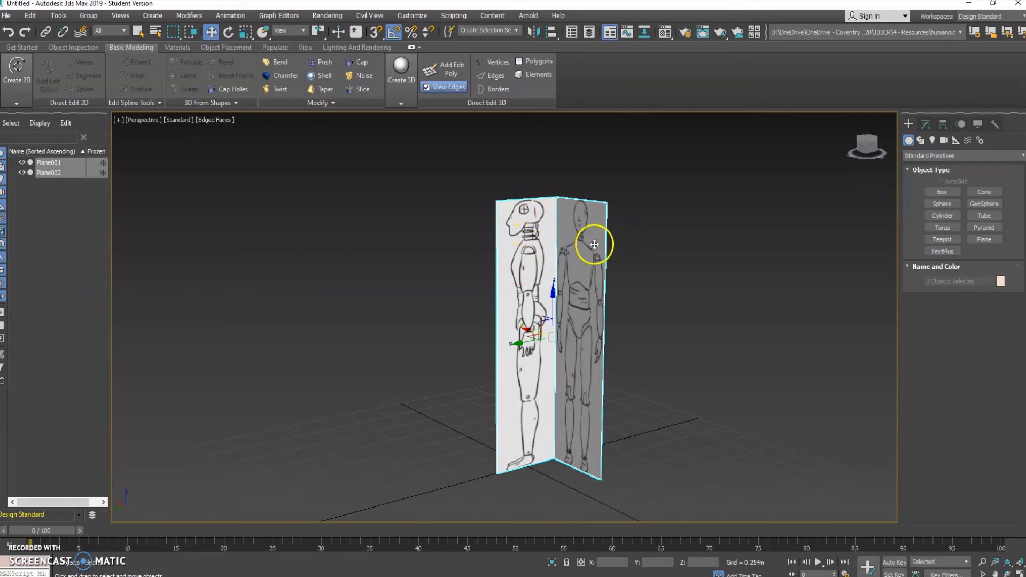
scroll(559, 231, up, 2)
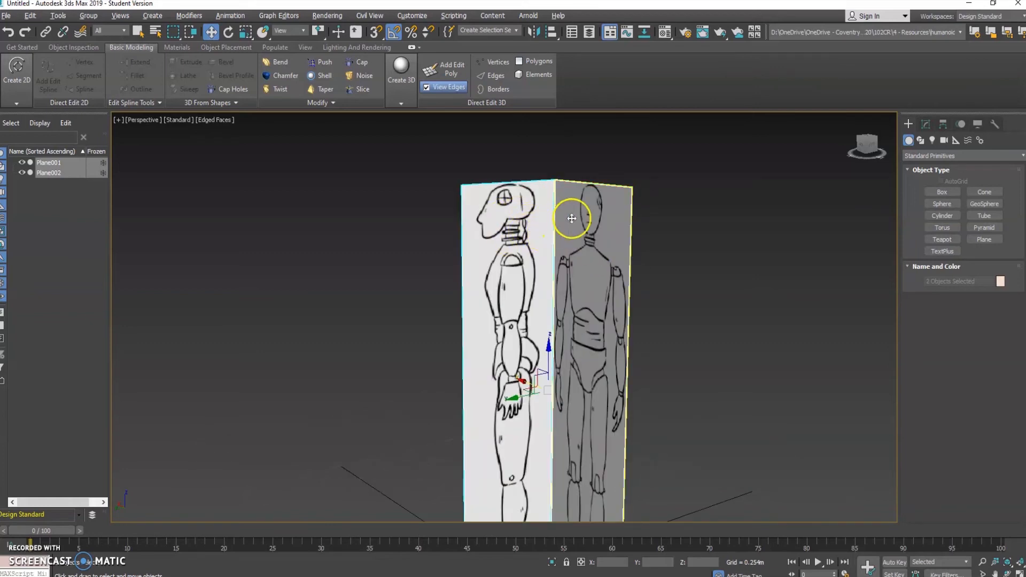
click(407, 252)
click(506, 223)
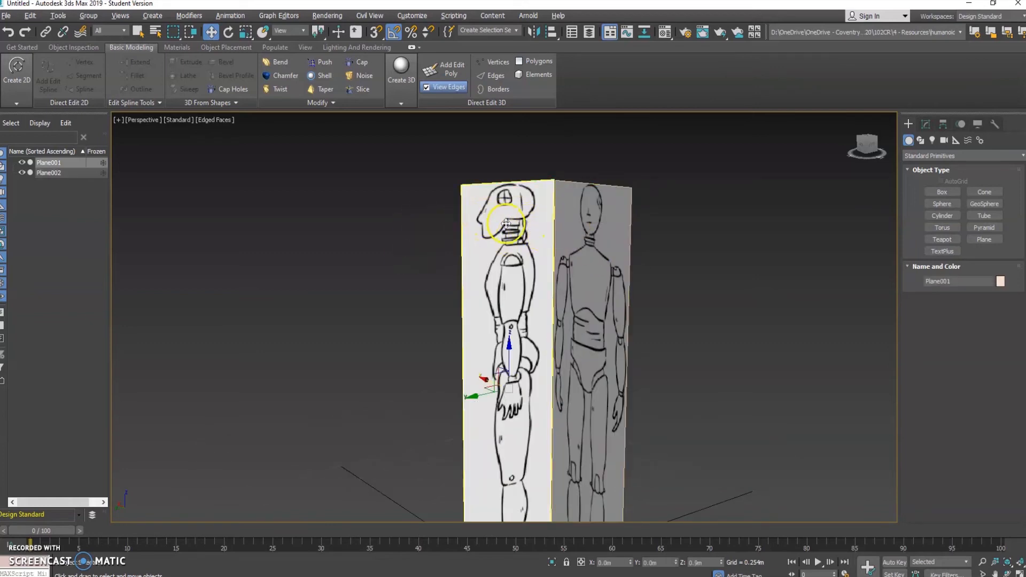
click(591, 222)
ctrl+click(538, 225)
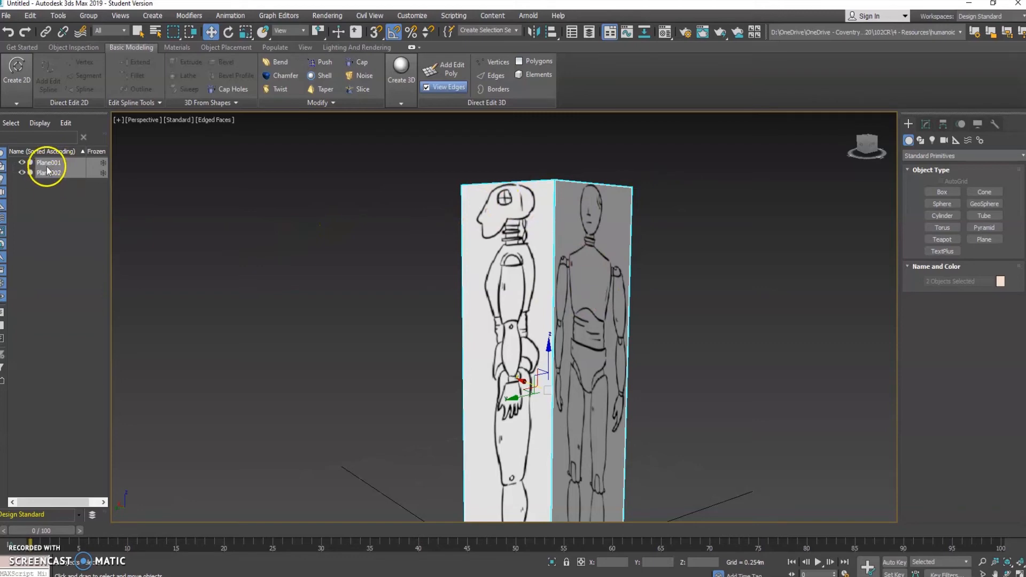
click(103, 162)
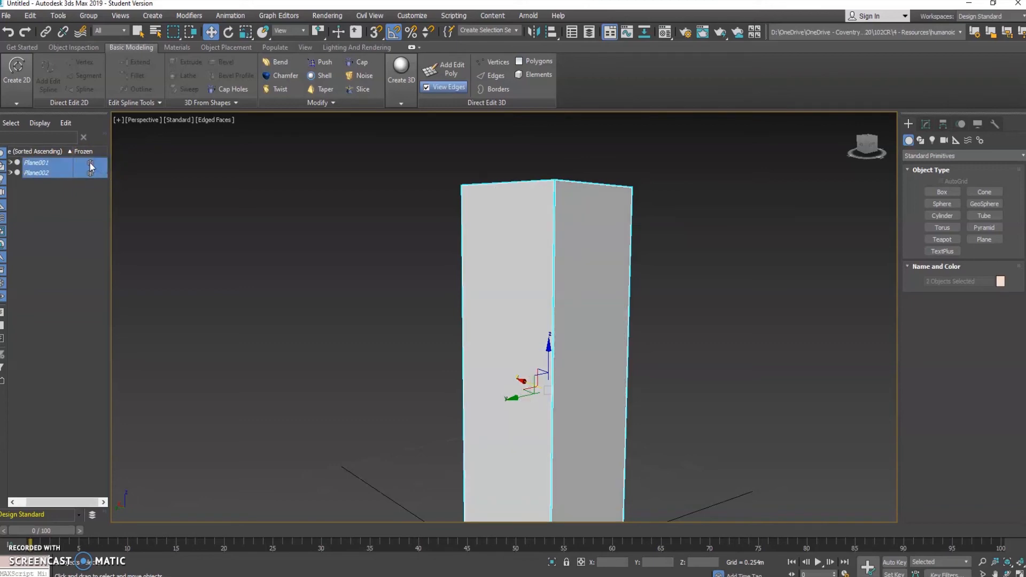
- Test whether the frozen planes can still be selected in the viewport, individually and with a selection region
click(580, 253)
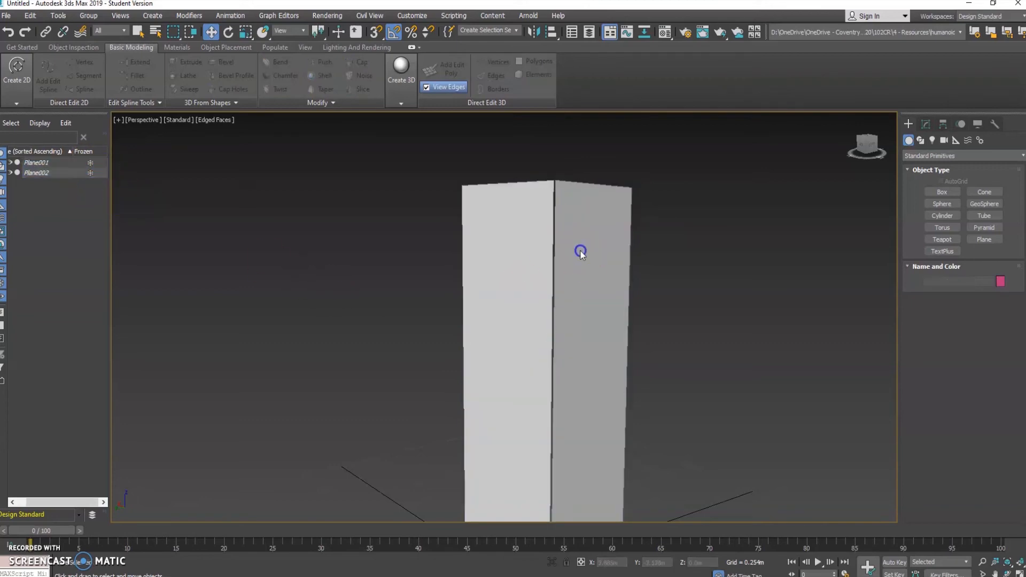
drag(650, 379, 636, 382)
drag(445, 214, 540, 320)
click(576, 243)
middle_drag(577, 325, 555, 289)
scroll(560, 287, down, 3)
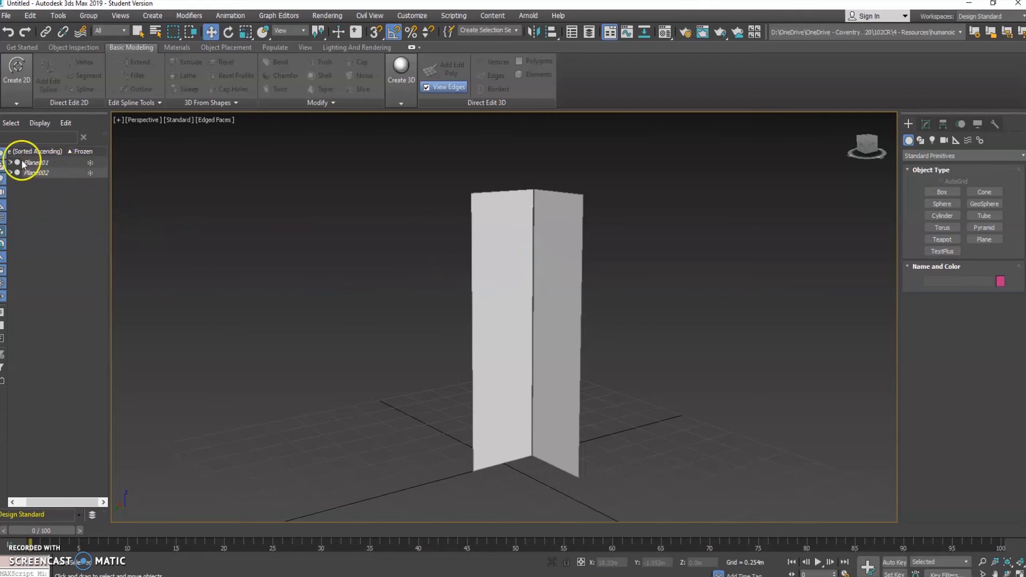
- Turn off Show Frozen in Gray in the object properties of Plane001, the side-drawing plane
click(63, 163)
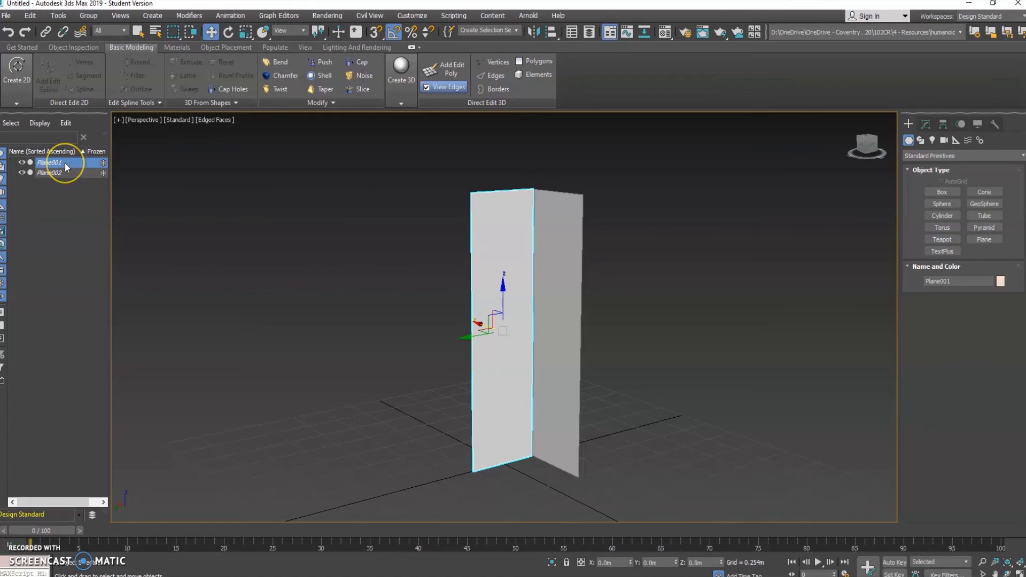
right_click(100, 162)
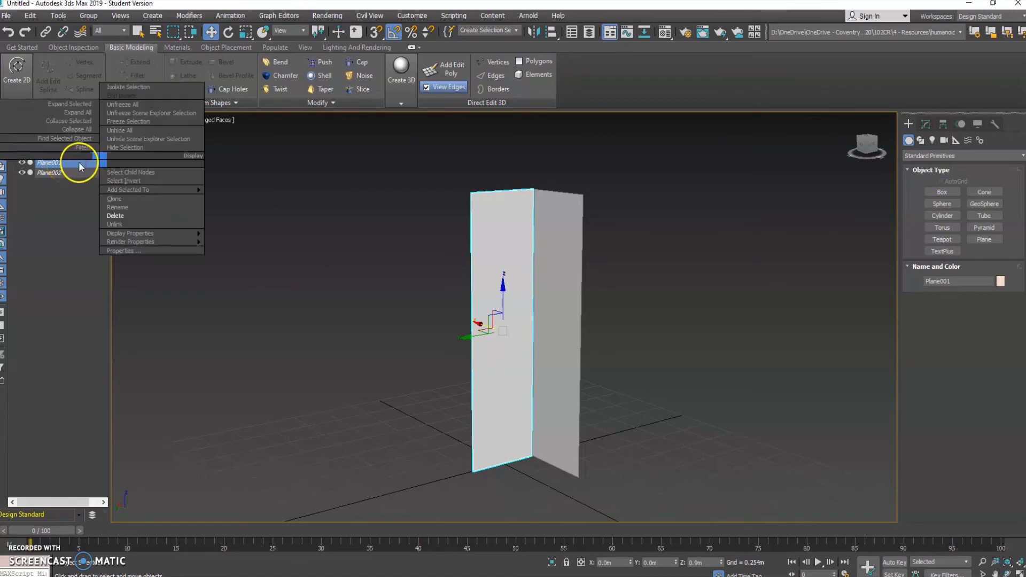
click(156, 250)
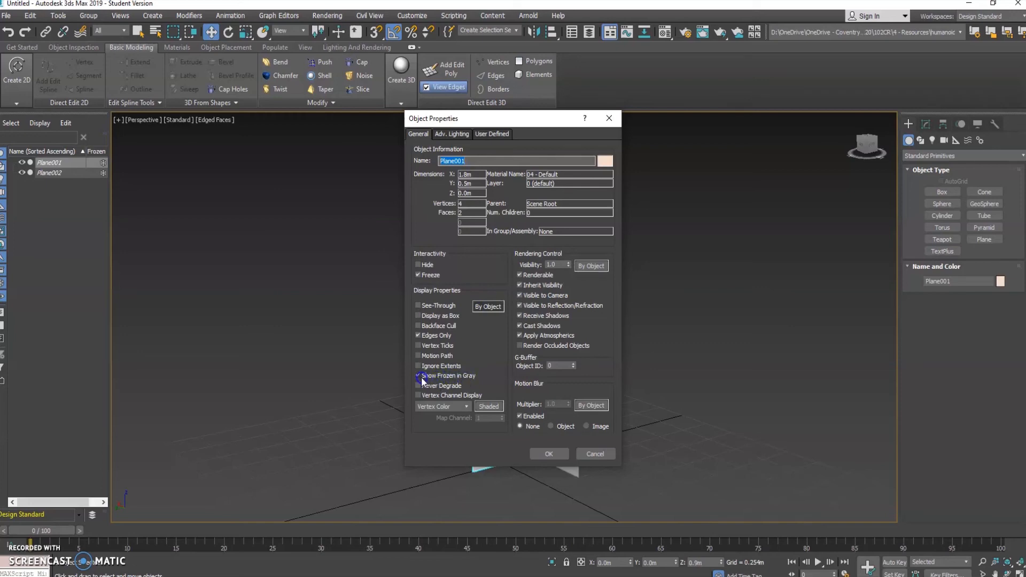
drag(534, 118, 302, 101)
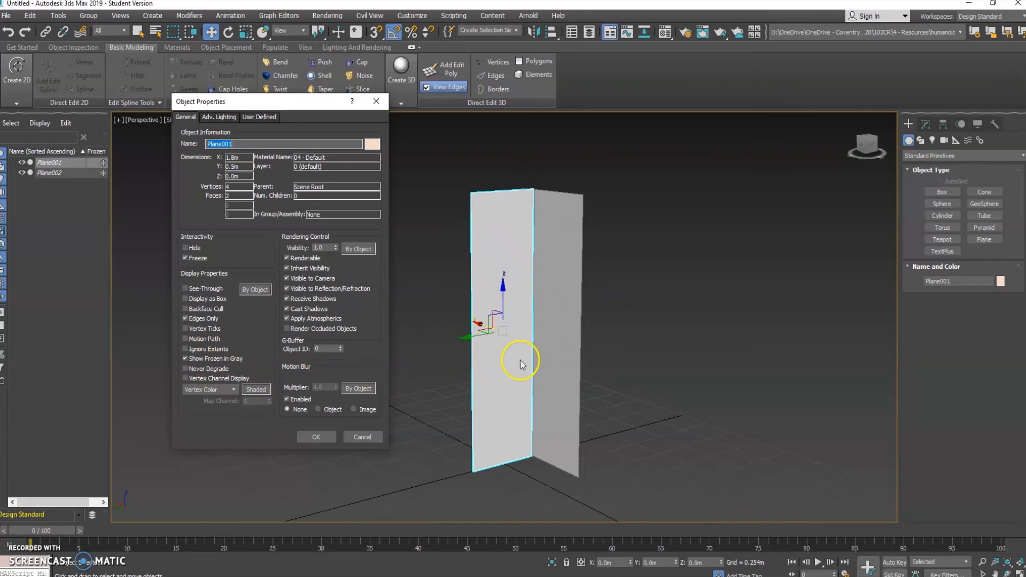
click(184, 358)
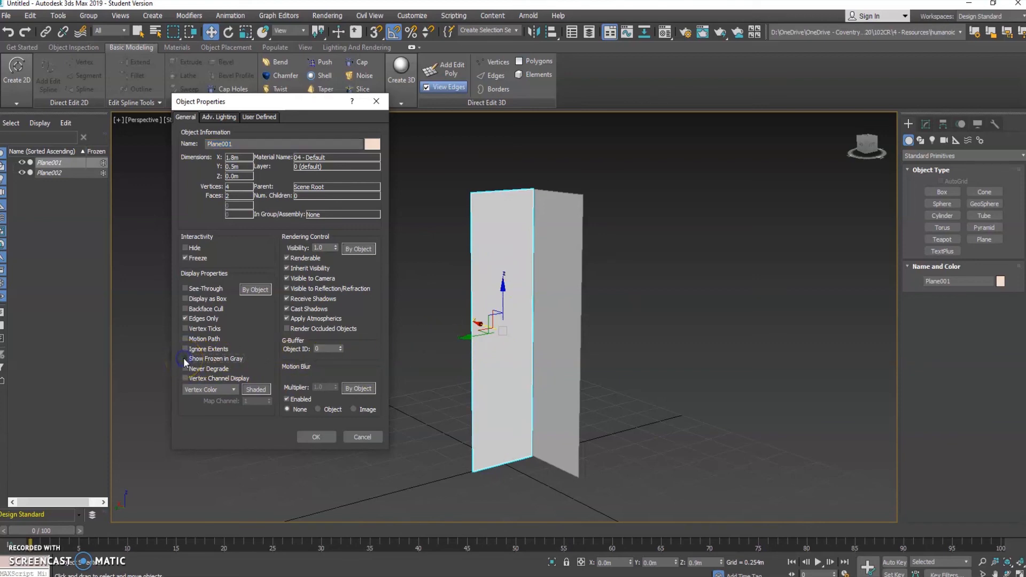
click(316, 436)
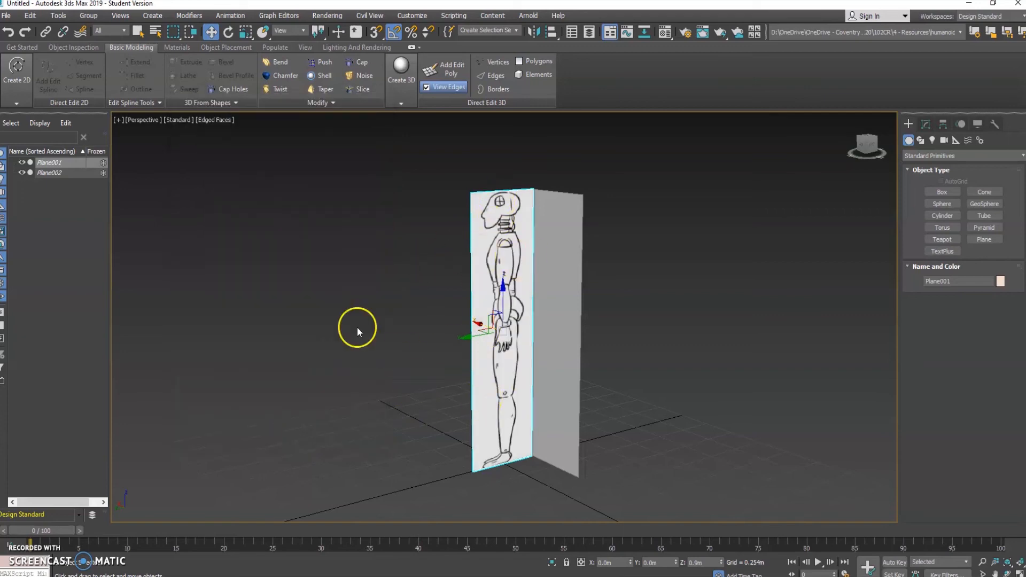
- Turn off Show Frozen in Gray in the object properties of Plane002, the front-drawing plane
click(52, 173)
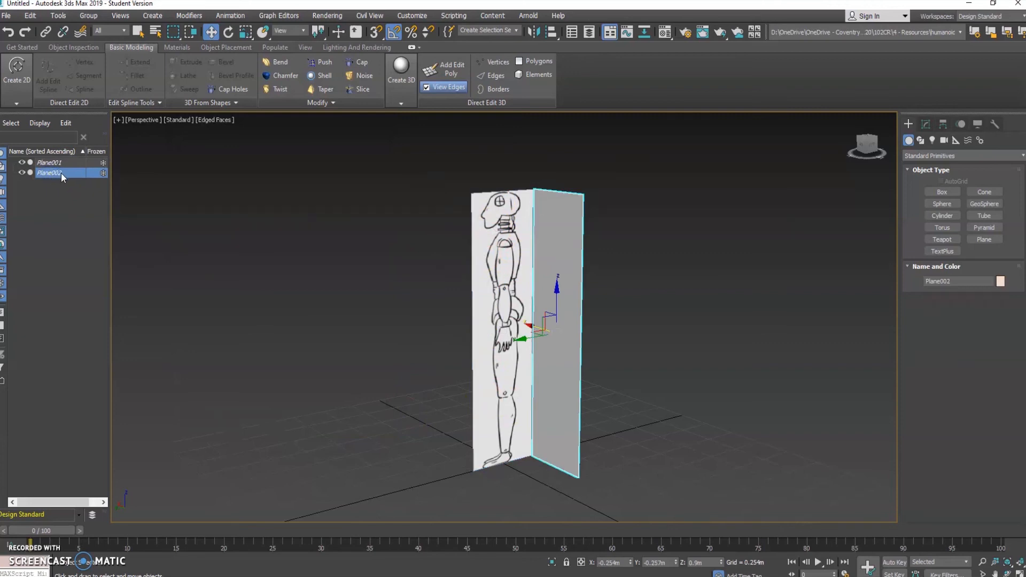
right_click(62, 172)
click(158, 233)
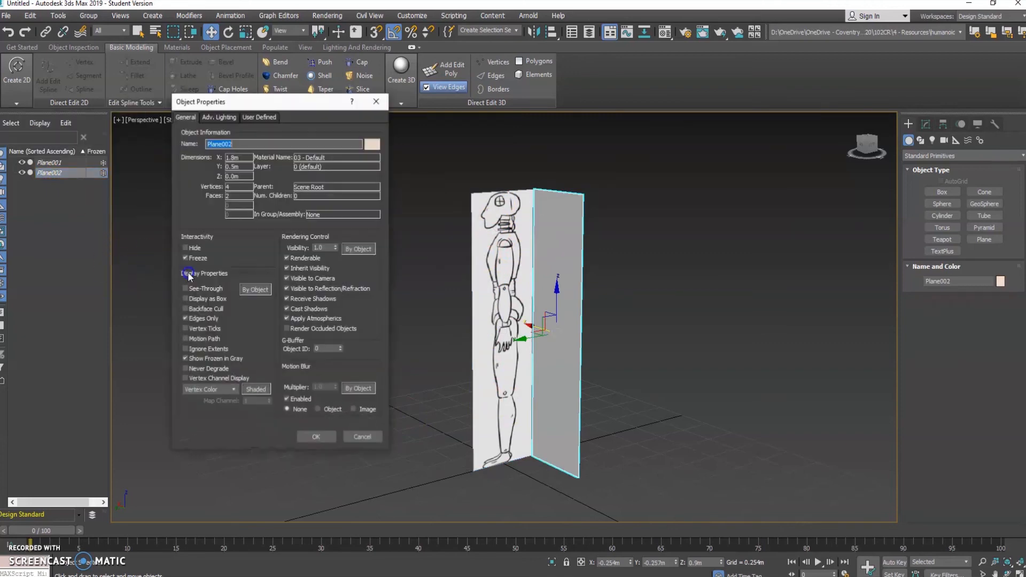
click(185, 359)
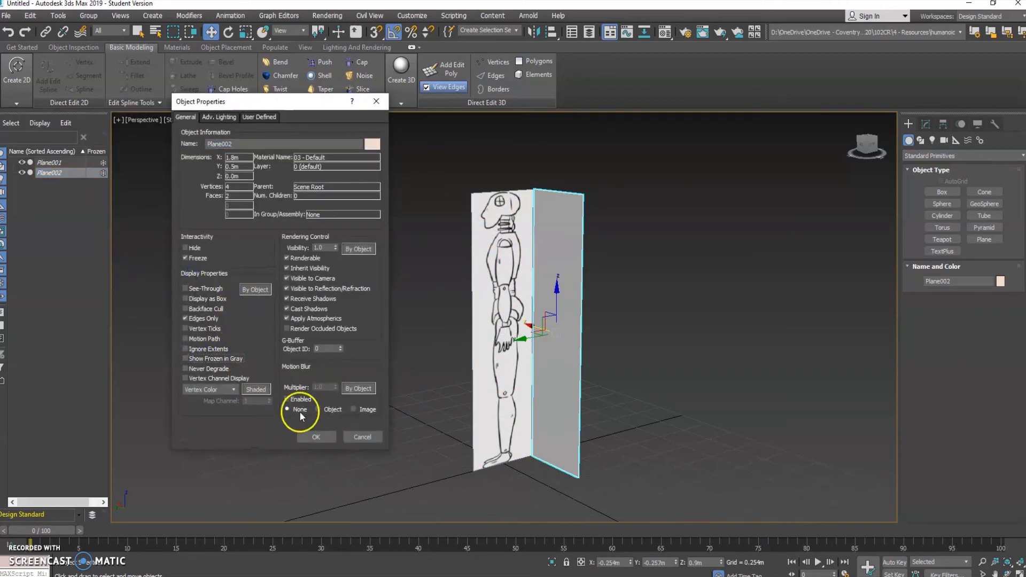
click(316, 437)
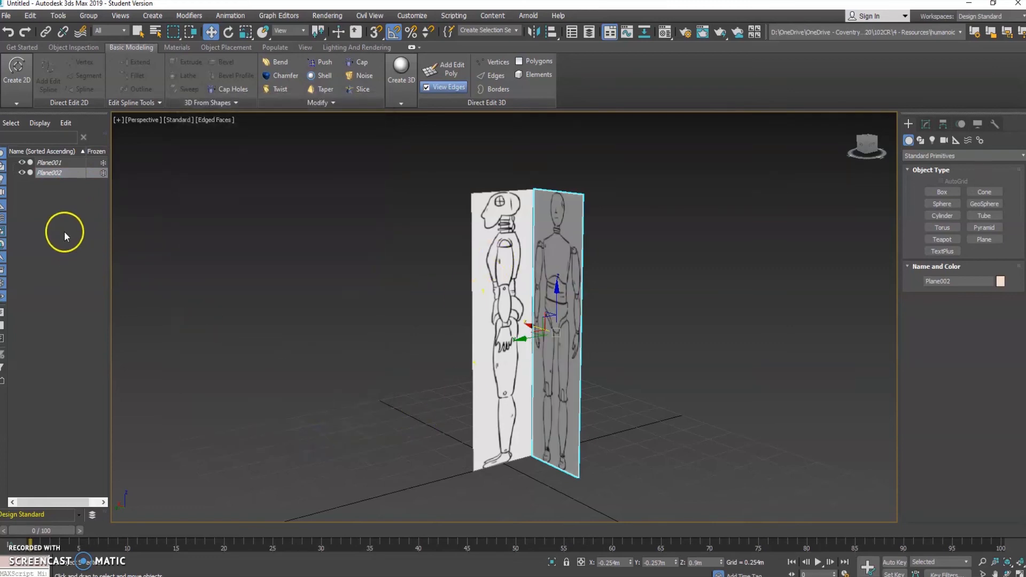
- Rename Plane001, the plane with the side drawing, to "side"
click(59, 163)
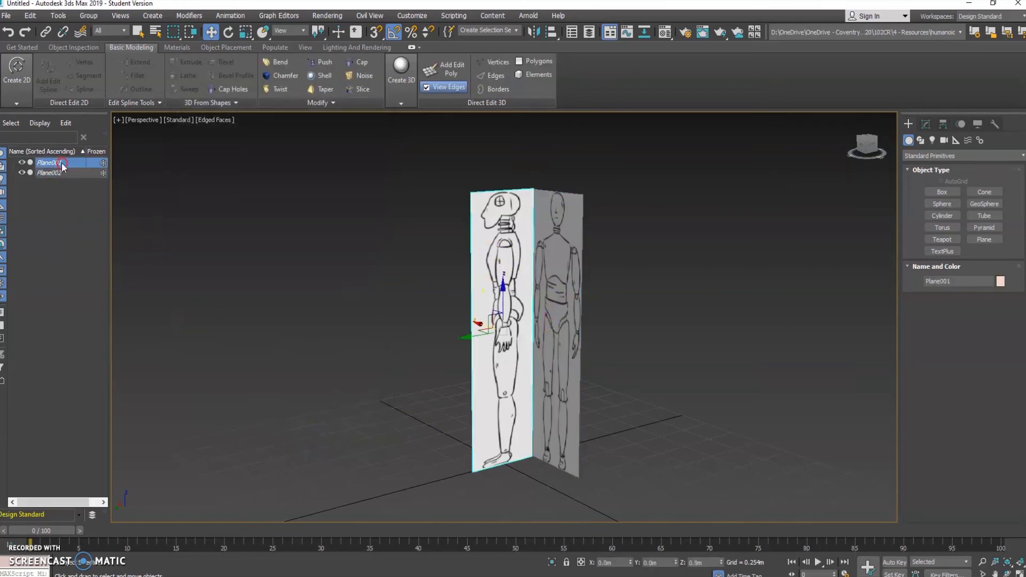
right_click(62, 162)
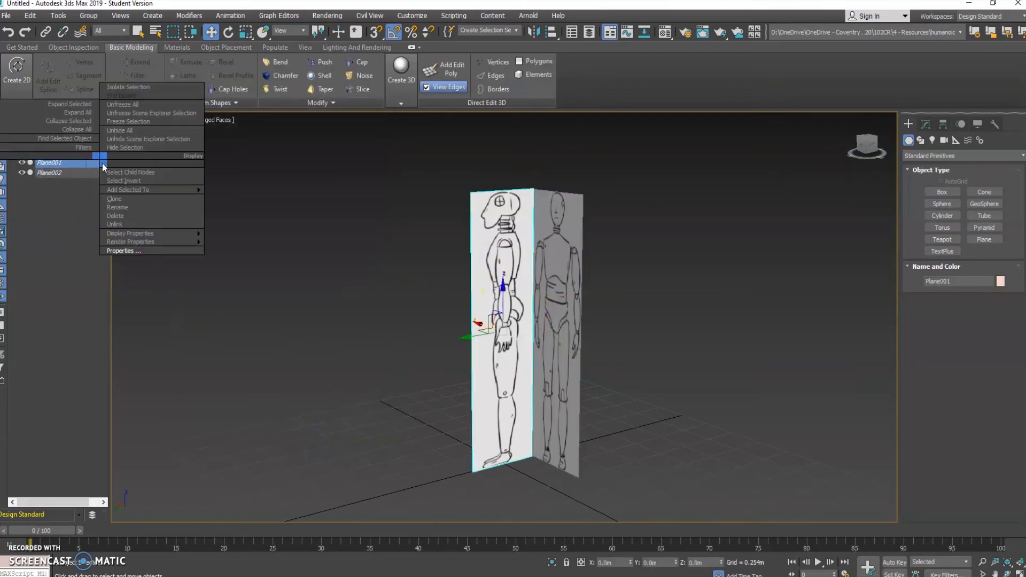
click(159, 209)
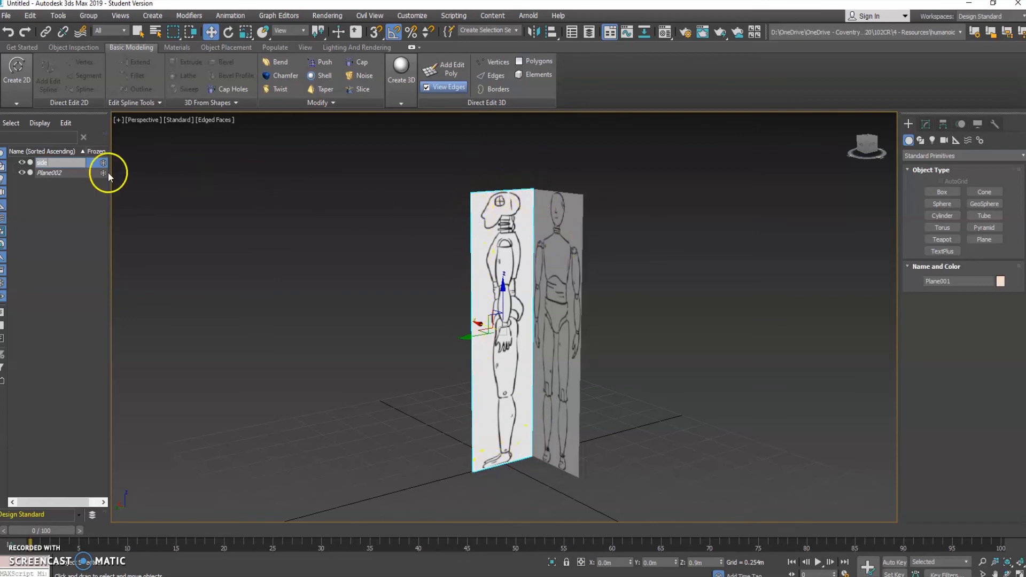
key(Return)
- Rename Plane002, the plane with the front drawing, to "front" and clear the selection
click(63, 174)
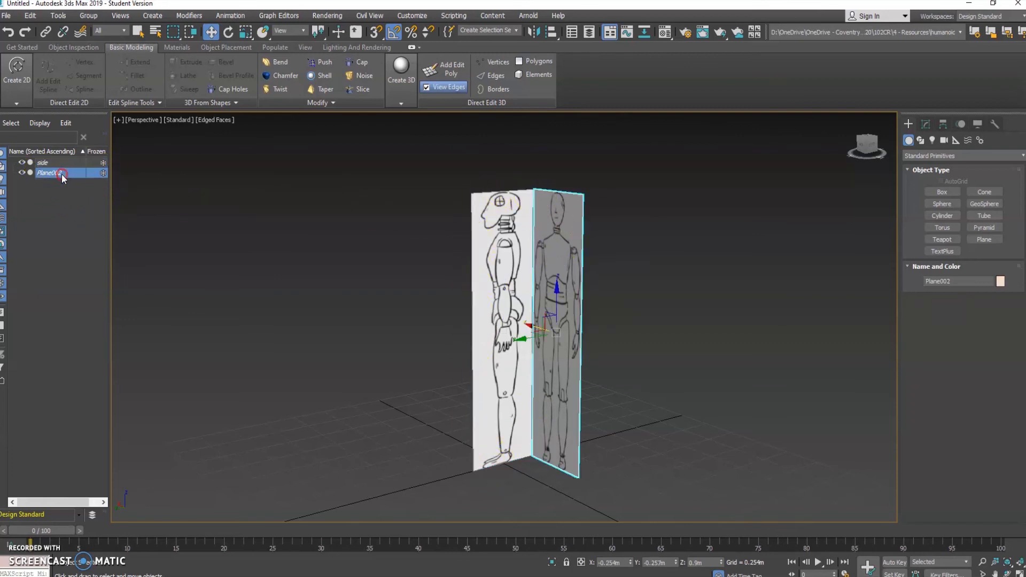
right_click(82, 175)
click(146, 219)
text(front)
key(Return)
click(687, 359)
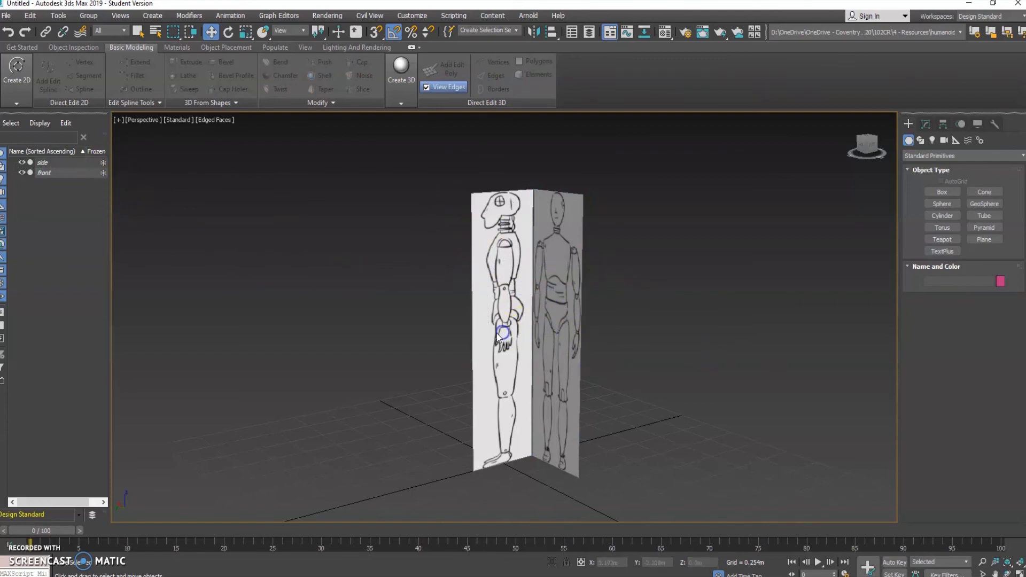
- Switch to the four-viewport layout and frame the reference planes in the Left, Front and Perspective views
mouse_move(503, 343)
alt+middle_down()
mouse_move(530, 325)
mouse_move(527, 339)
mouse_move(492, 325)
alt+middle_up()
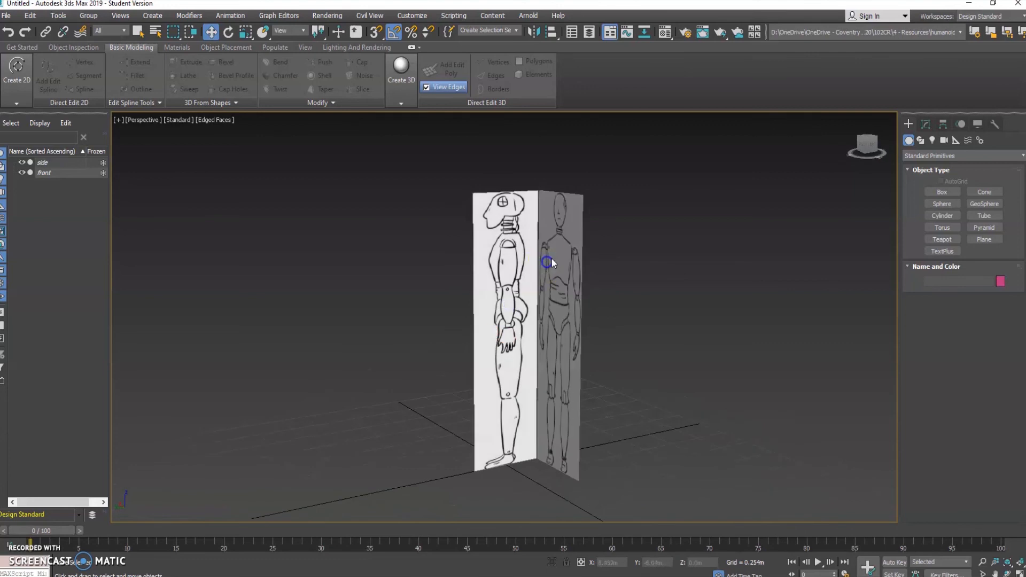
alt+middle_drag(446, 271, 499, 287)
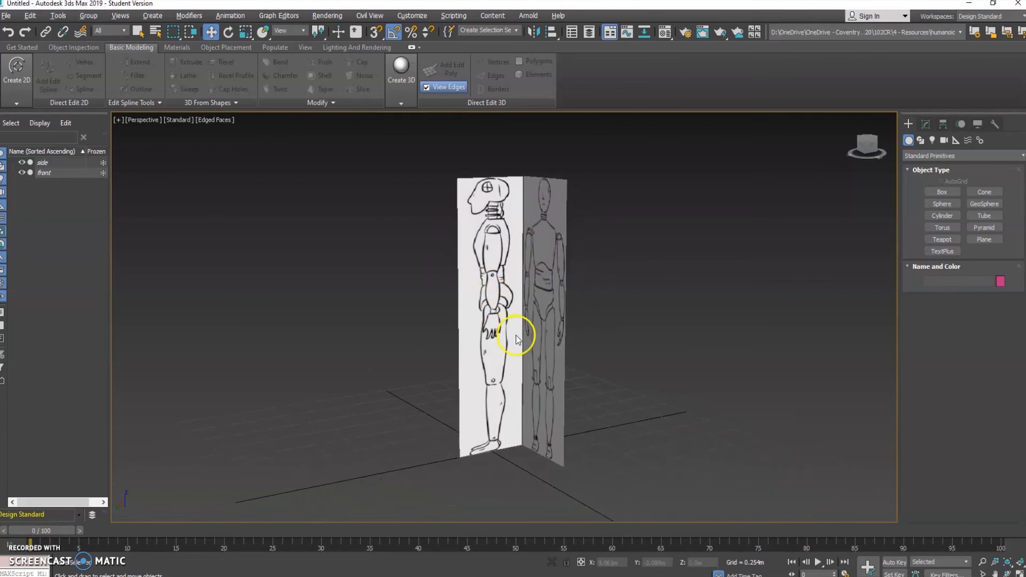
key(alt+w)
middle_drag(320, 336, 357, 407)
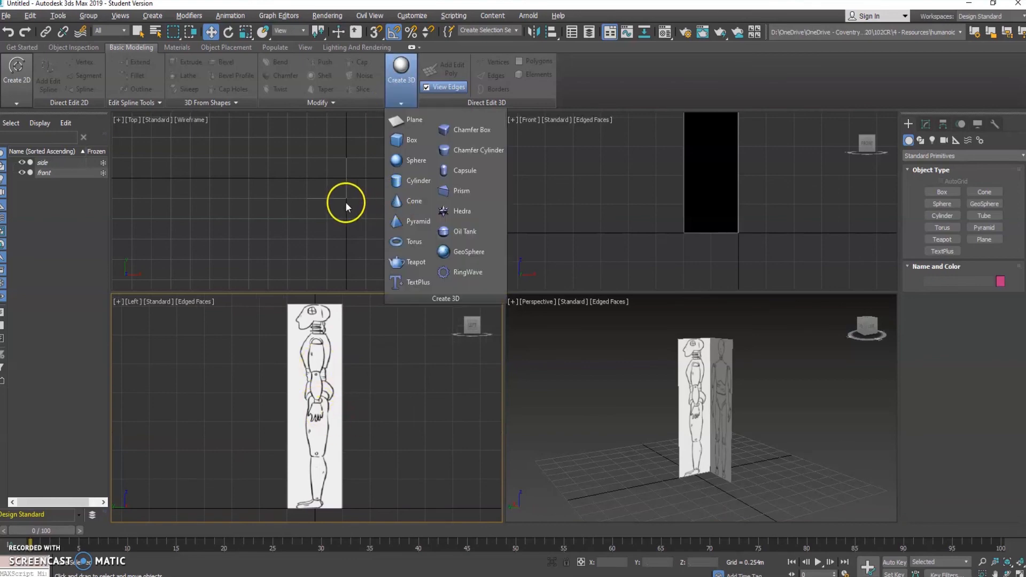
click(703, 184)
middle_drag(734, 179, 687, 200)
scroll(732, 220, down, 2)
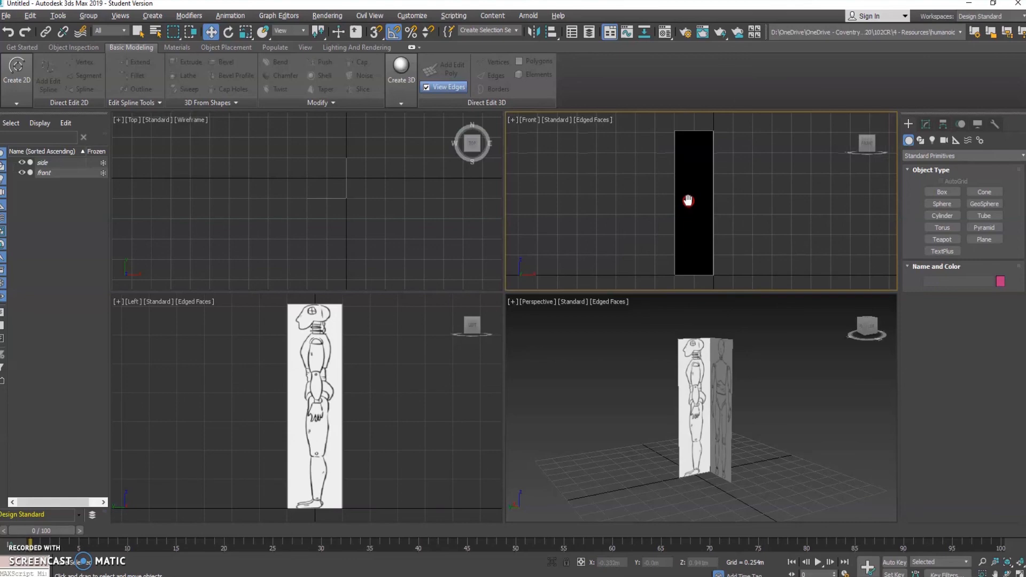
alt+middle_drag(716, 415, 704, 327)
scroll(697, 355, up, 10)
scroll(697, 354, down, 10)
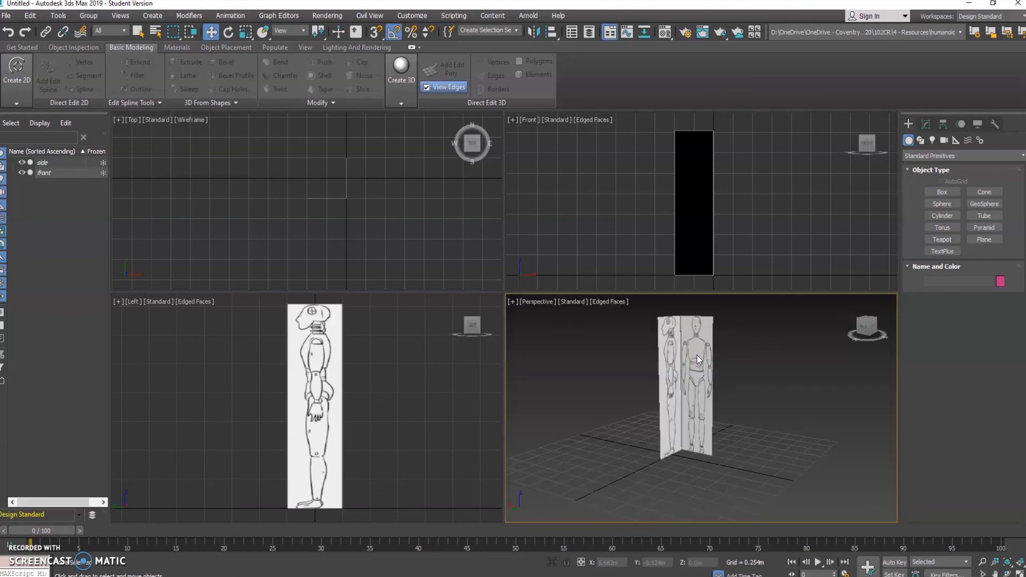
alt+middle_drag(688, 359, 704, 375)
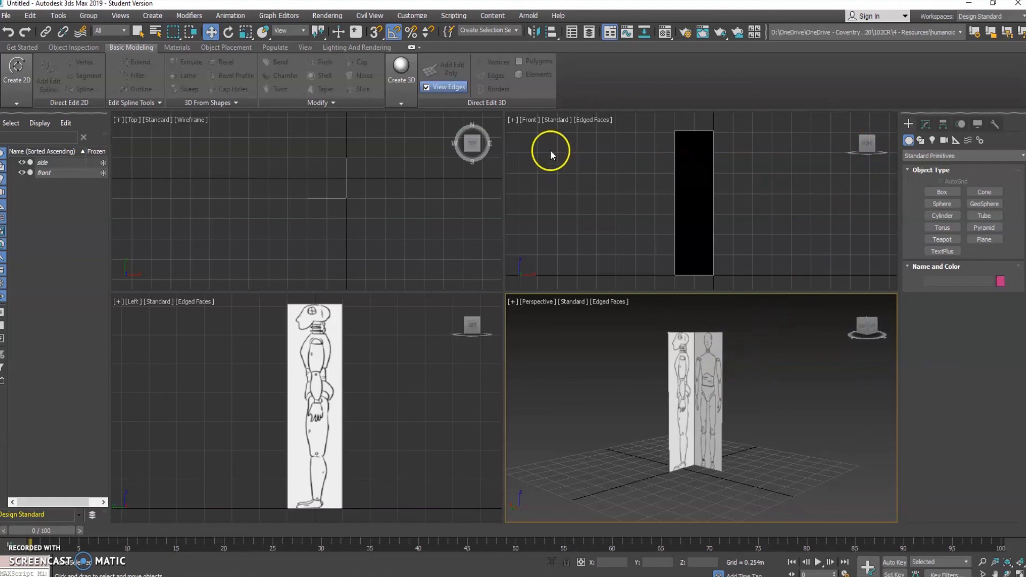
- Change the Front viewport to the Back view and centre the front-drawing plane in it
click(862, 140)
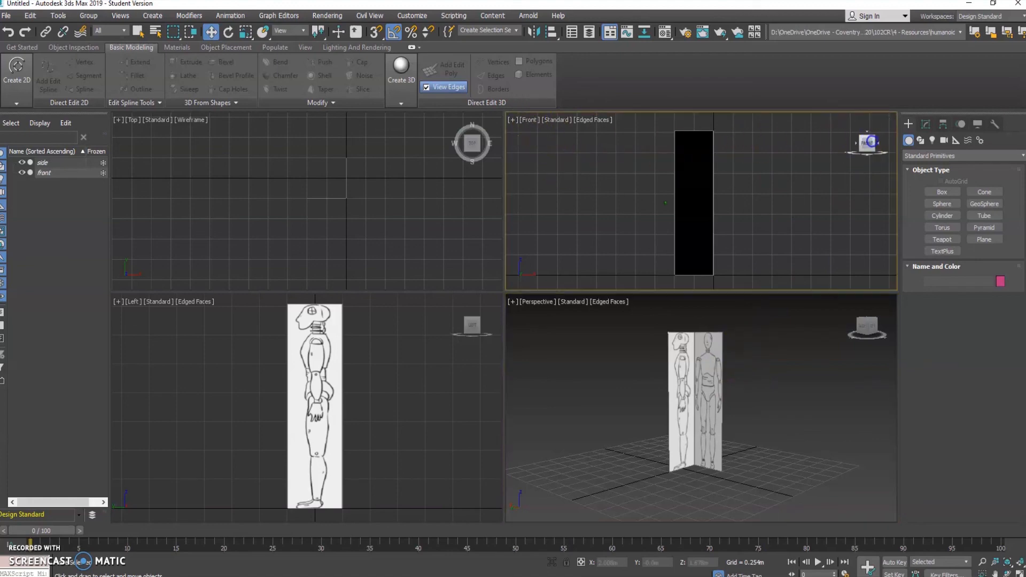
alt+middle_drag(534, 141, 590, 171)
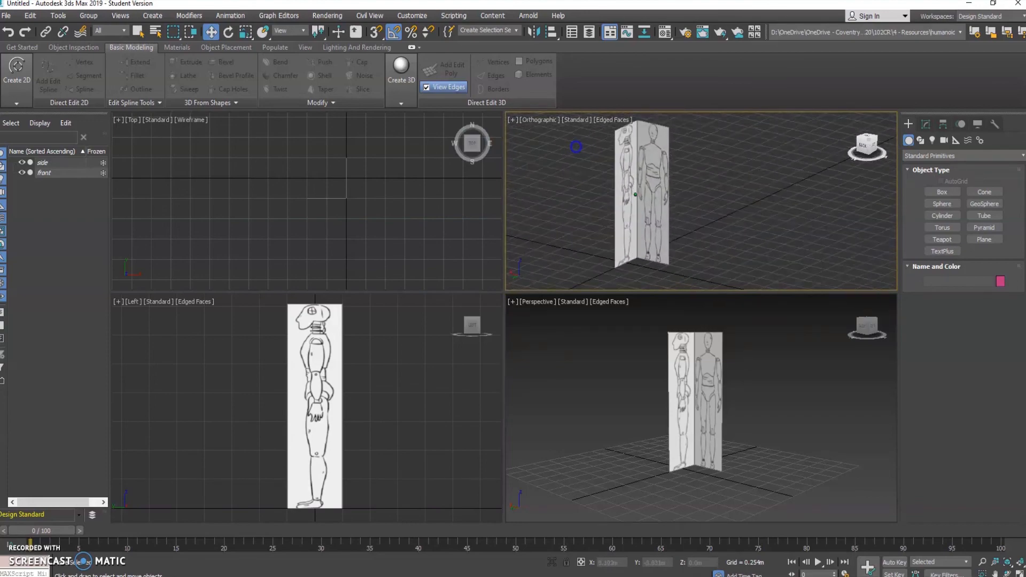
click(861, 145)
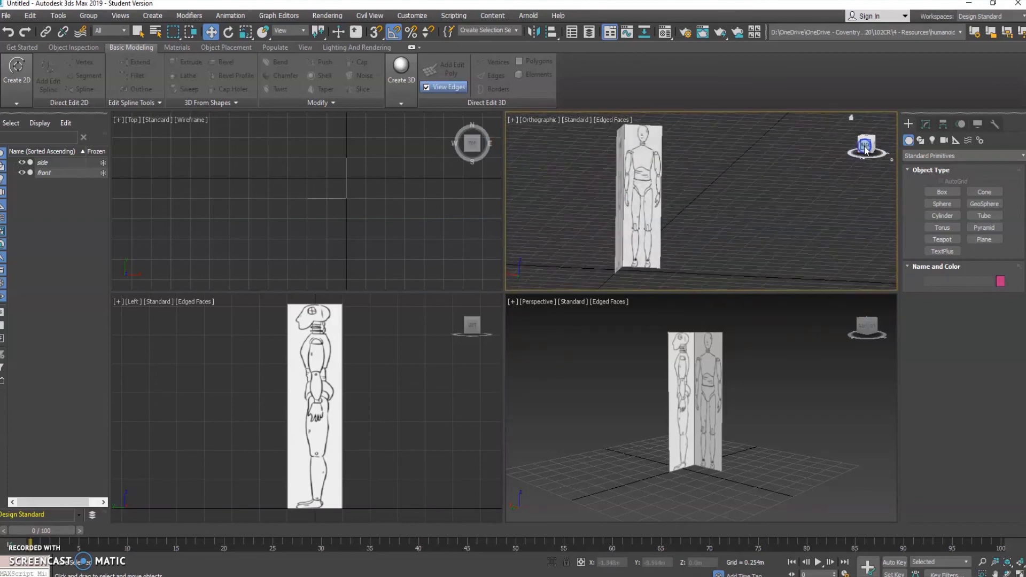
middle_drag(597, 206, 698, 206)
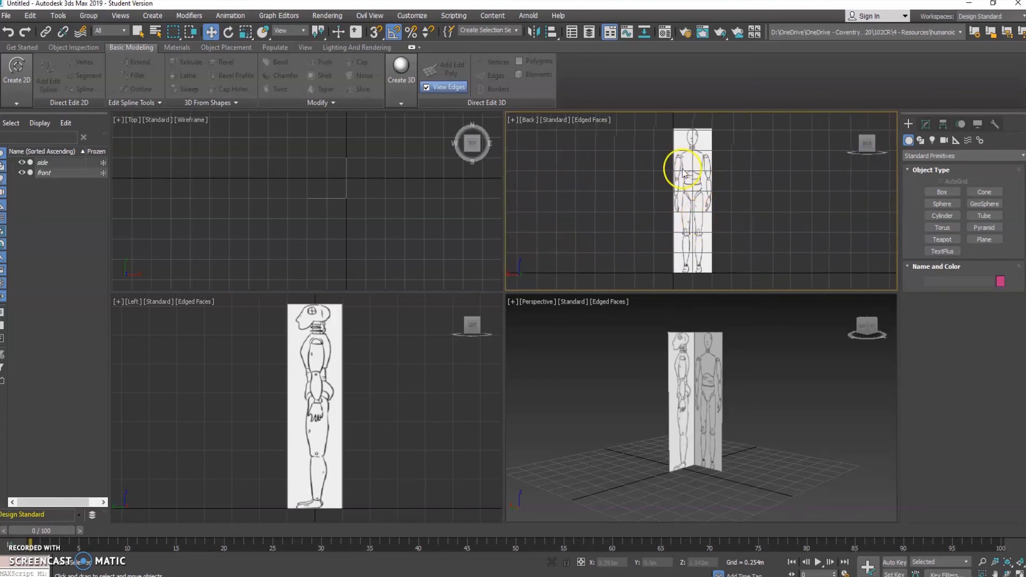
- Examine how the two reference planes meet in the Top view and how their drawings line up in the Perspective view
scroll(335, 175, down, 2)
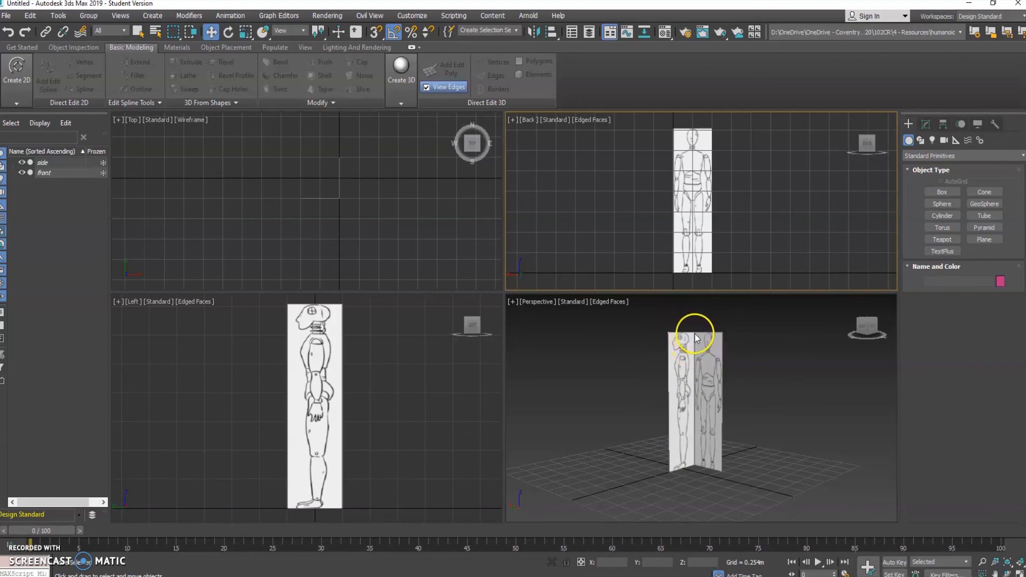
scroll(336, 163, up, 3)
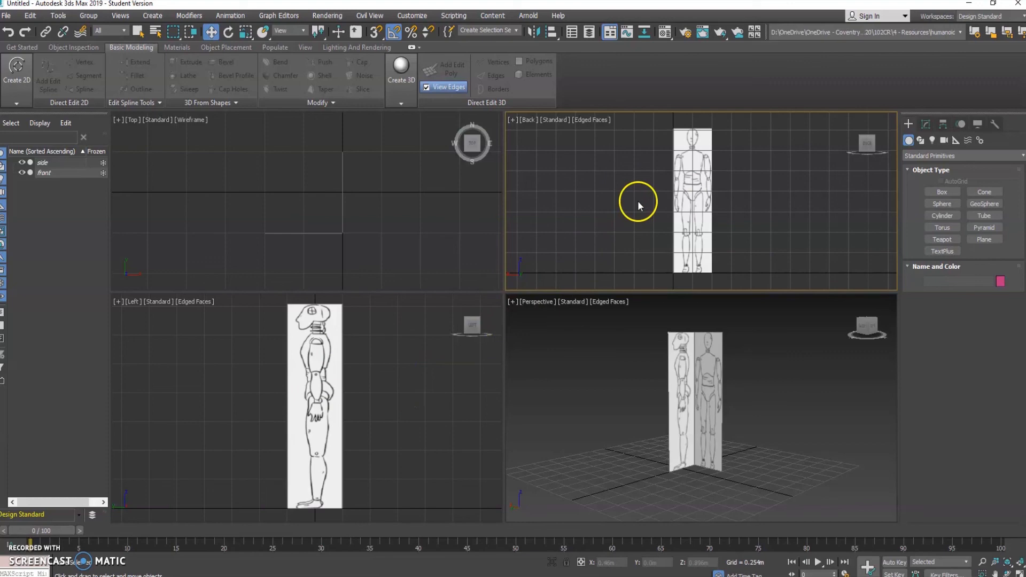
middle_drag(705, 373, 707, 369)
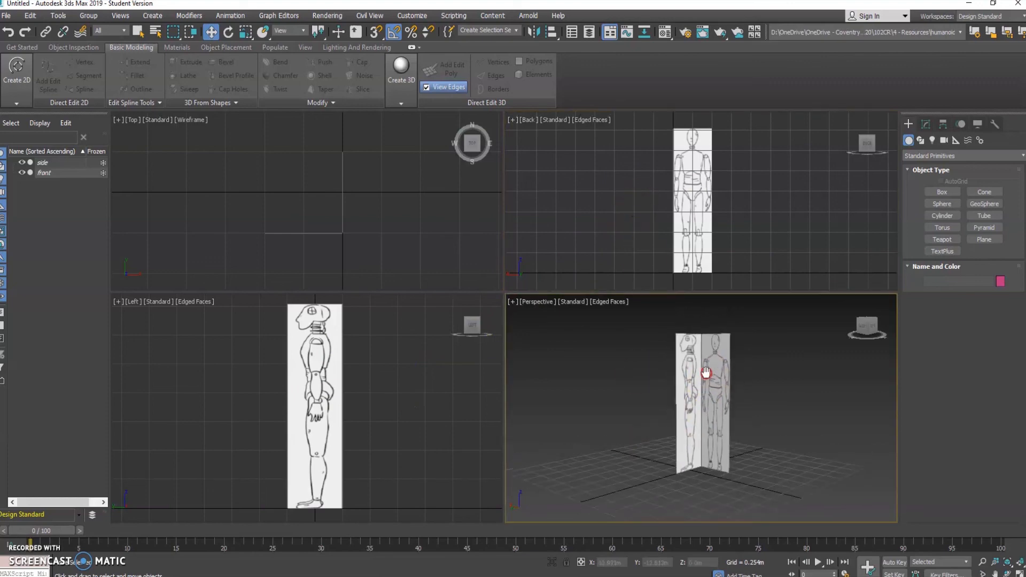
scroll(671, 375, up, 10)
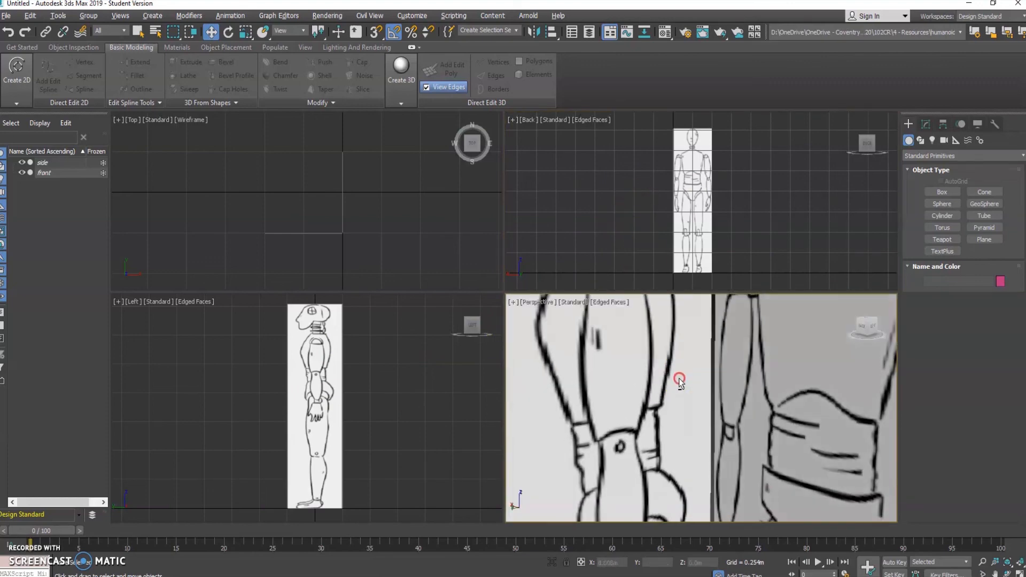
scroll(664, 380, down, 3)
middle_drag(665, 379, 728, 408)
scroll(715, 394, down, 3)
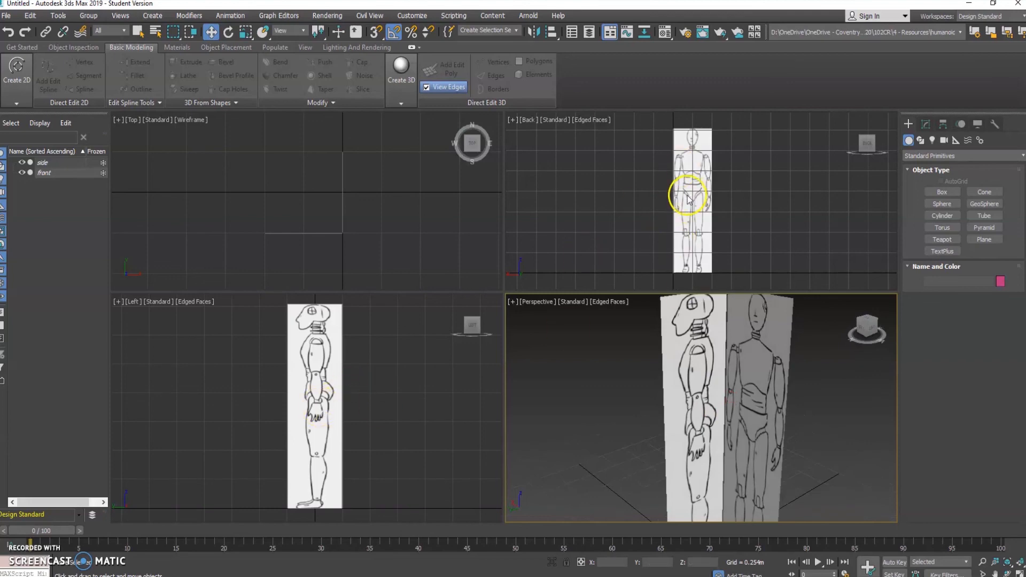
middle_drag(725, 374, 707, 399)
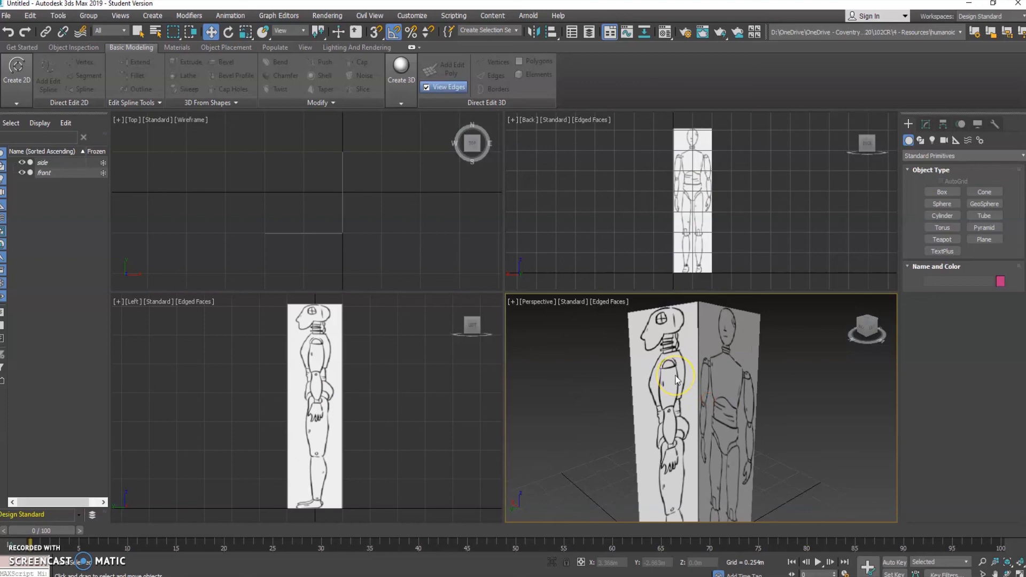
- Save the scene to the Desktop as "humanoid" in 3ds Max format
click(526, 289)
key(ctrl+s)
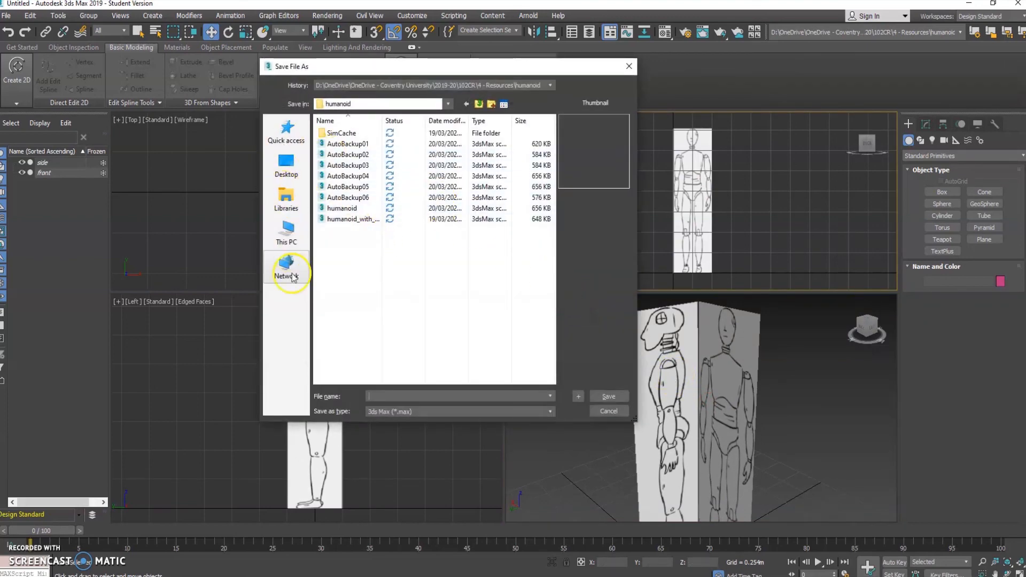
click(287, 164)
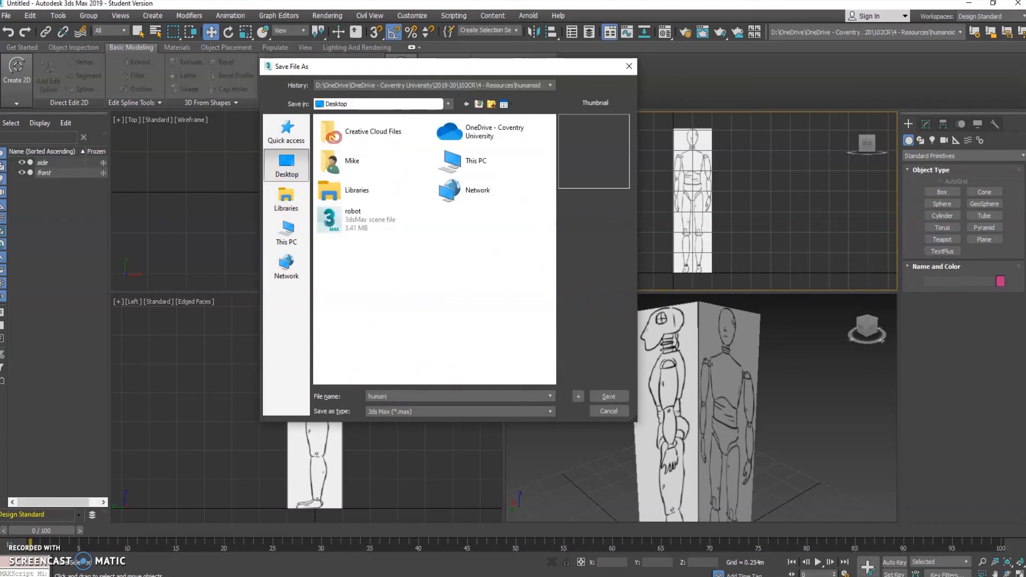
key(Return)
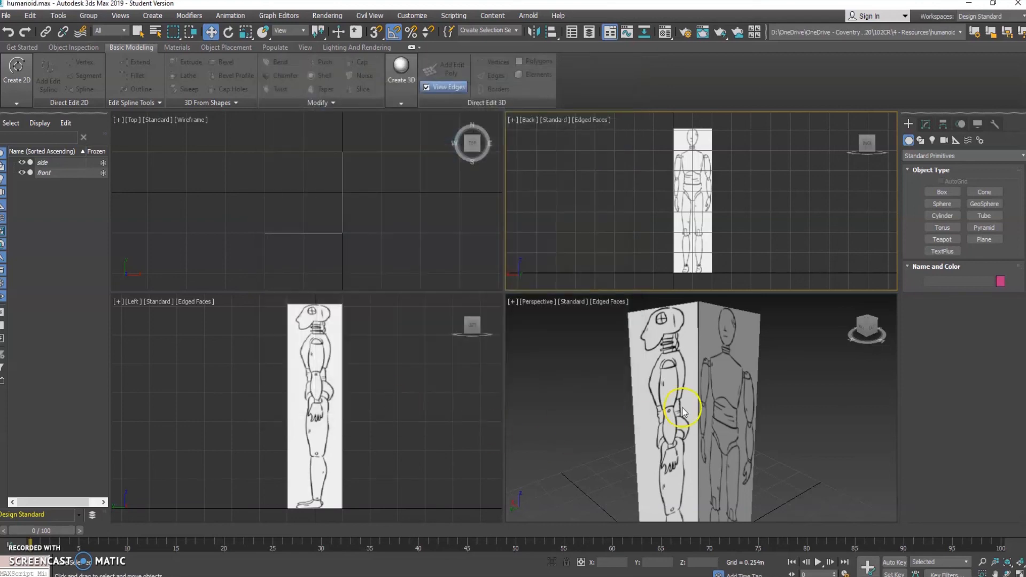
mouse_move(700, 360)
alt+middle_down()
mouse_move(668, 361)
mouse_move(692, 366)
alt+middle_up()
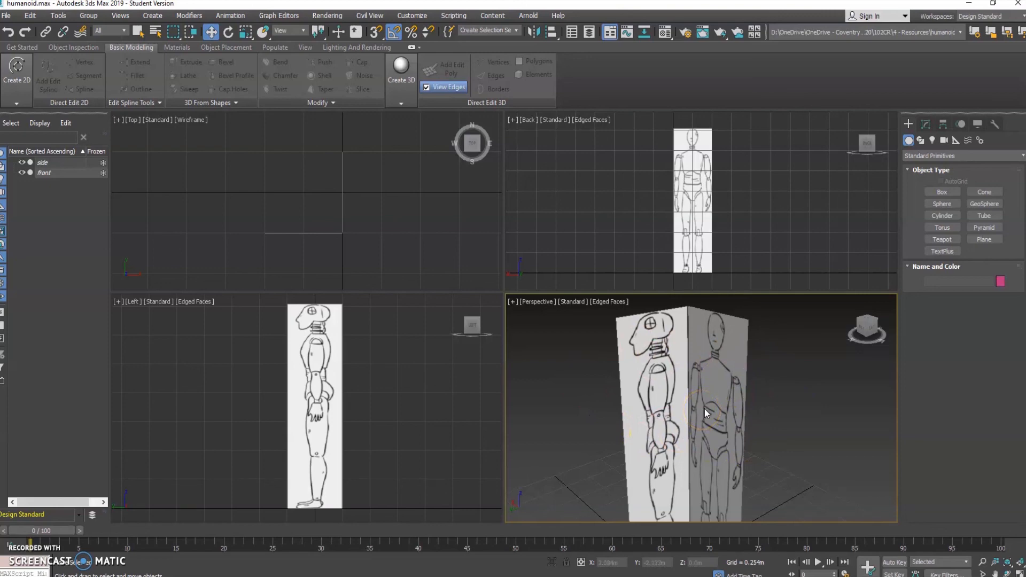
scroll(703, 408, down, 5)
mouse_move(703, 411)
middle_down()
mouse_move(676, 394)
mouse_move(691, 393)
middle_up()
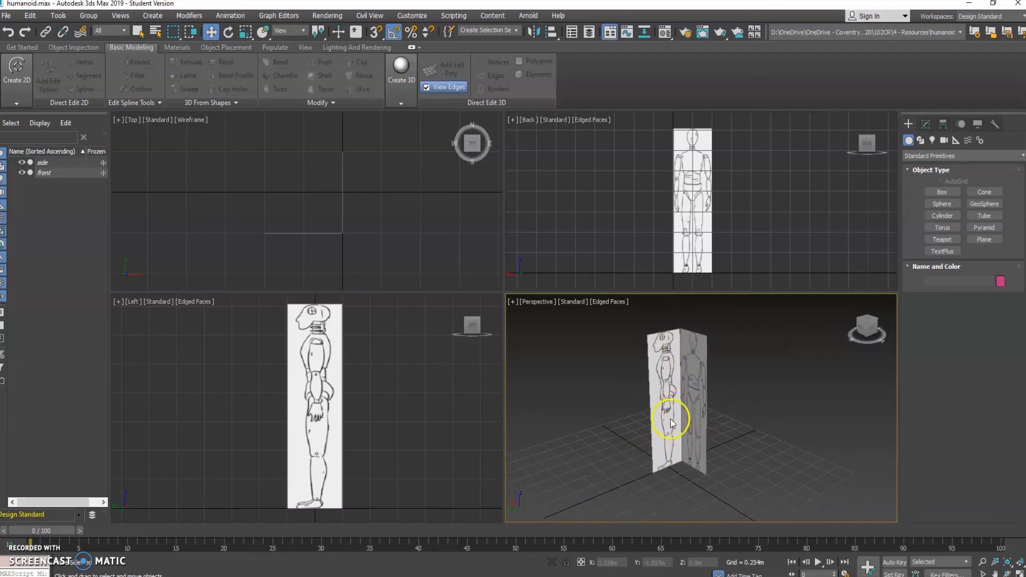